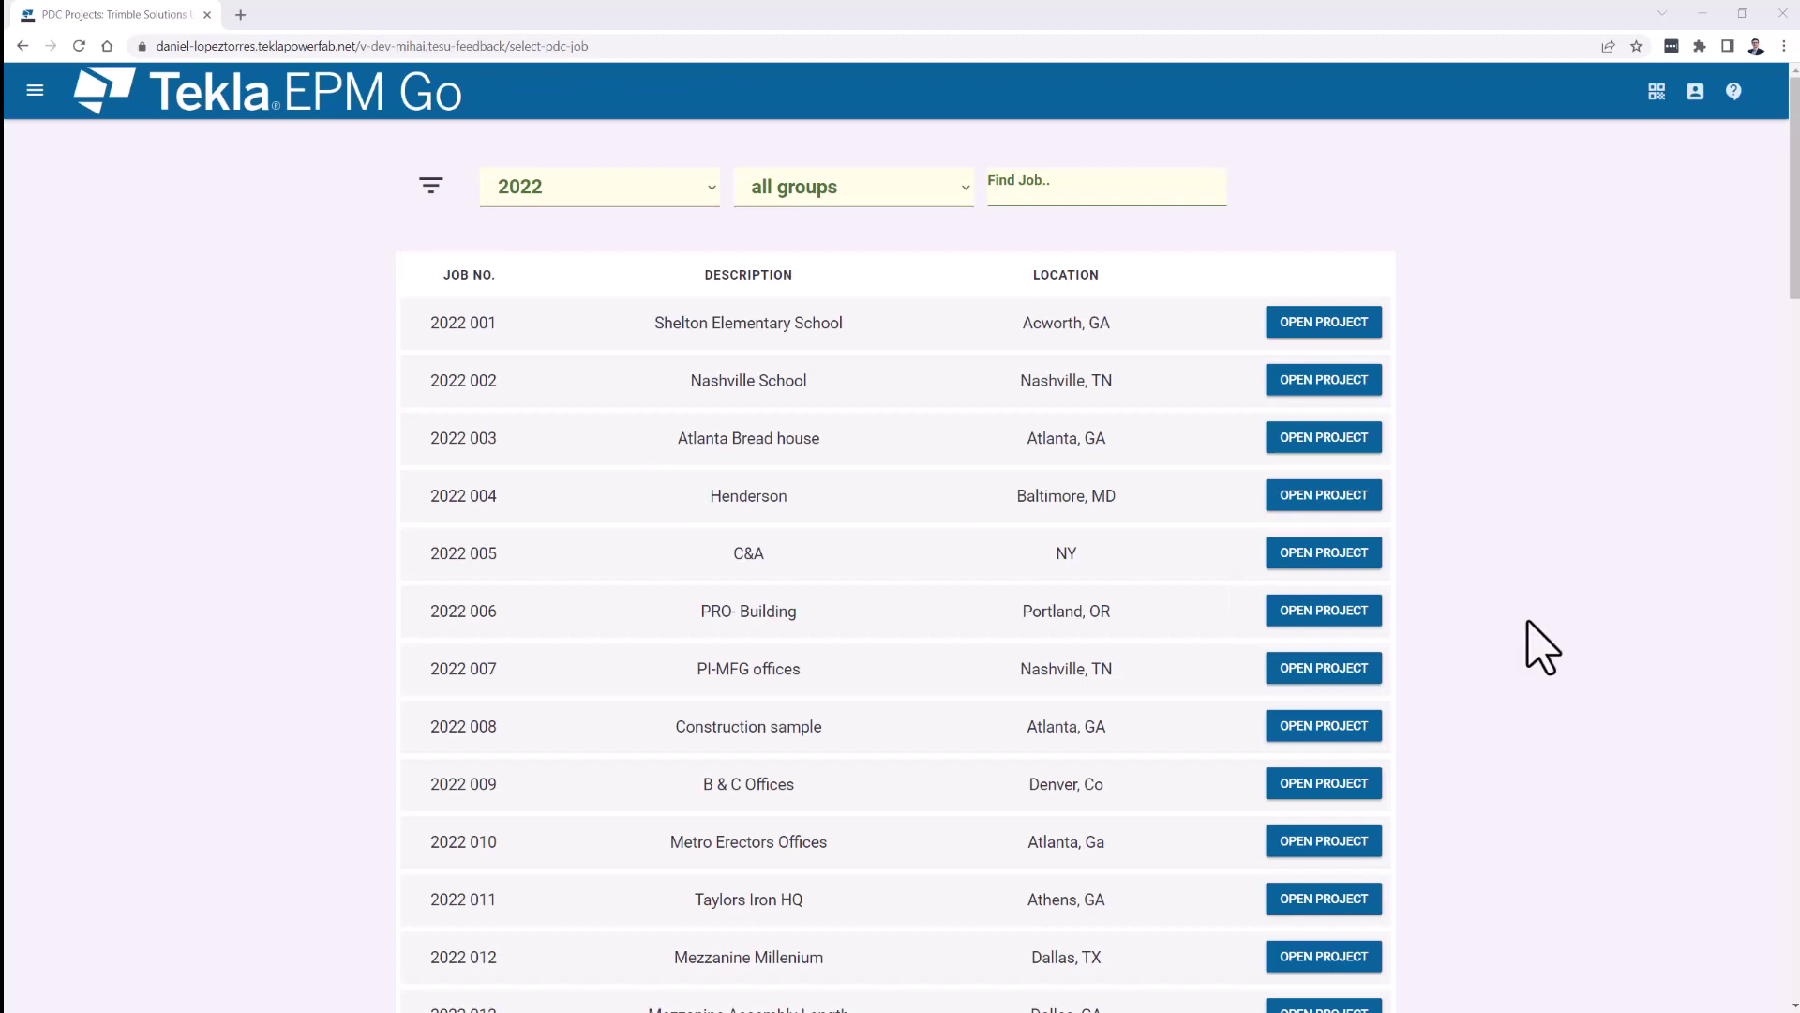
click(1350, 553)
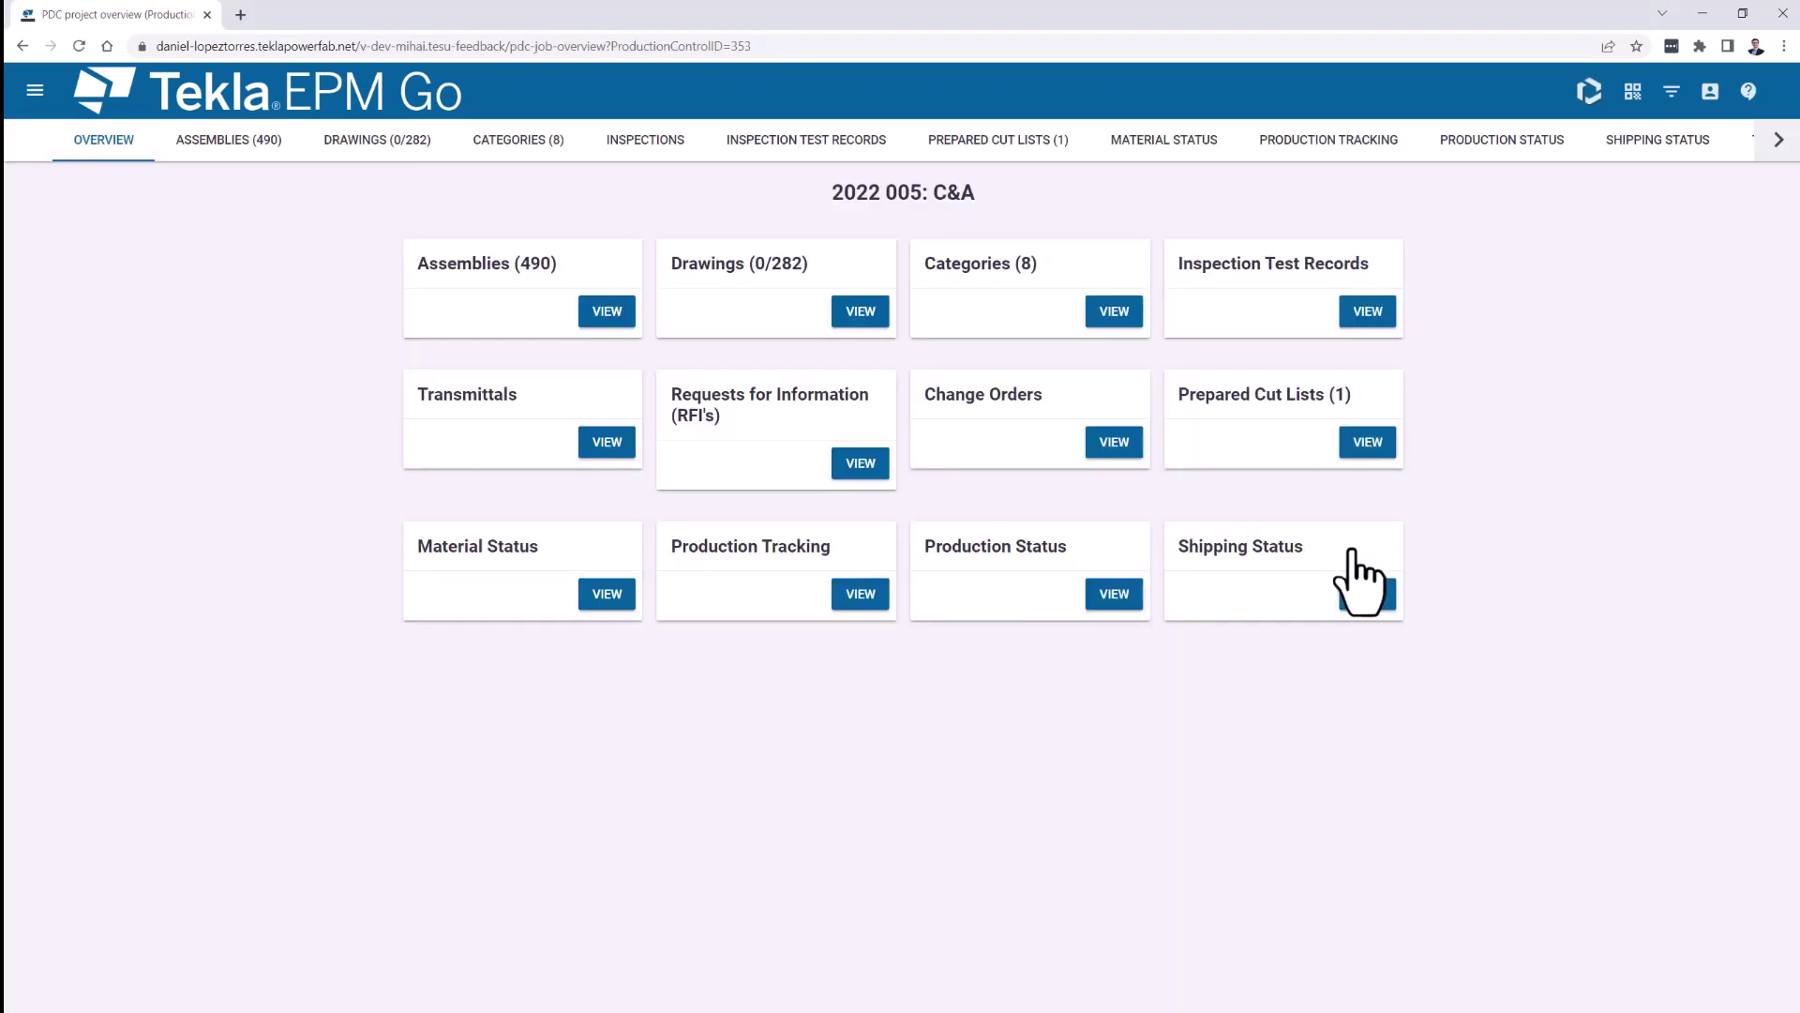
click(1349, 452)
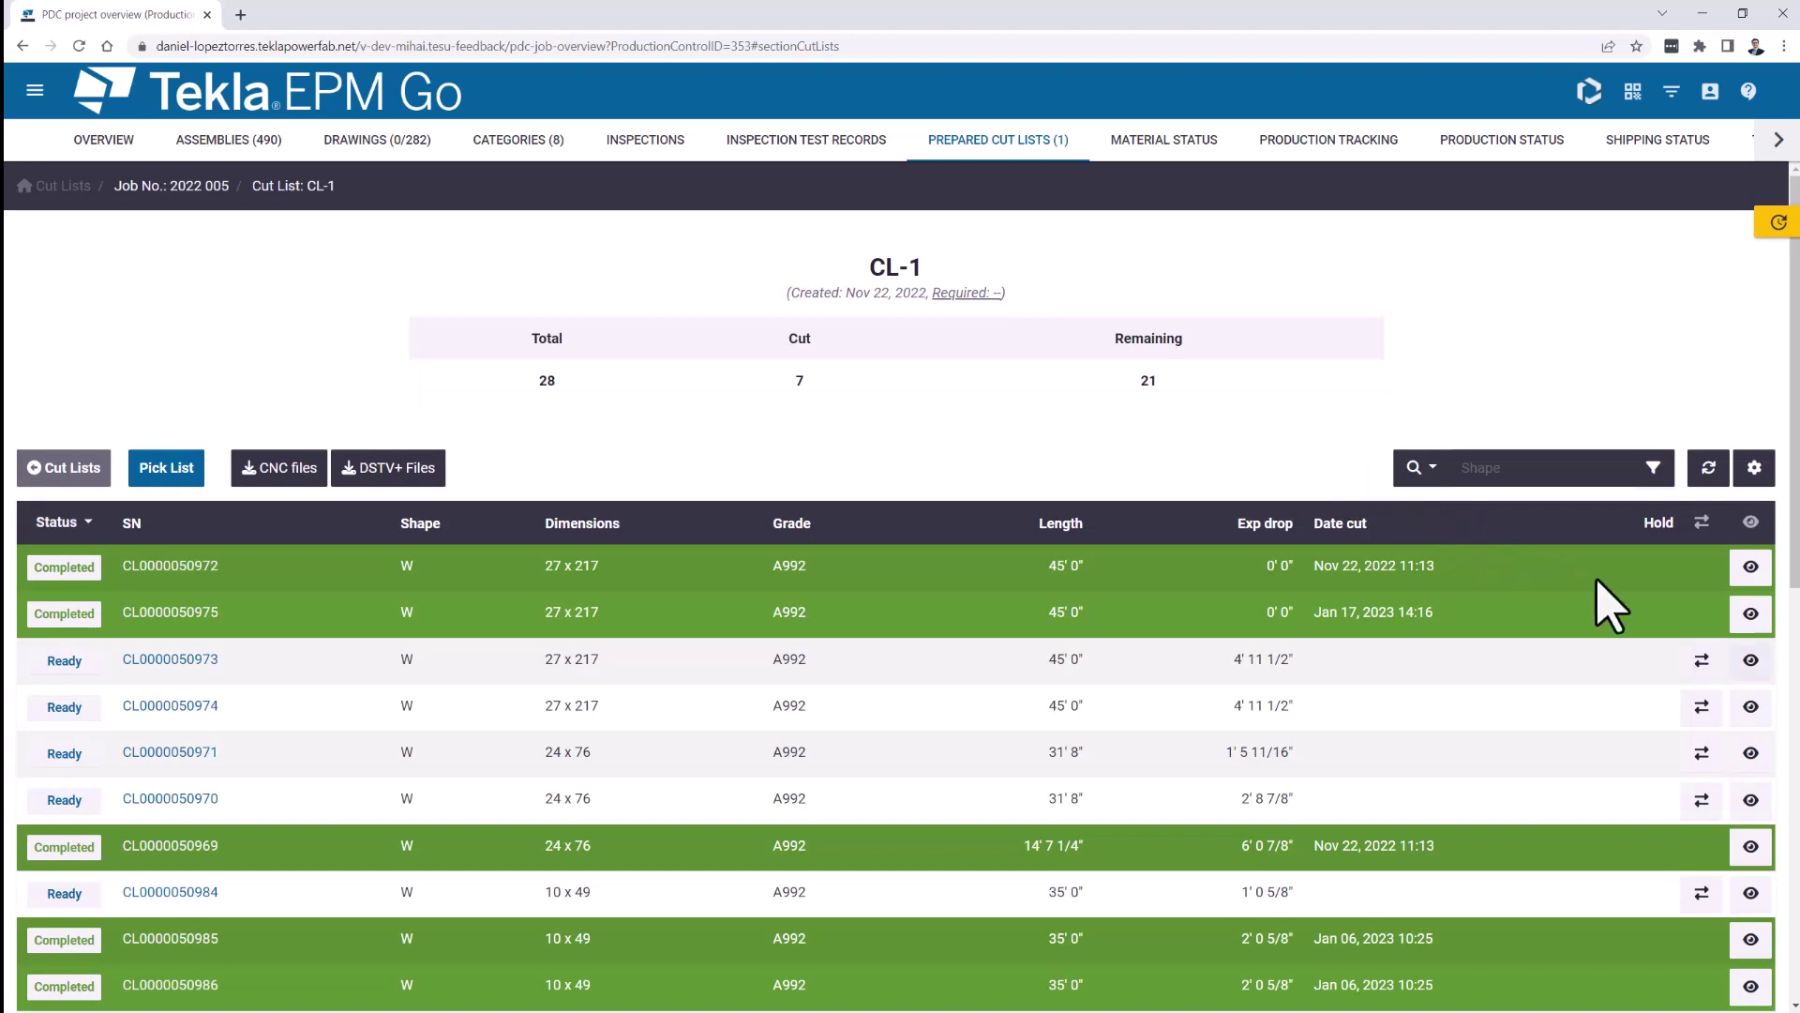
click(1751, 660)
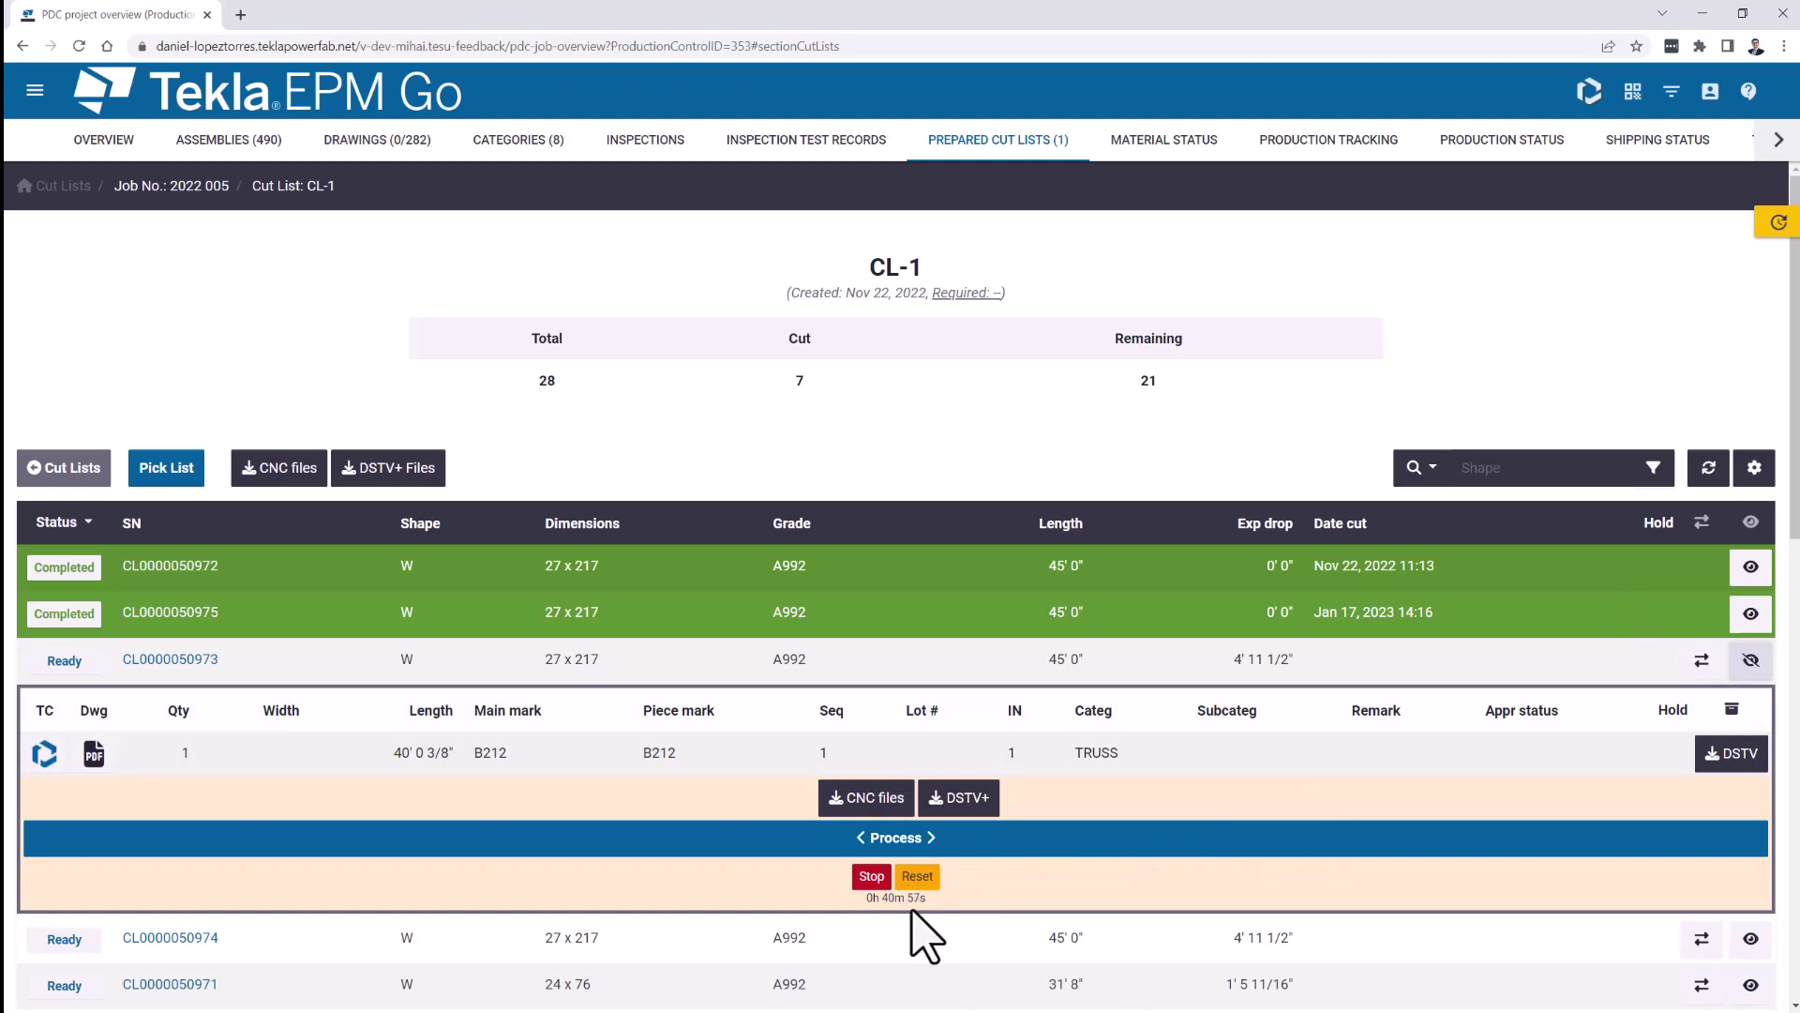
click(866, 879)
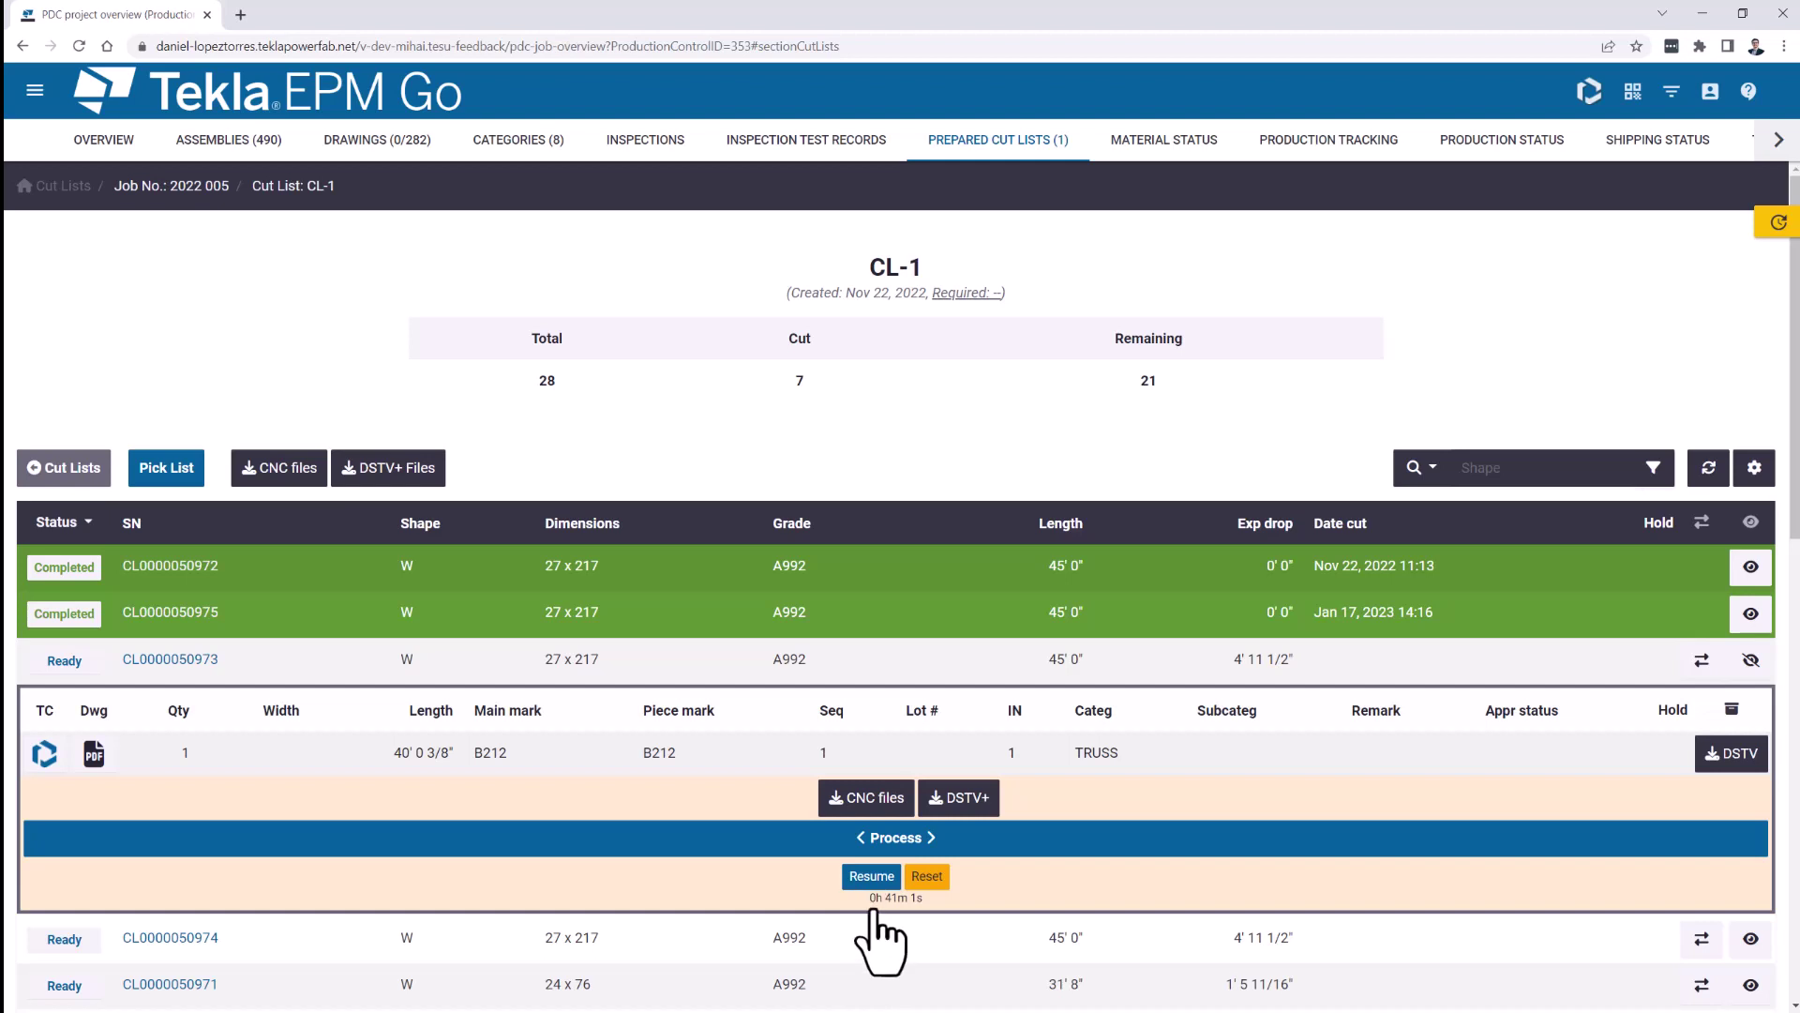
click(871, 879)
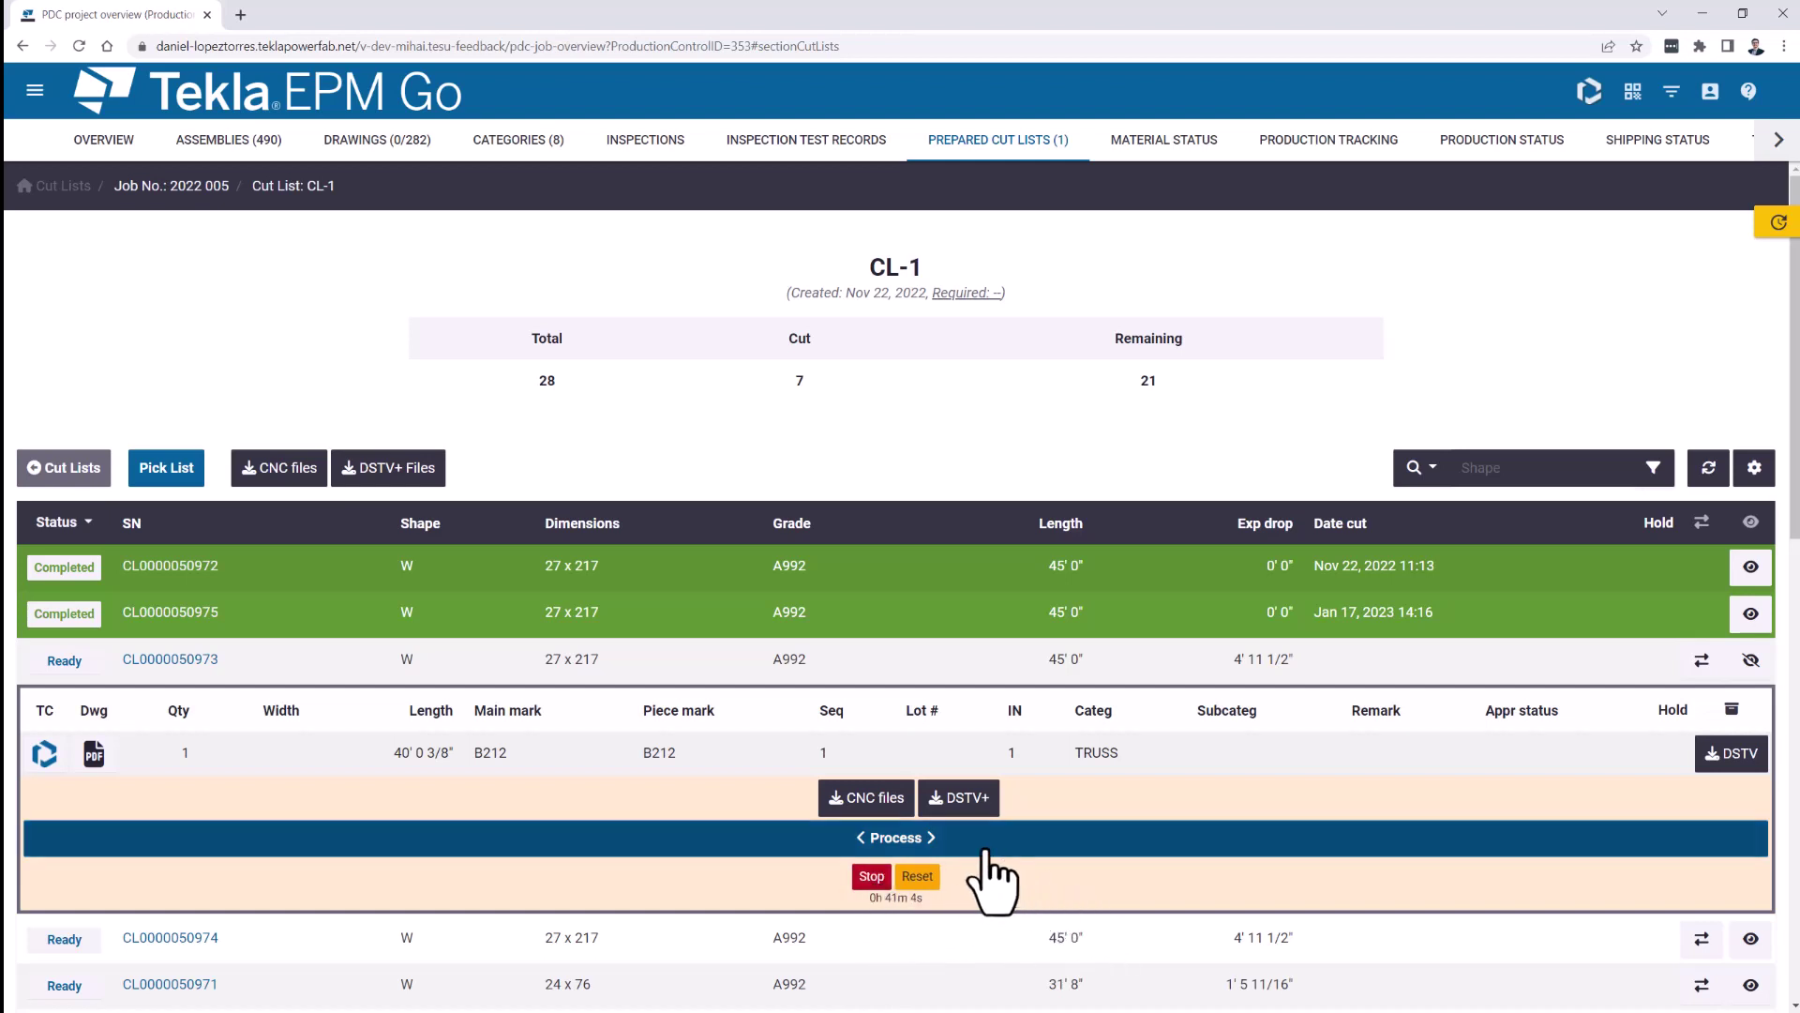
click(959, 839)
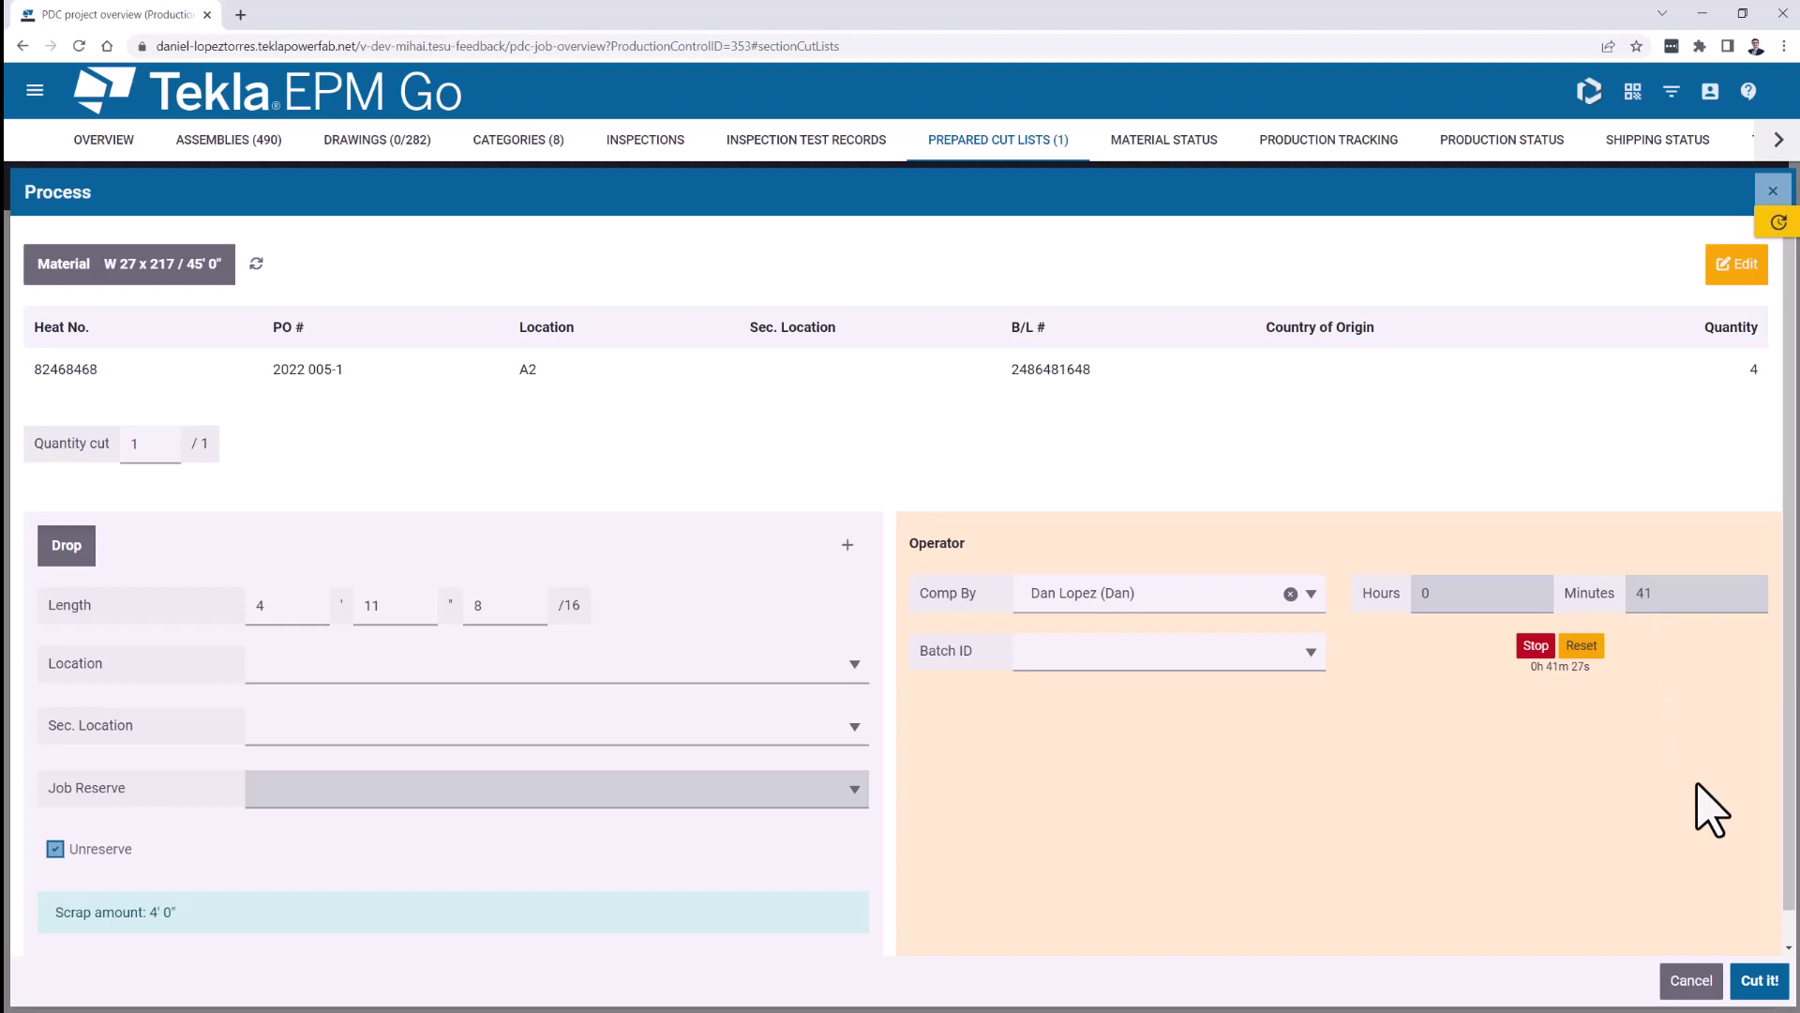
click(1757, 981)
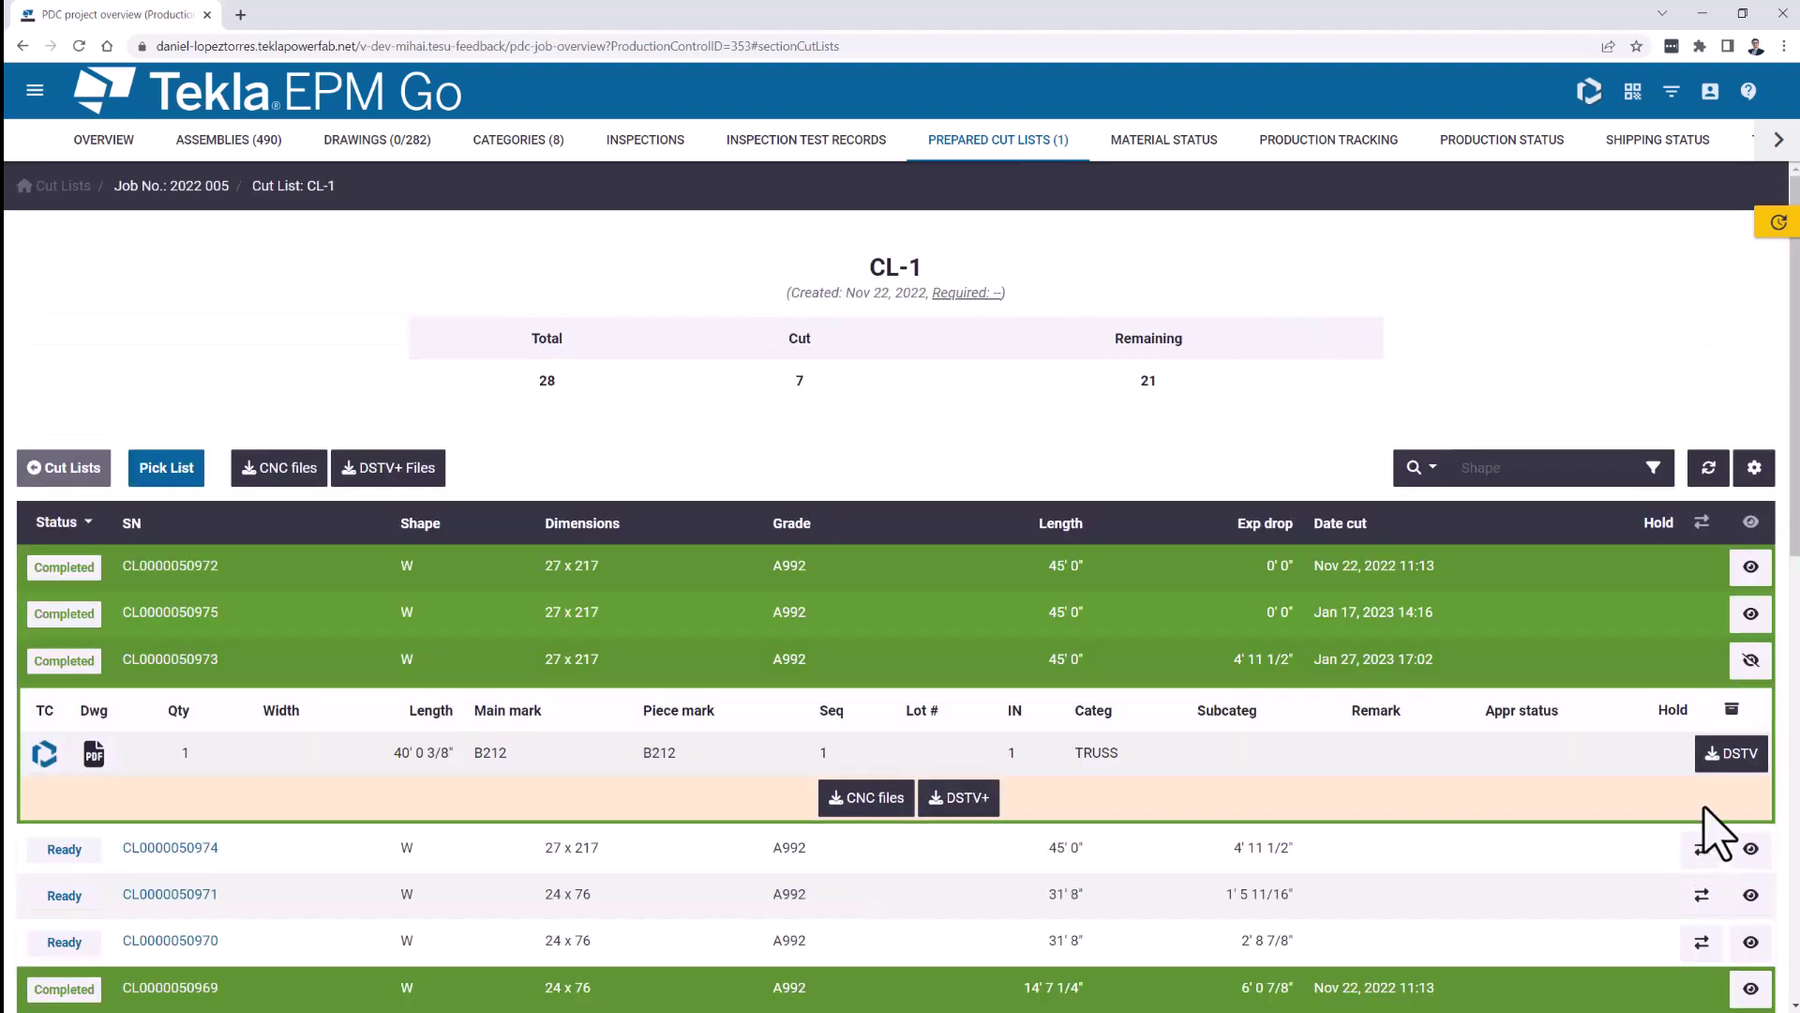
click(1751, 661)
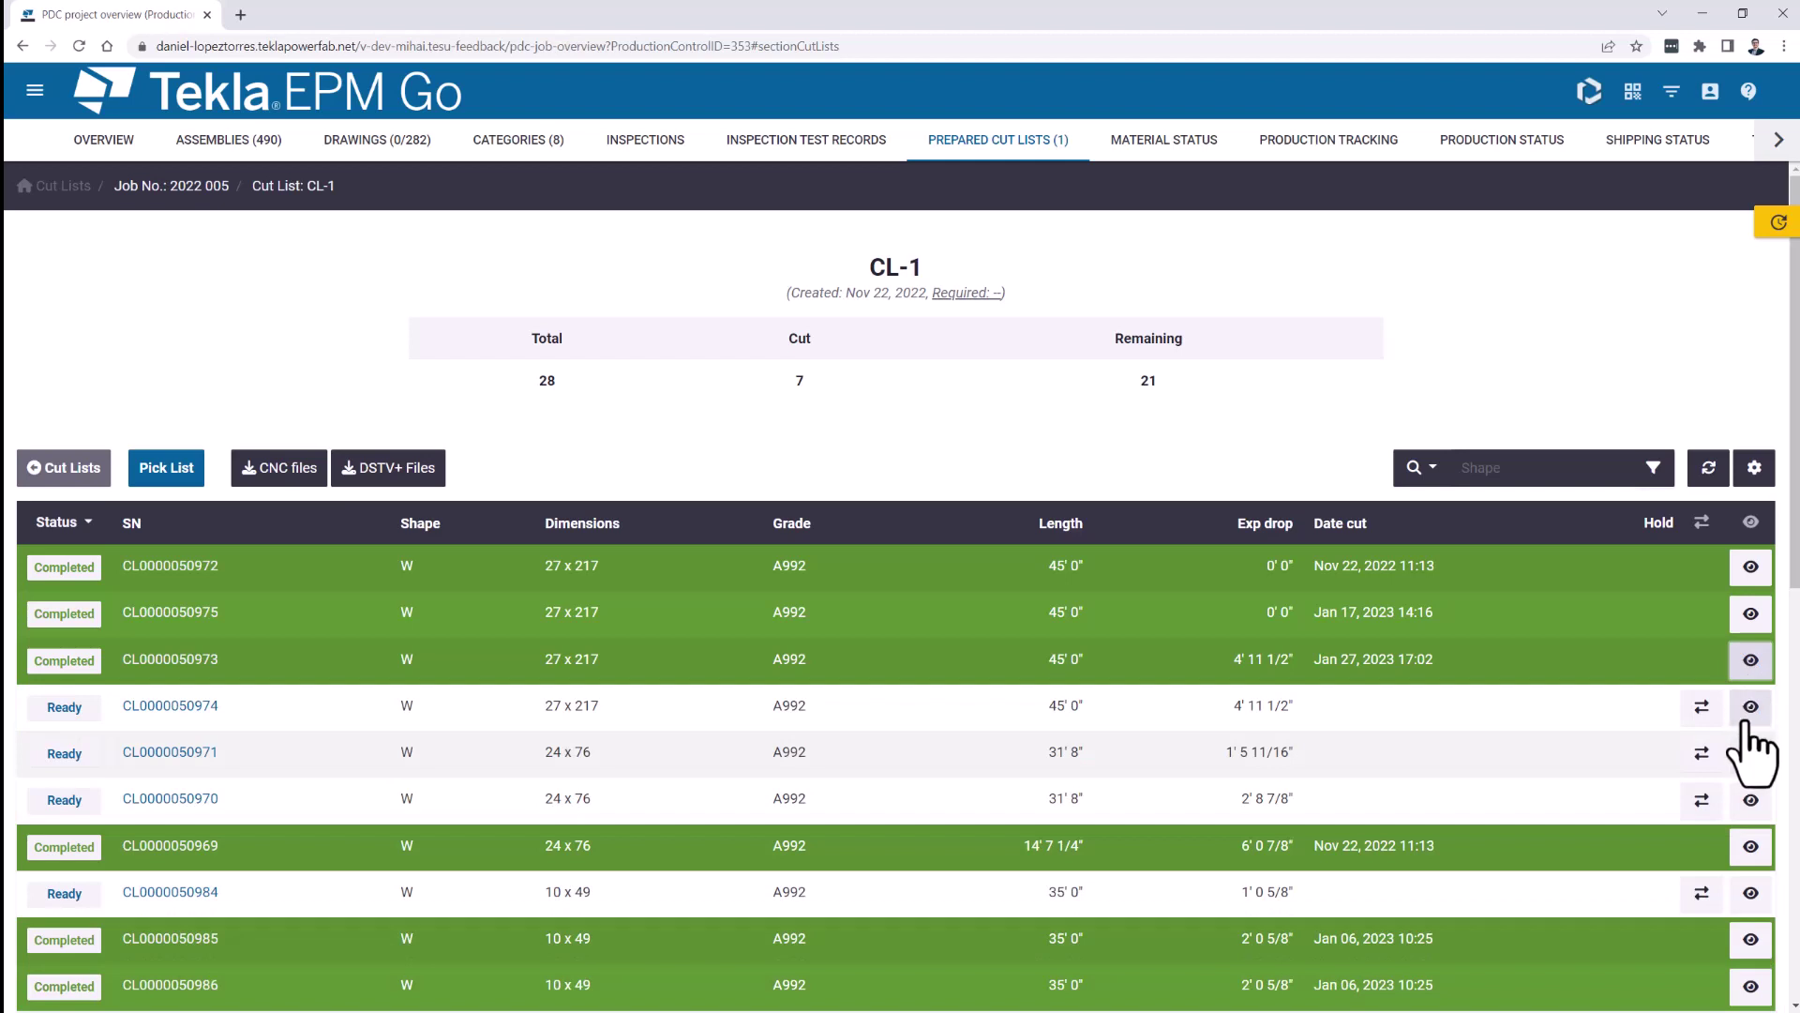
click(1750, 711)
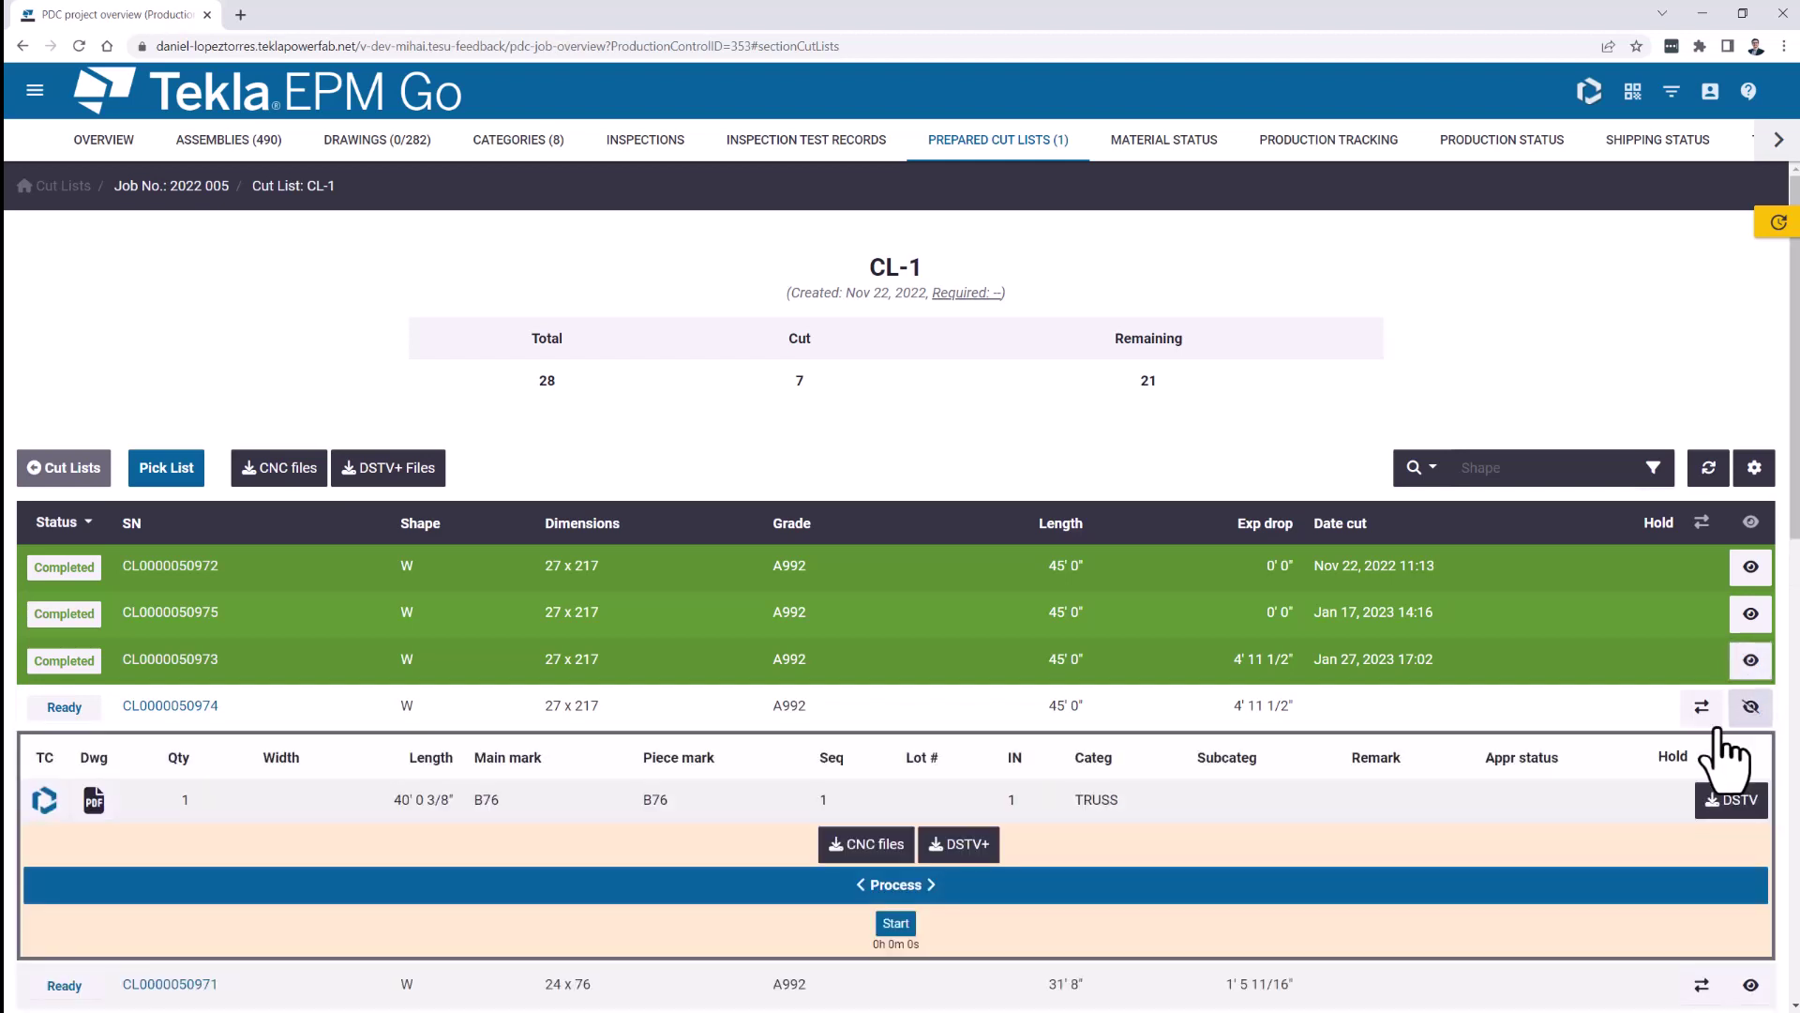
click(903, 933)
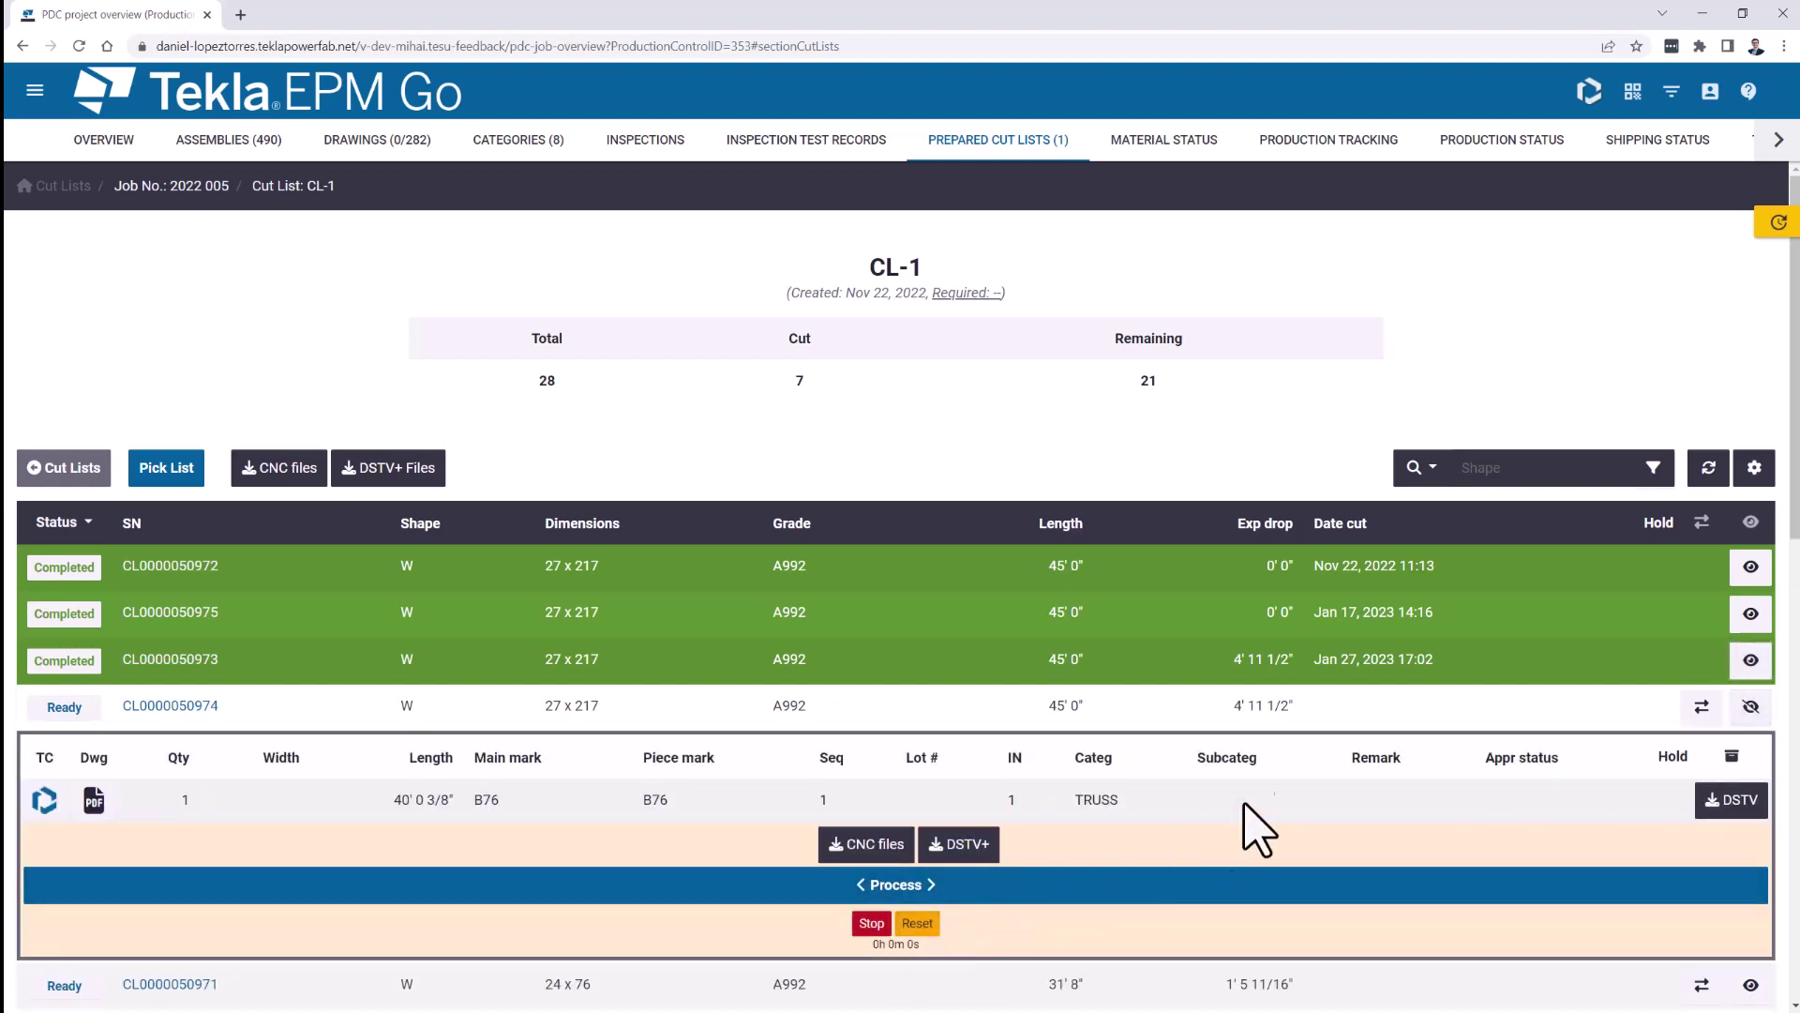
scroll(1465, 722, down, 1)
scroll(1479, 745, down, 5)
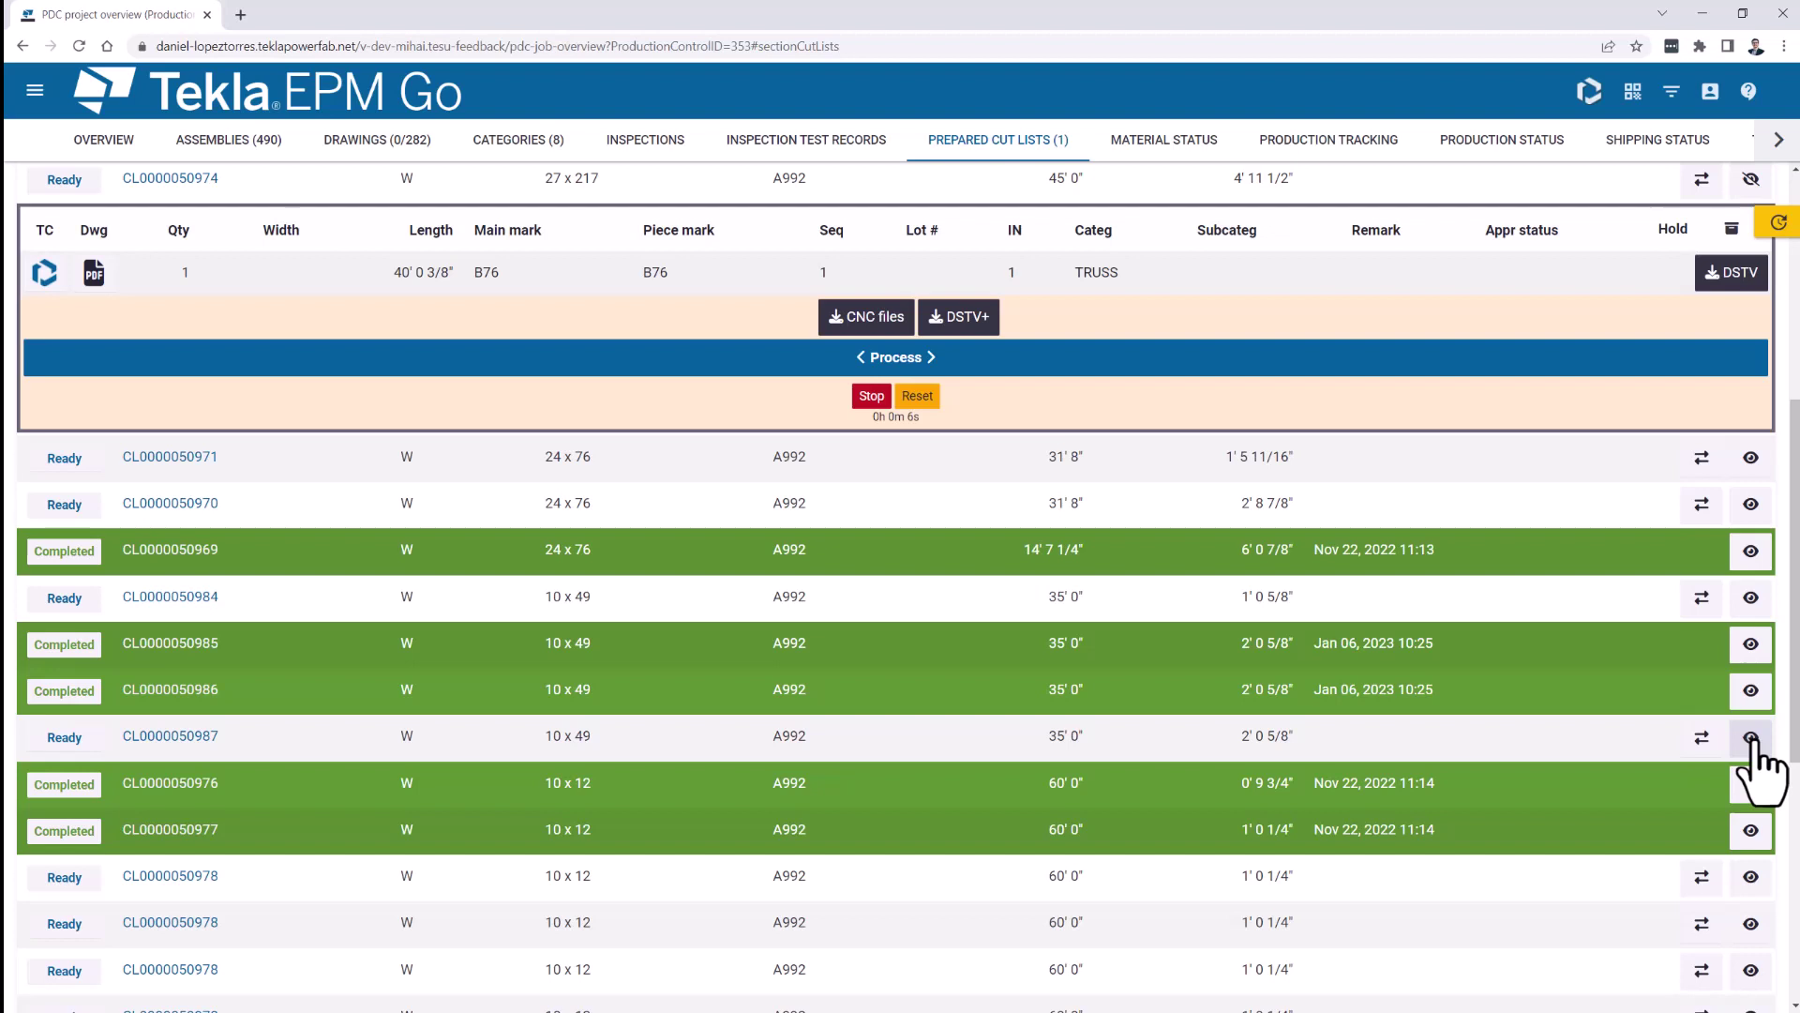
click(1751, 737)
click(906, 955)
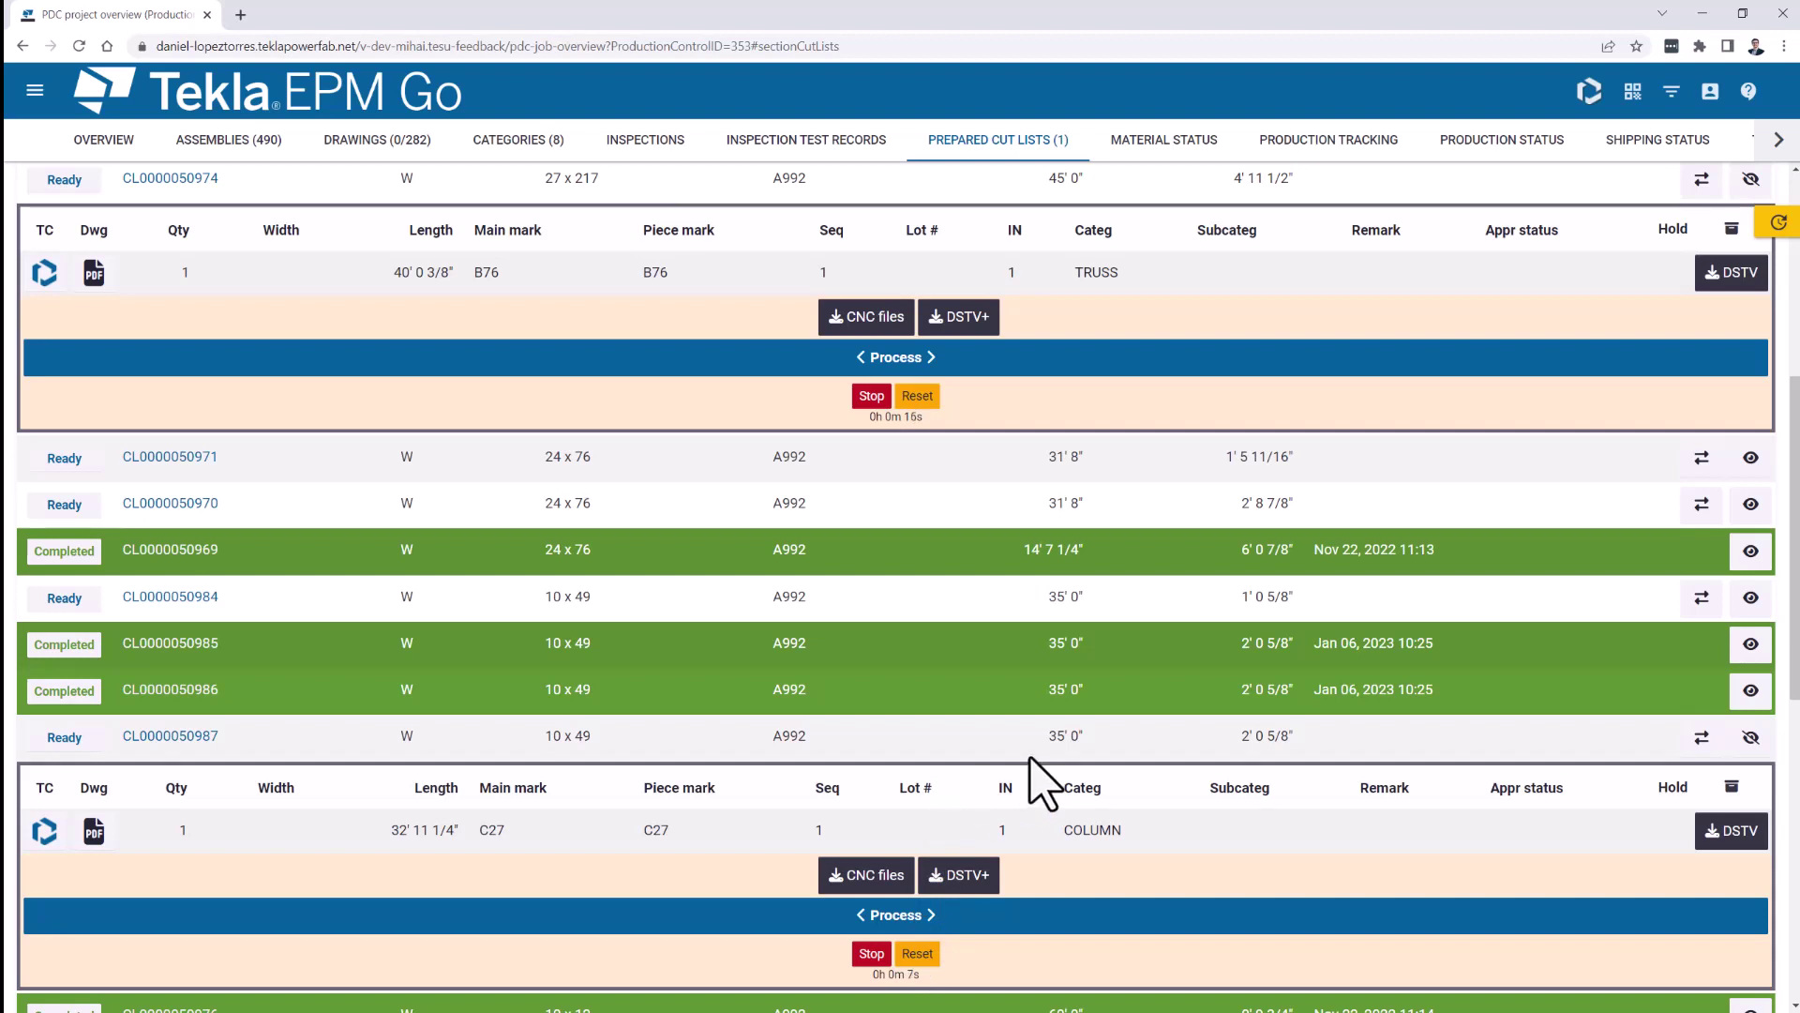
scroll(1031, 760, up, 3)
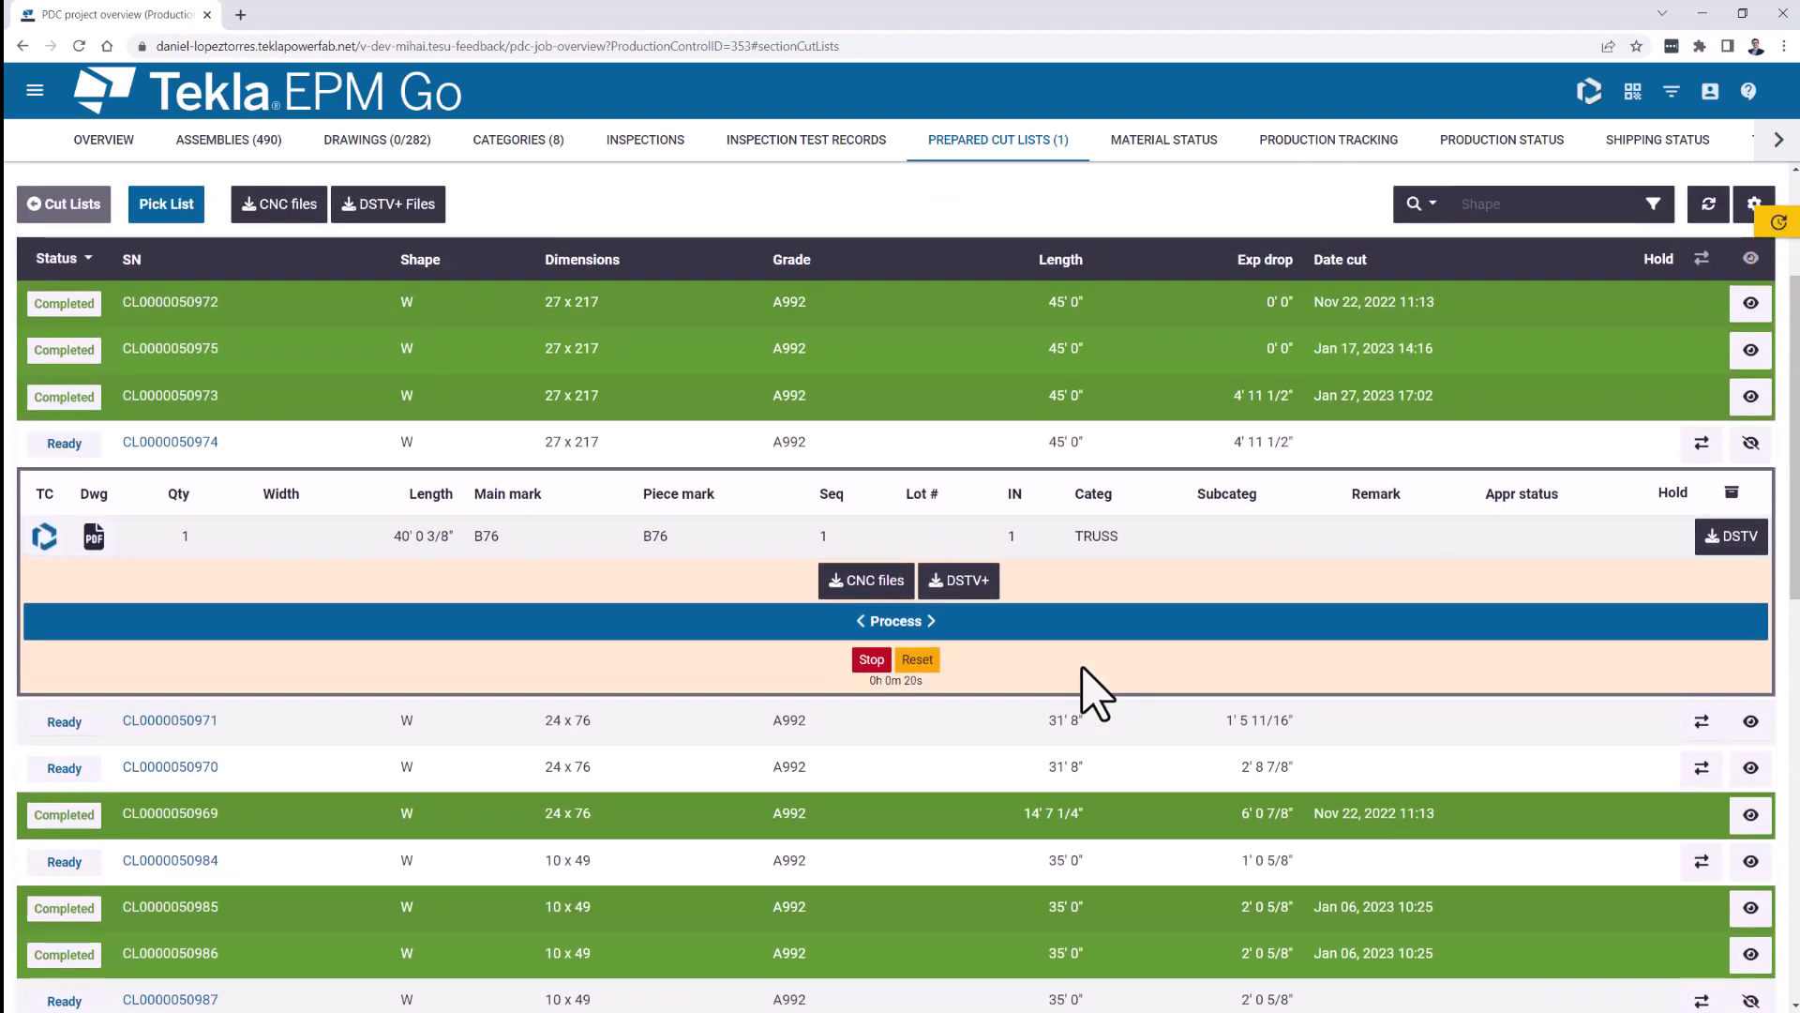
Step: Under Production Tracking, add a Layout/Fitup record for main mark A8 and start its timer
click(1343, 159)
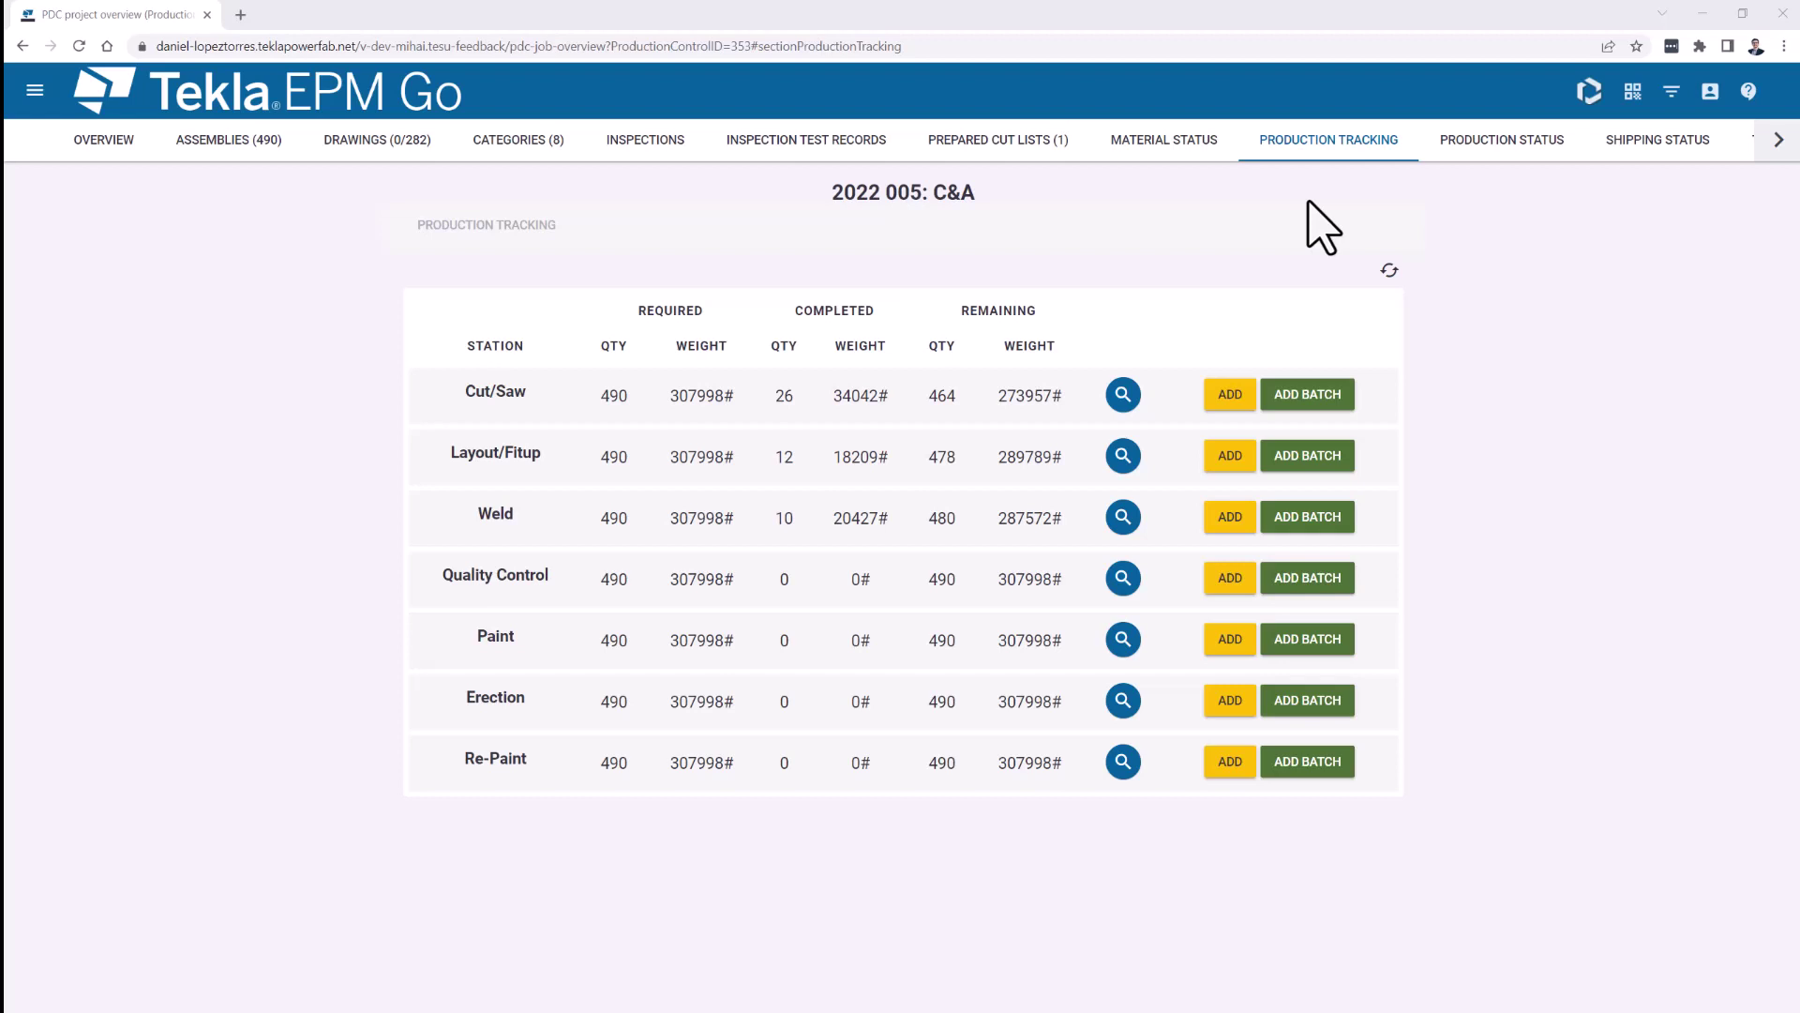
click(1227, 458)
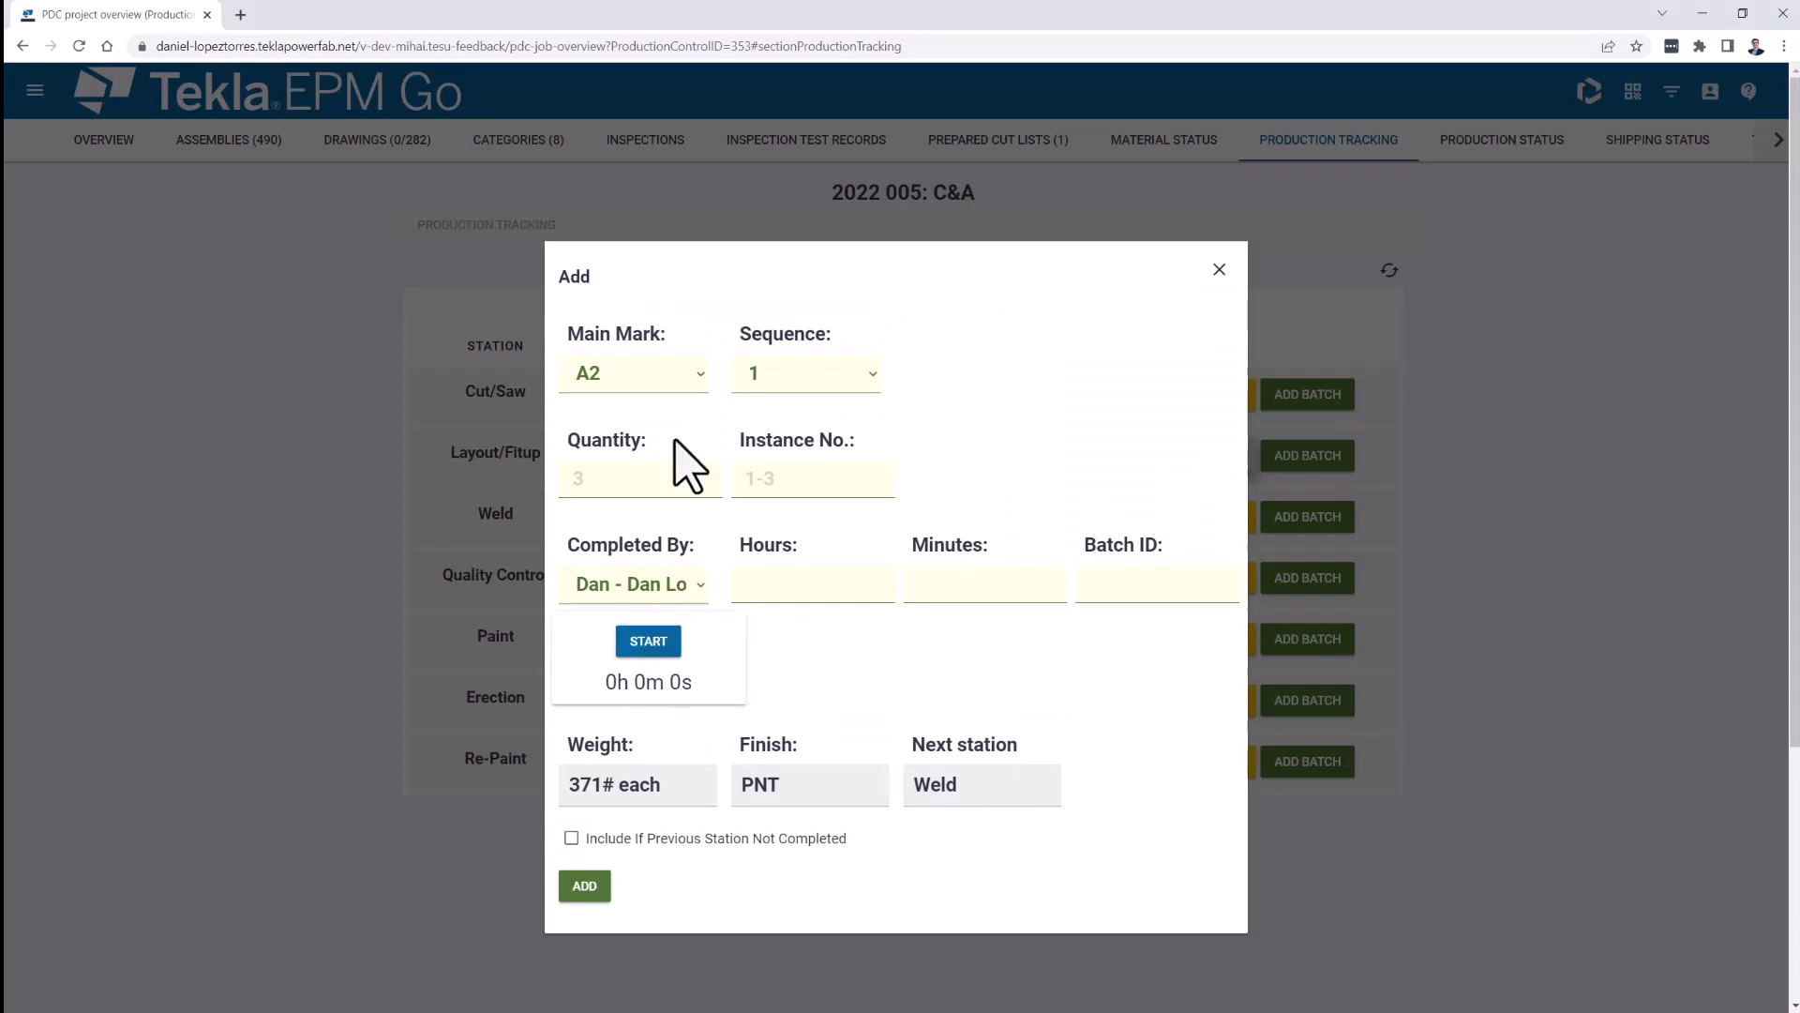
click(686, 373)
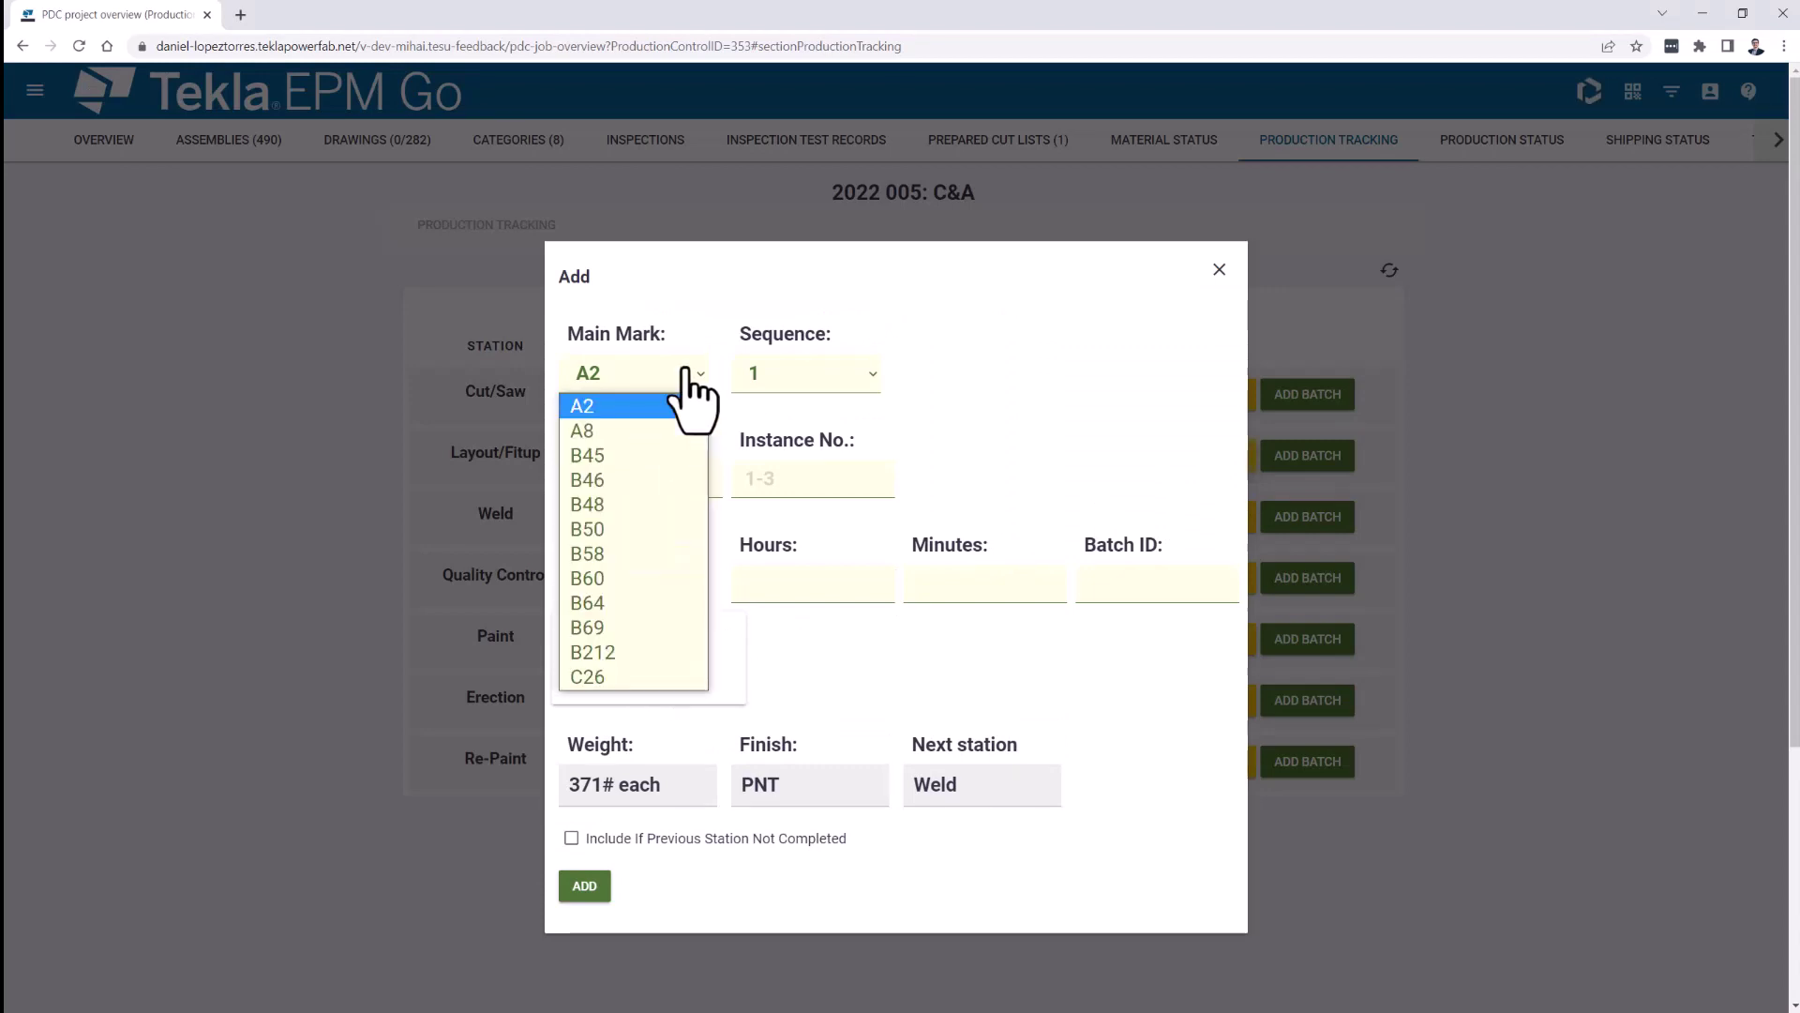
click(610, 431)
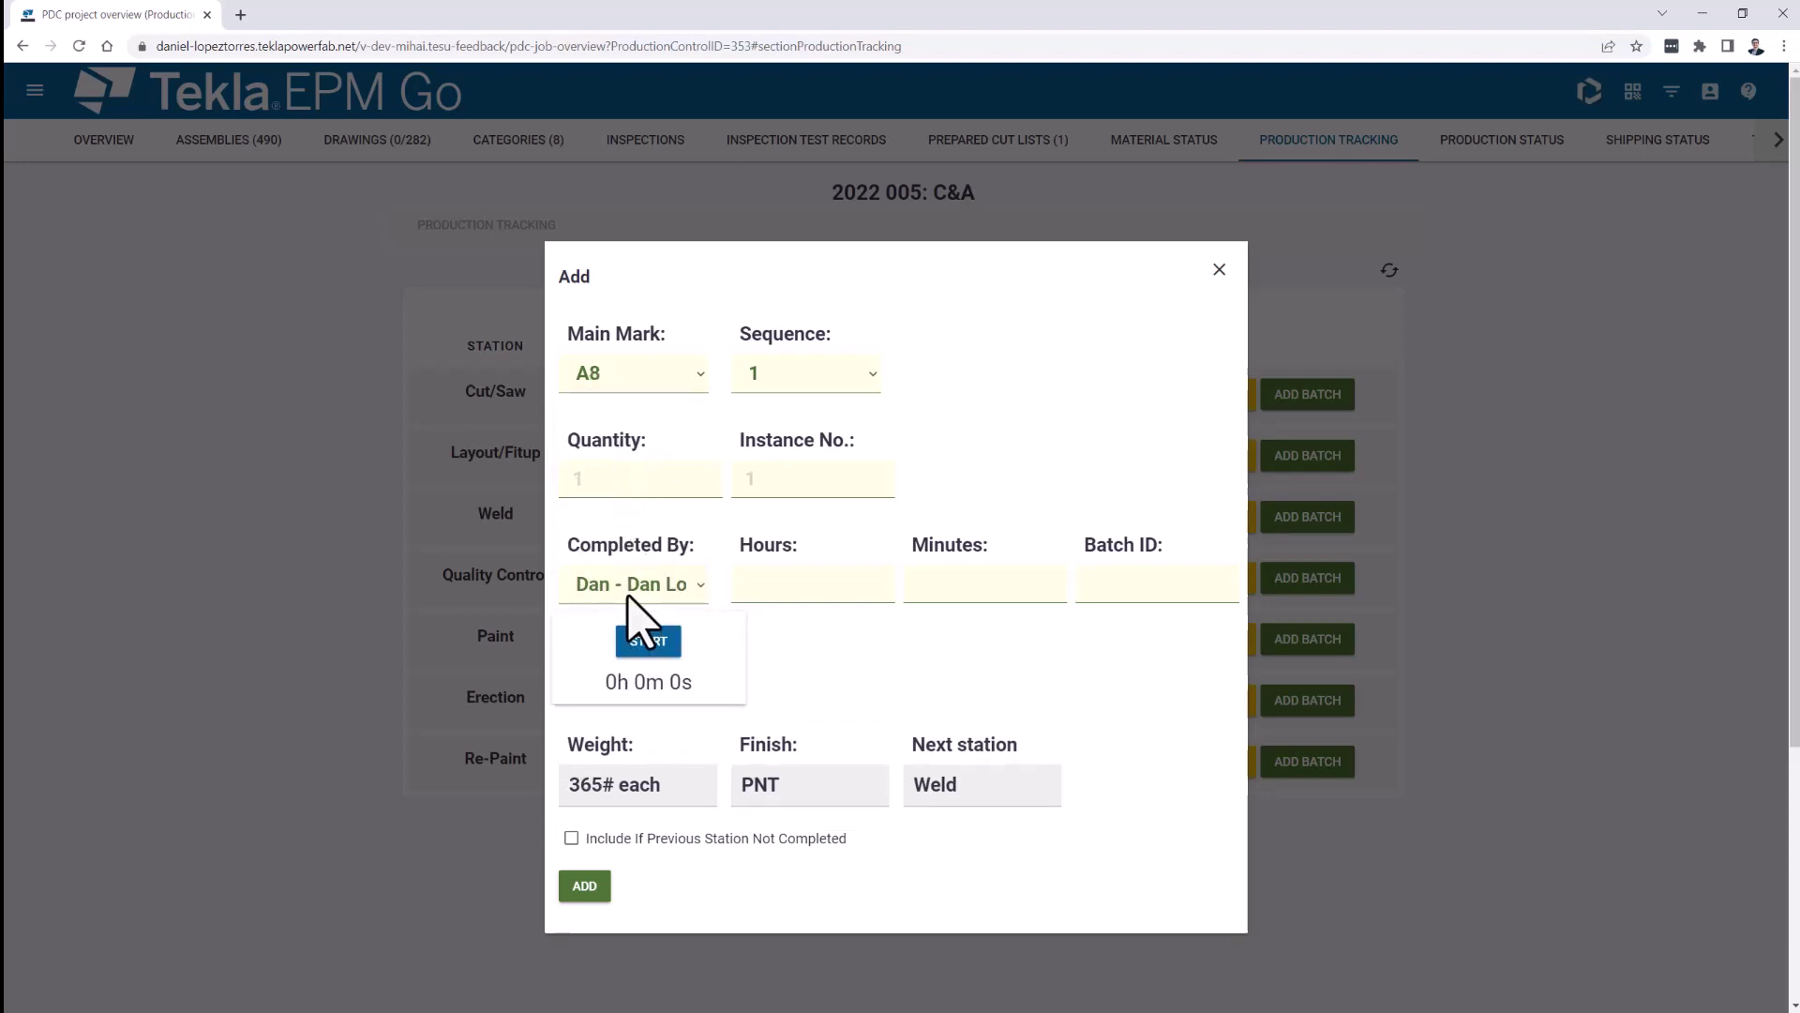
click(643, 641)
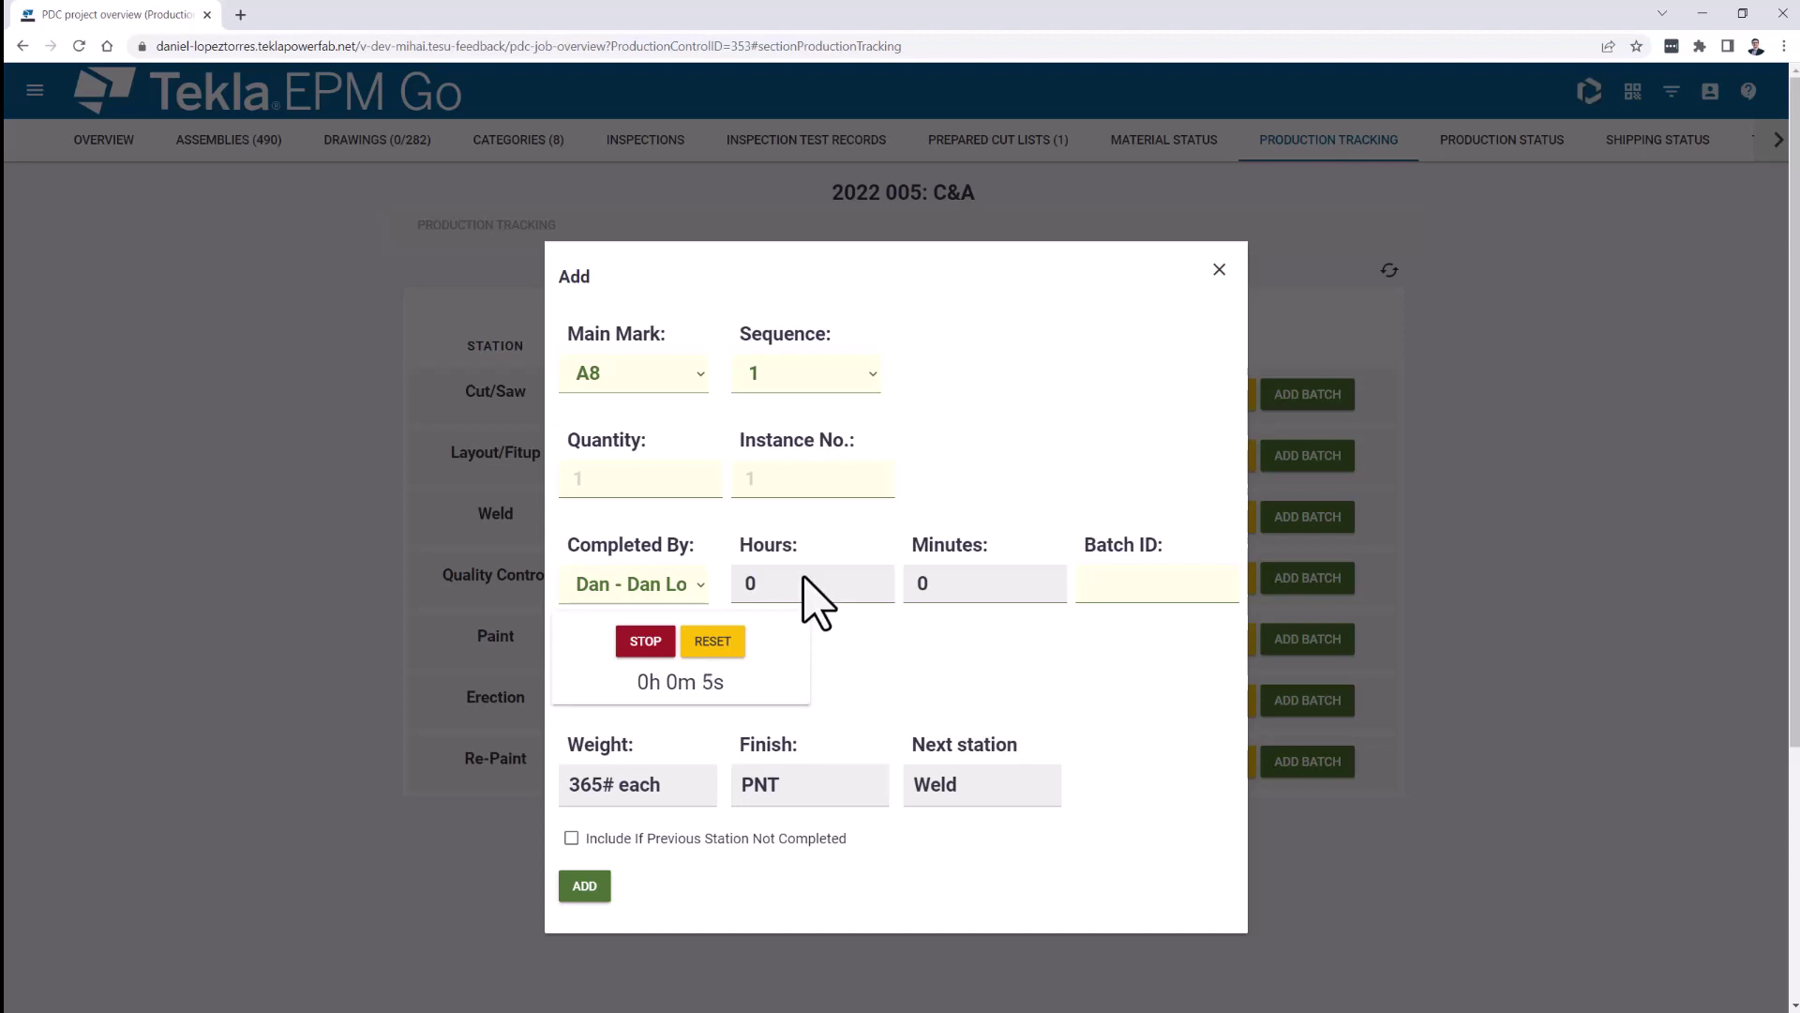
Step: Close the A8 Add form unsaved, view the drawings list, and return to Production Tracking
click(1218, 270)
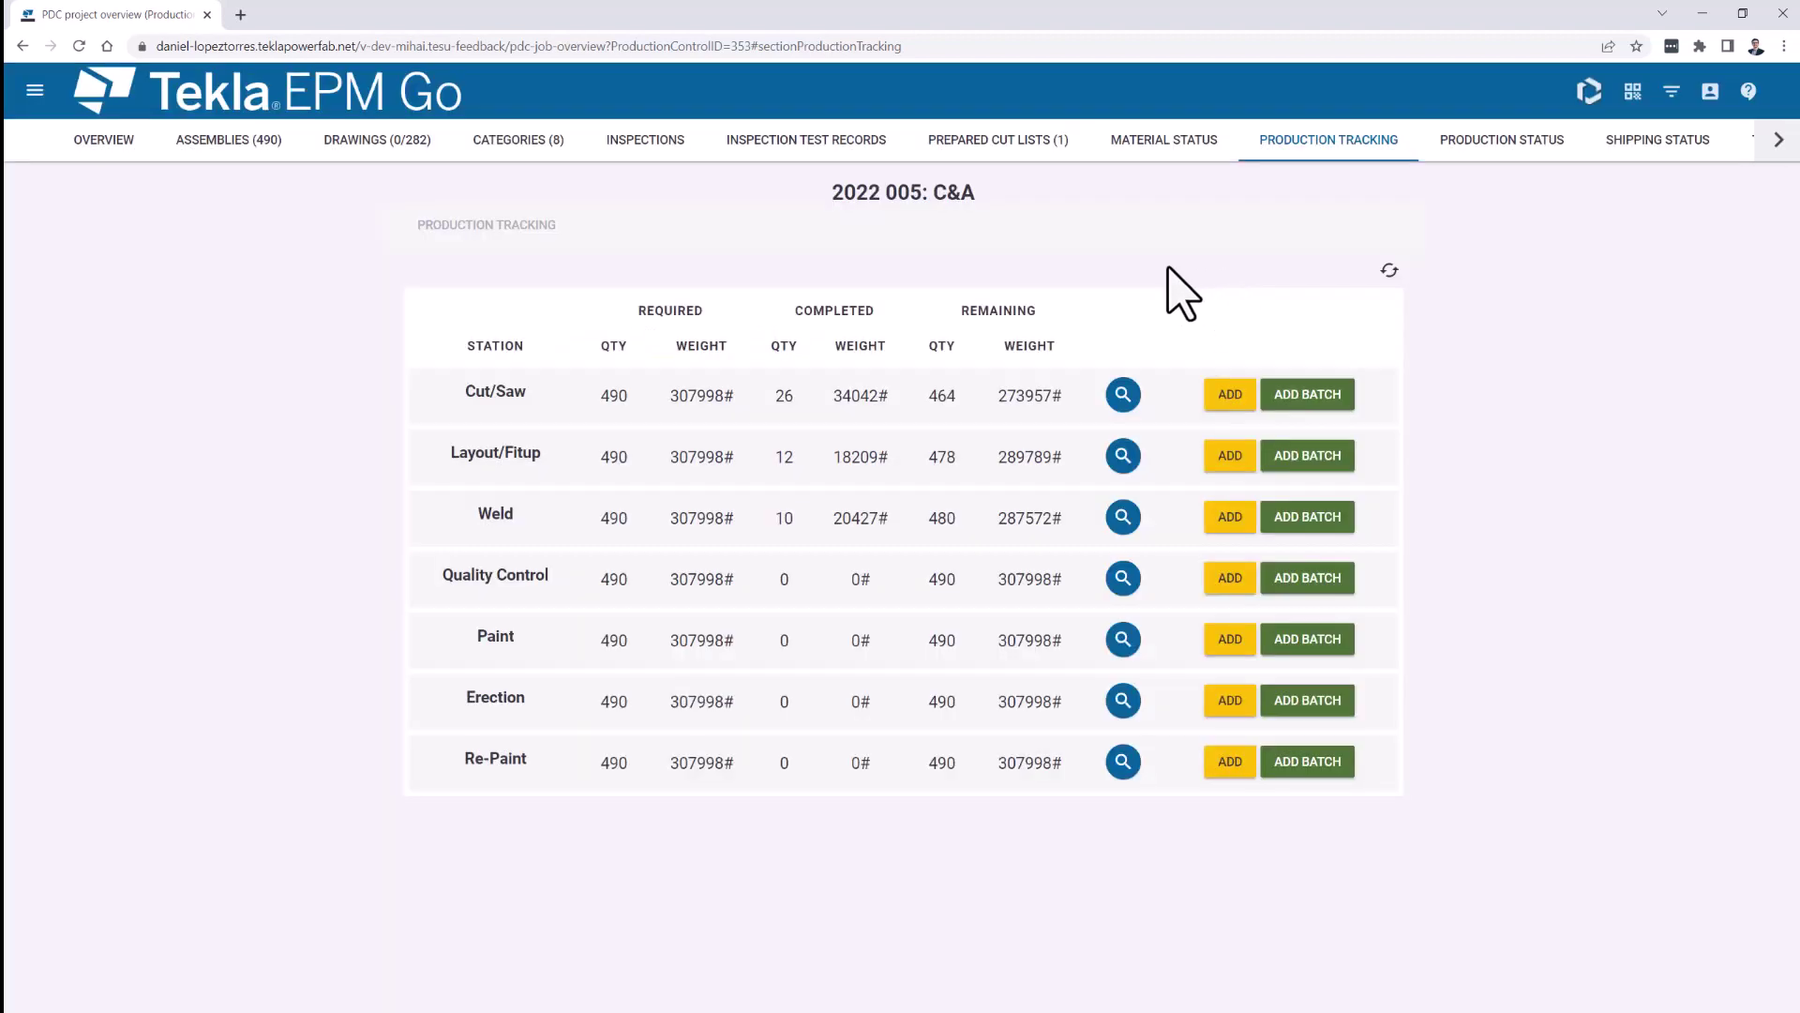
click(370, 150)
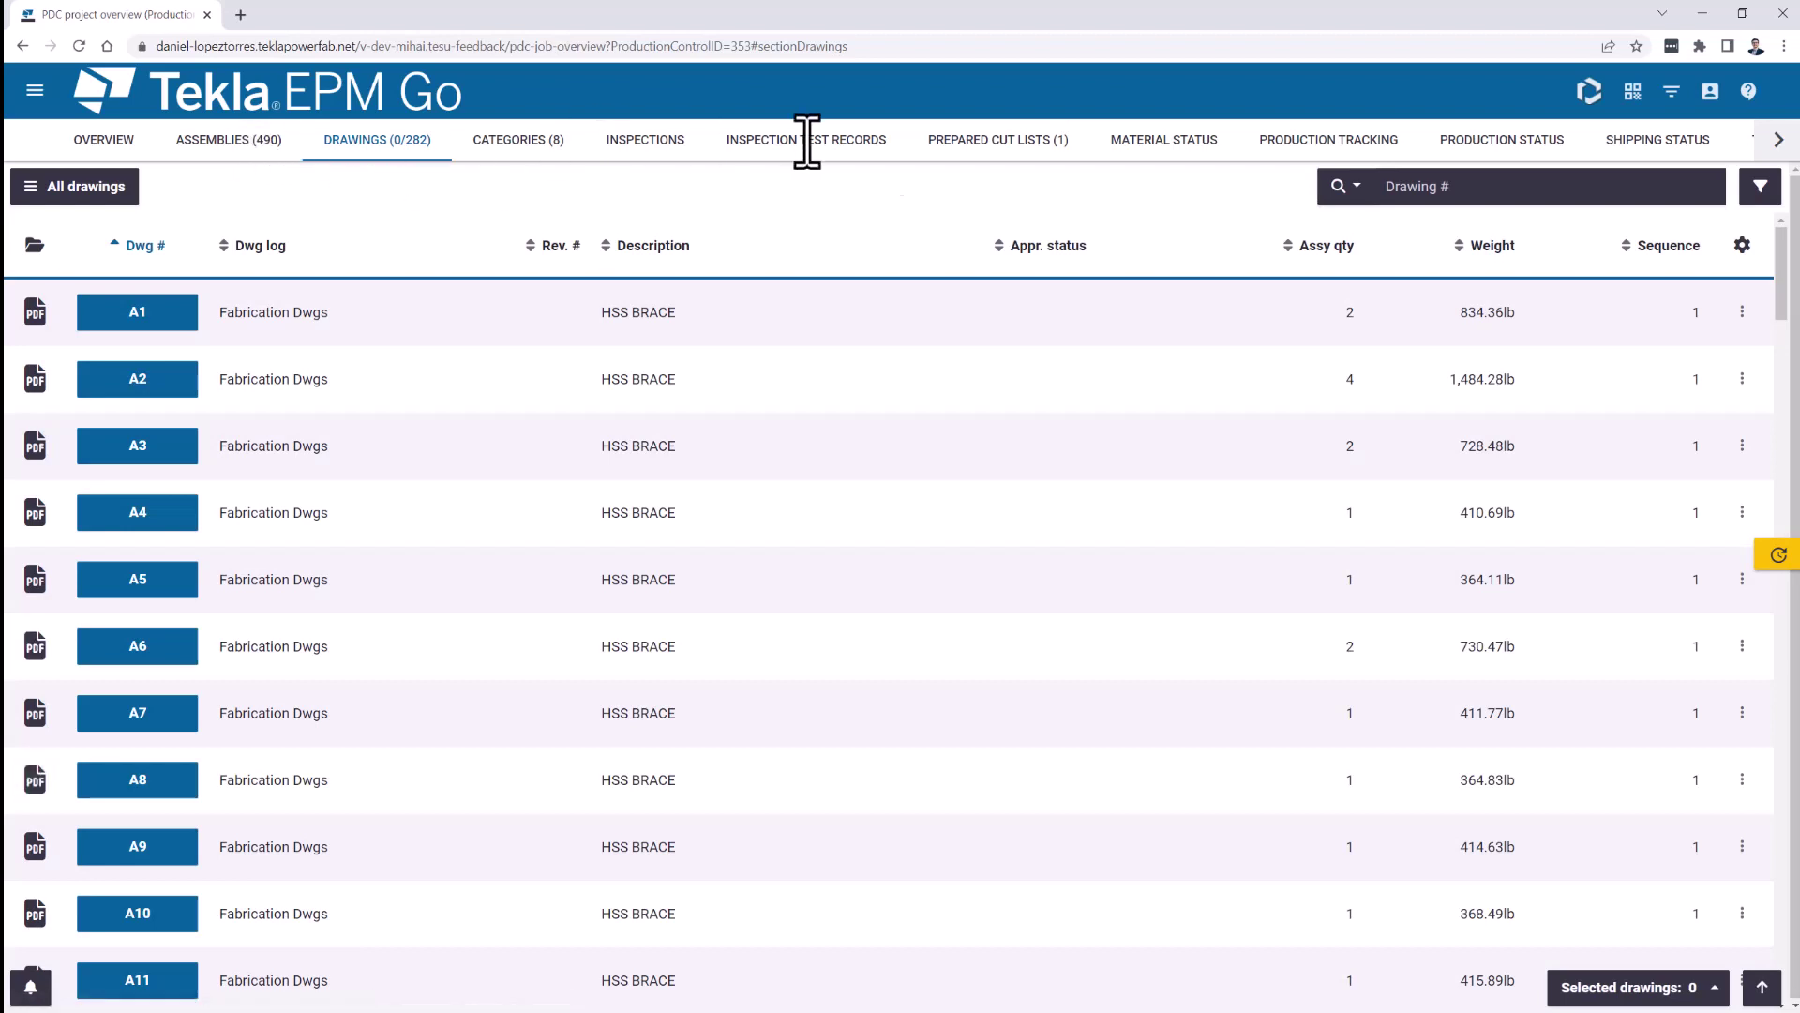
click(1369, 149)
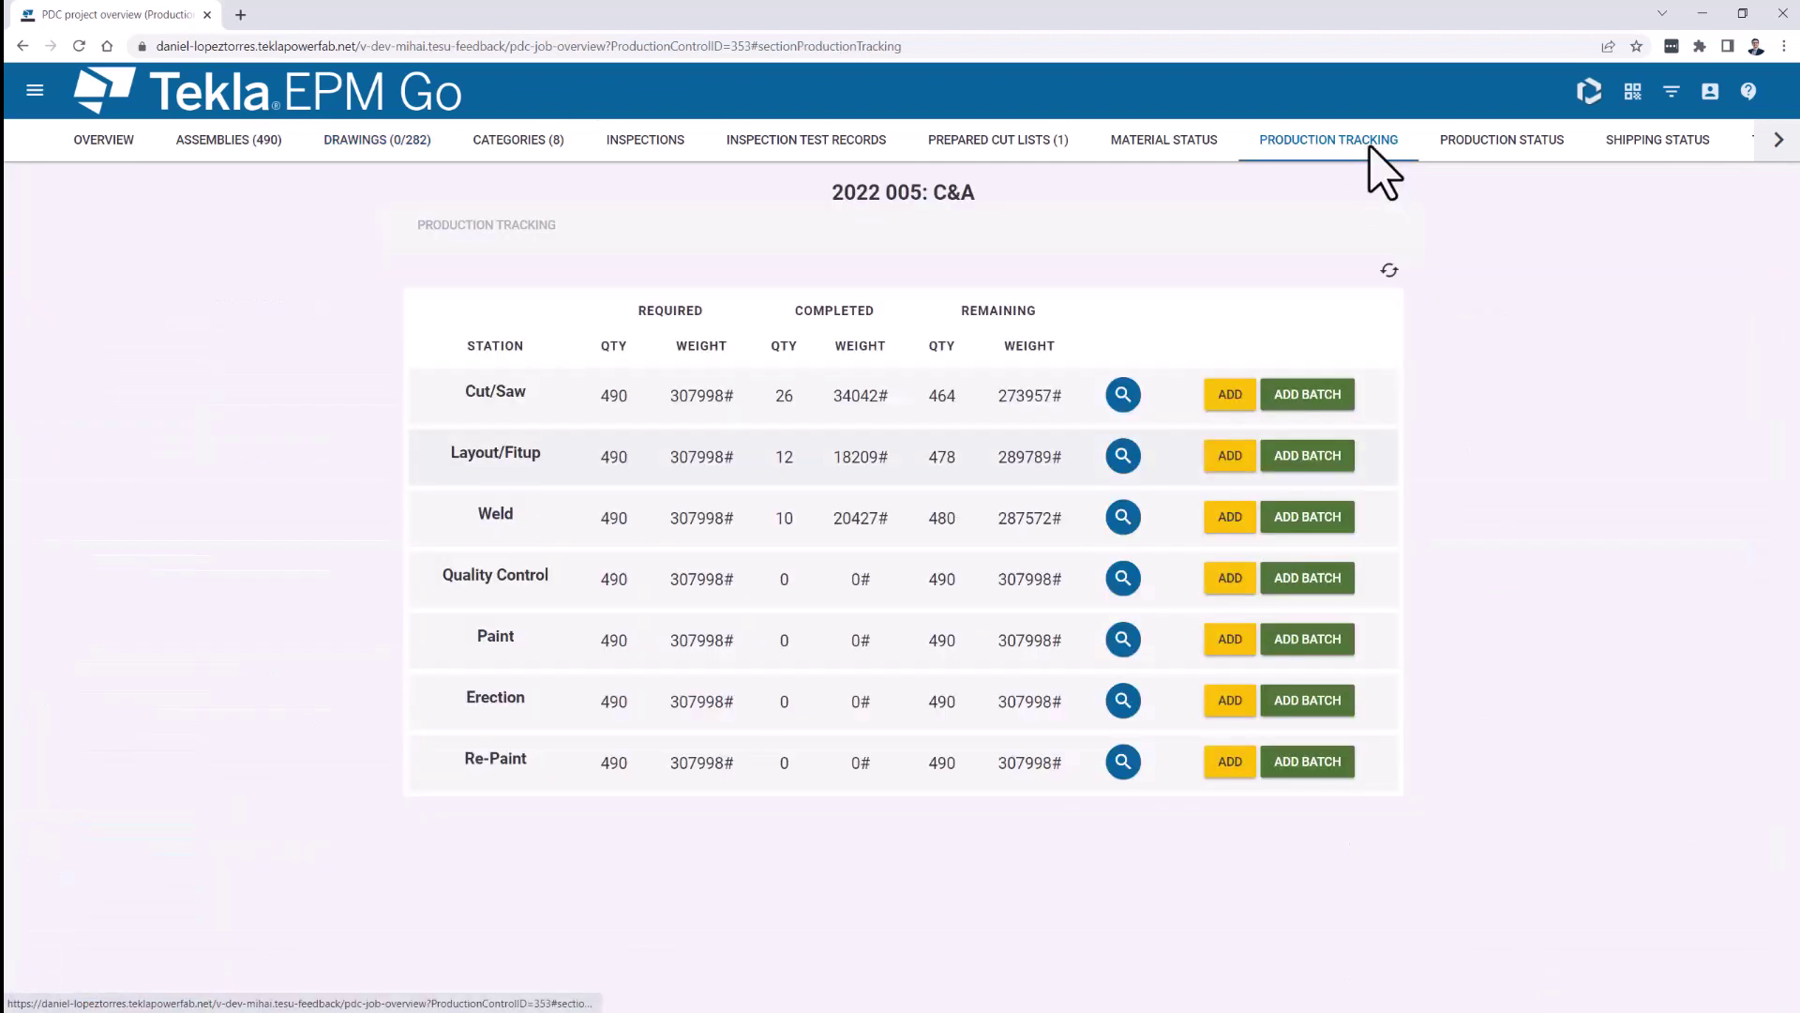
Step: Reopen a Layout/Fitup record for A8, pausing its timer at 41 seconds and resuming it
click(1222, 463)
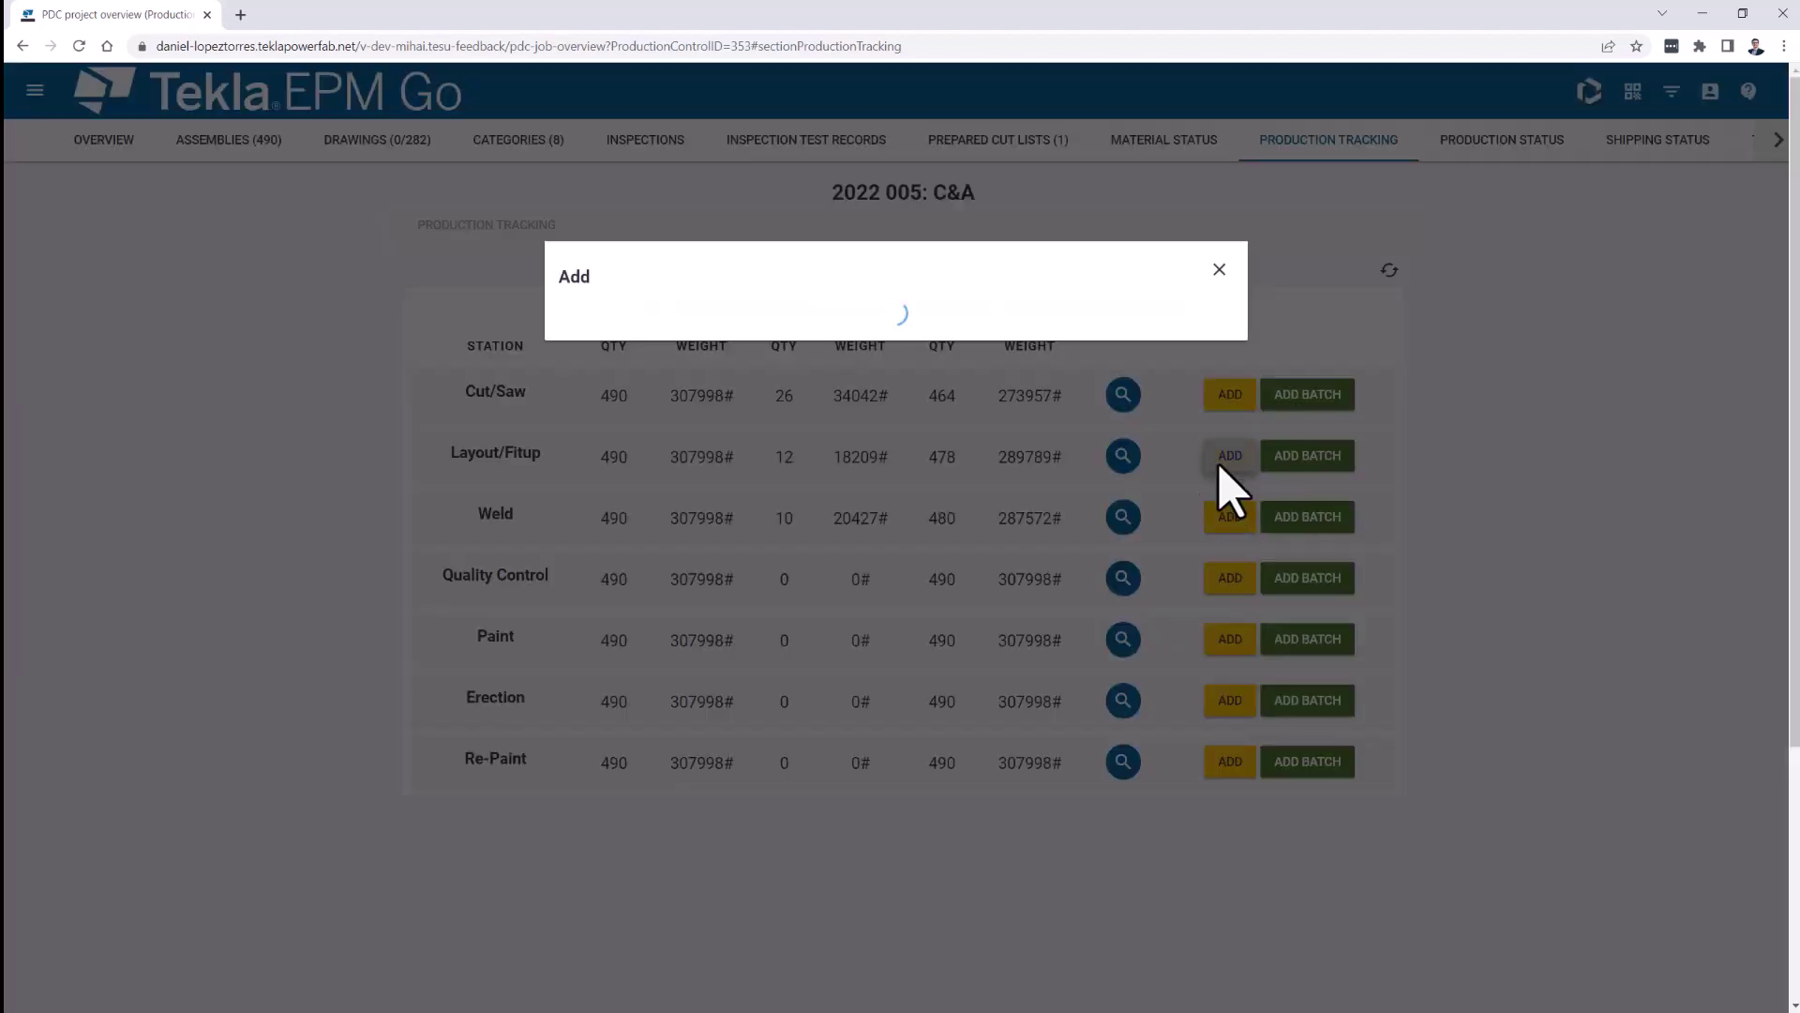
click(671, 375)
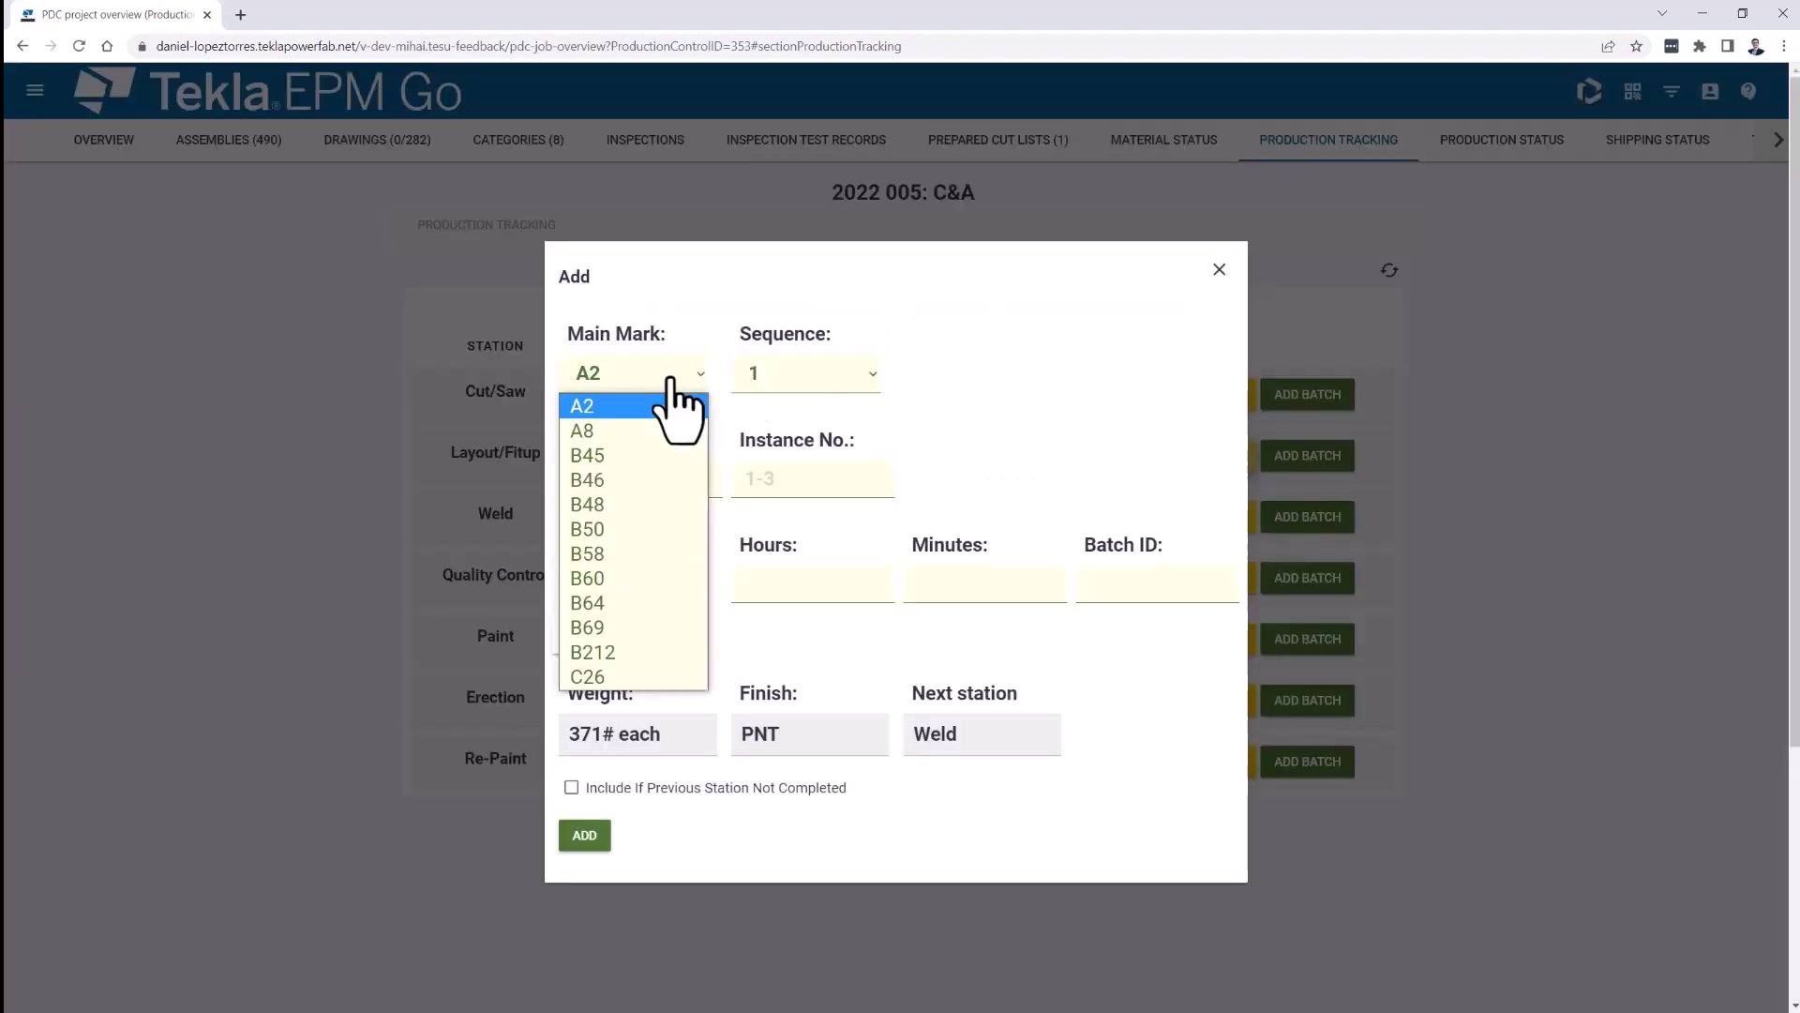
click(619, 432)
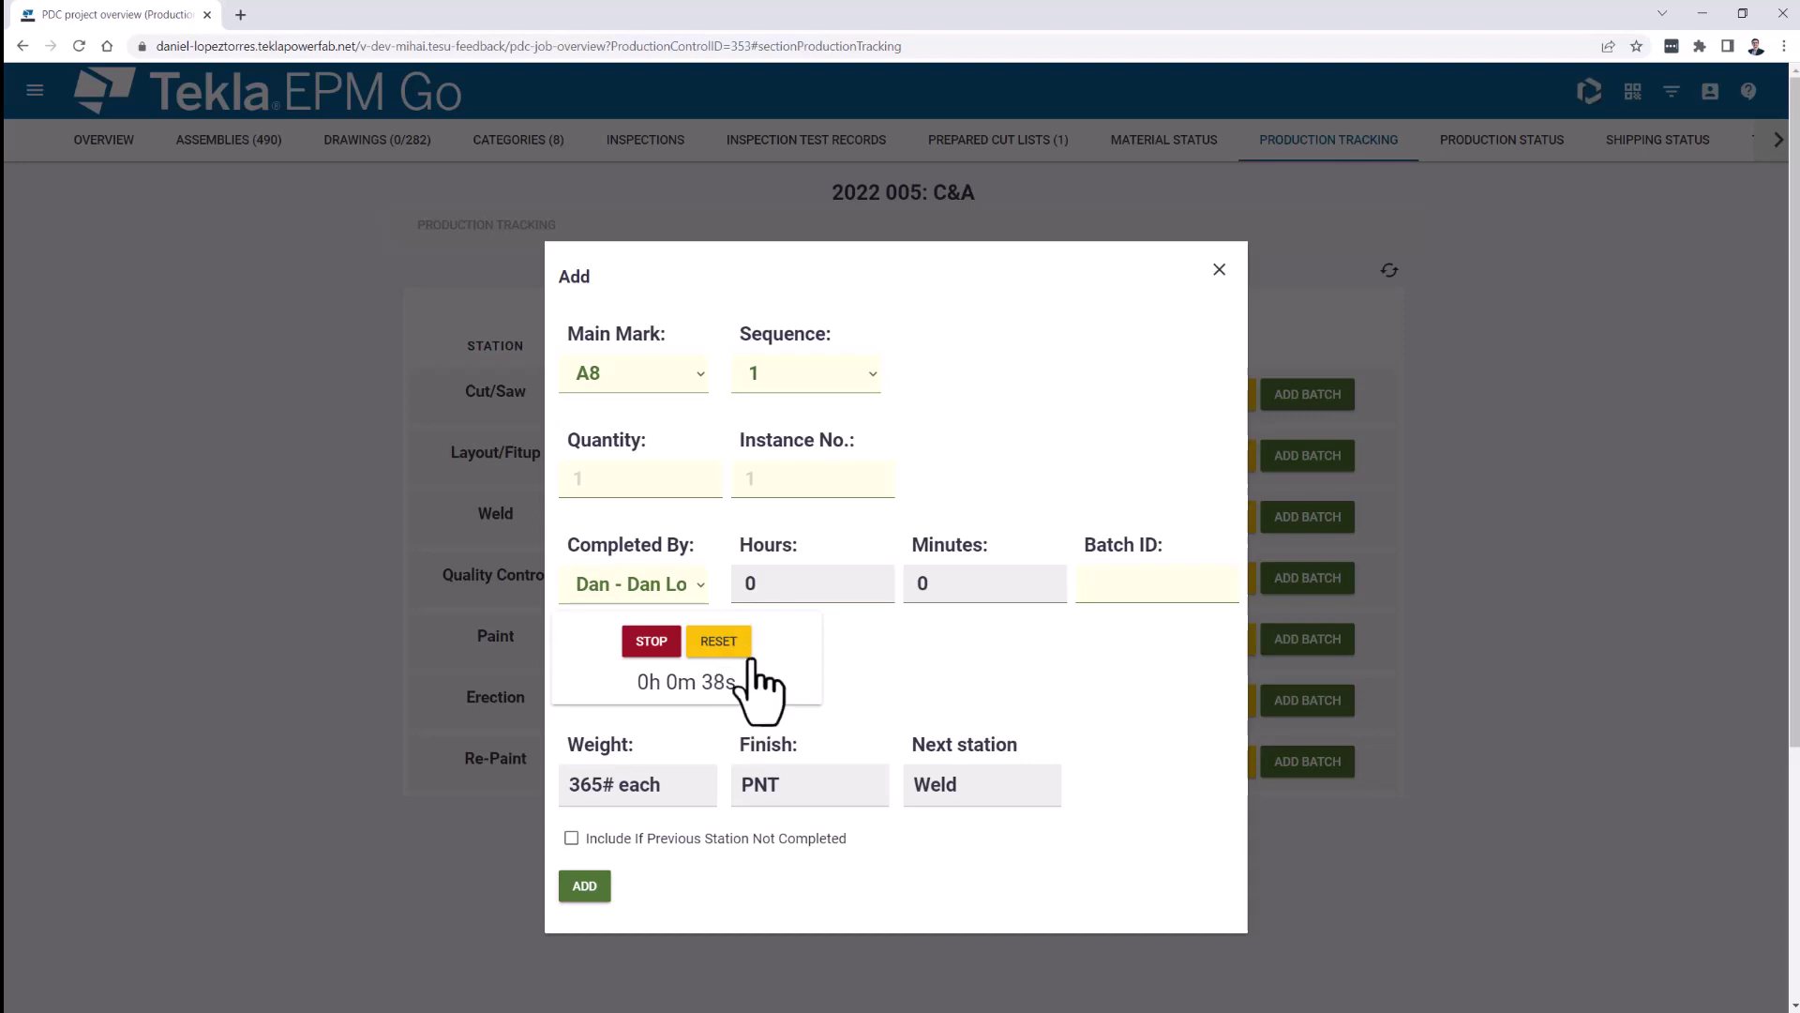
click(645, 651)
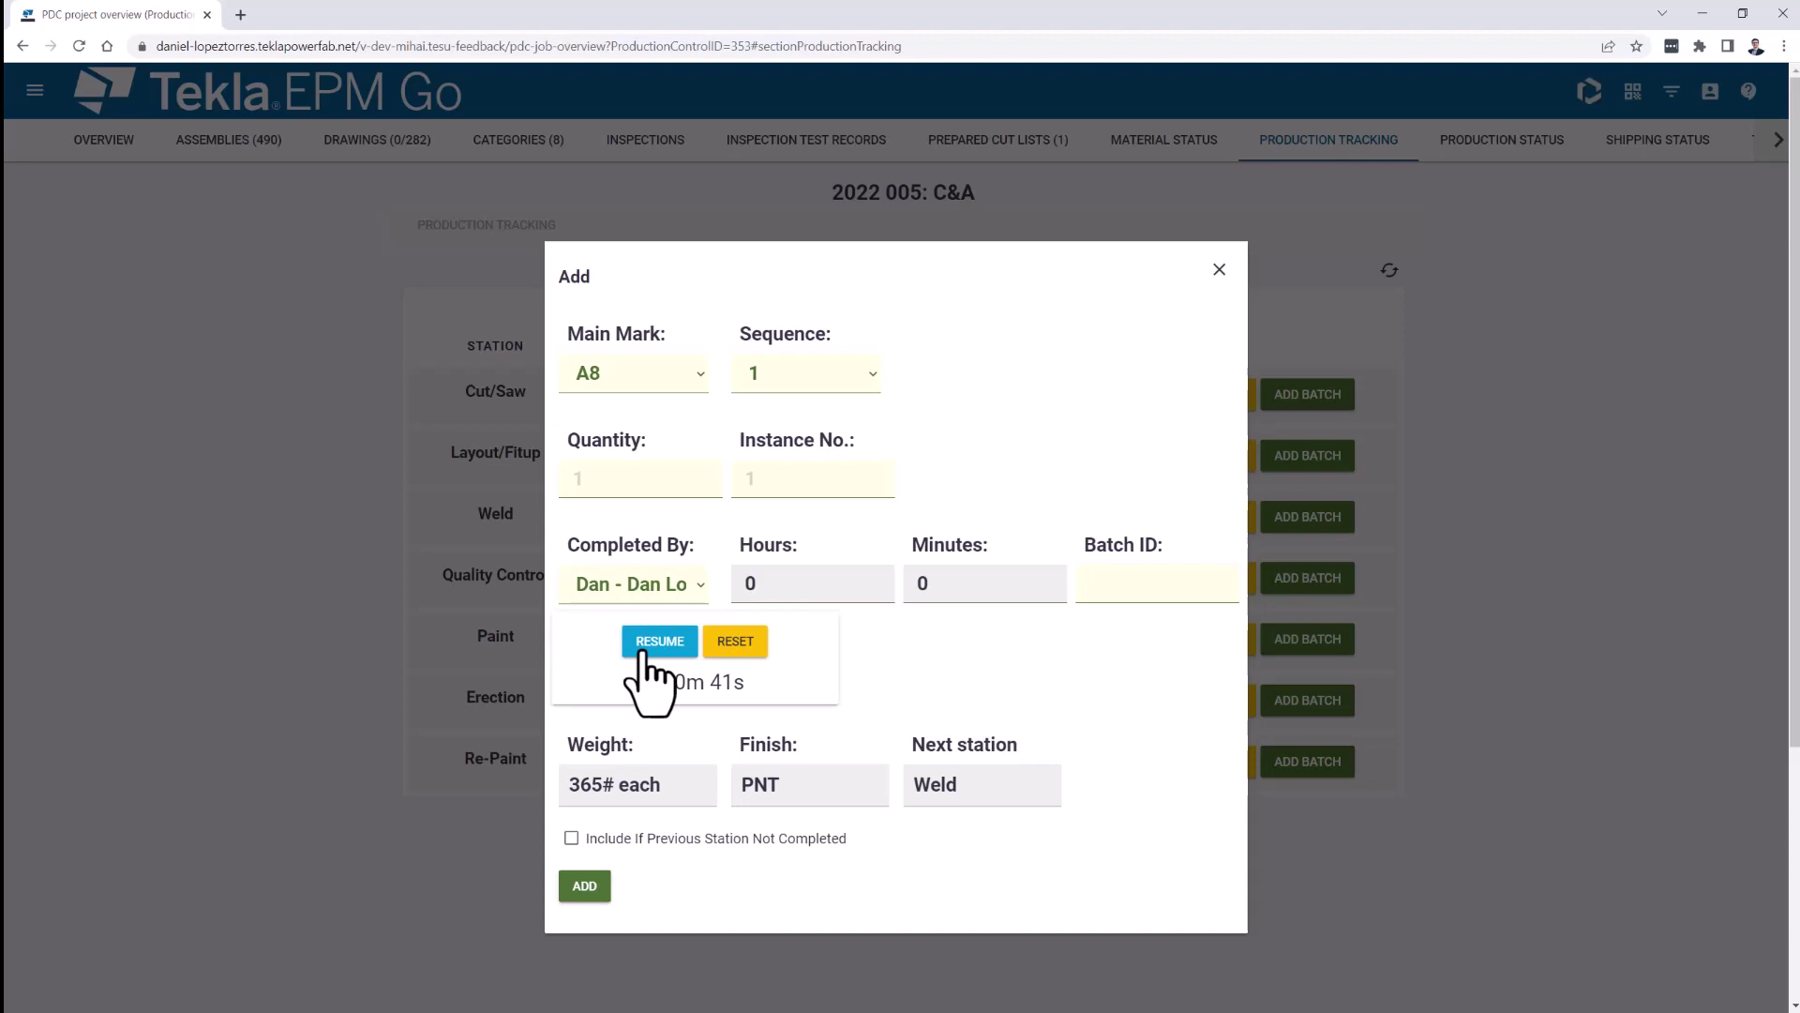
click(642, 652)
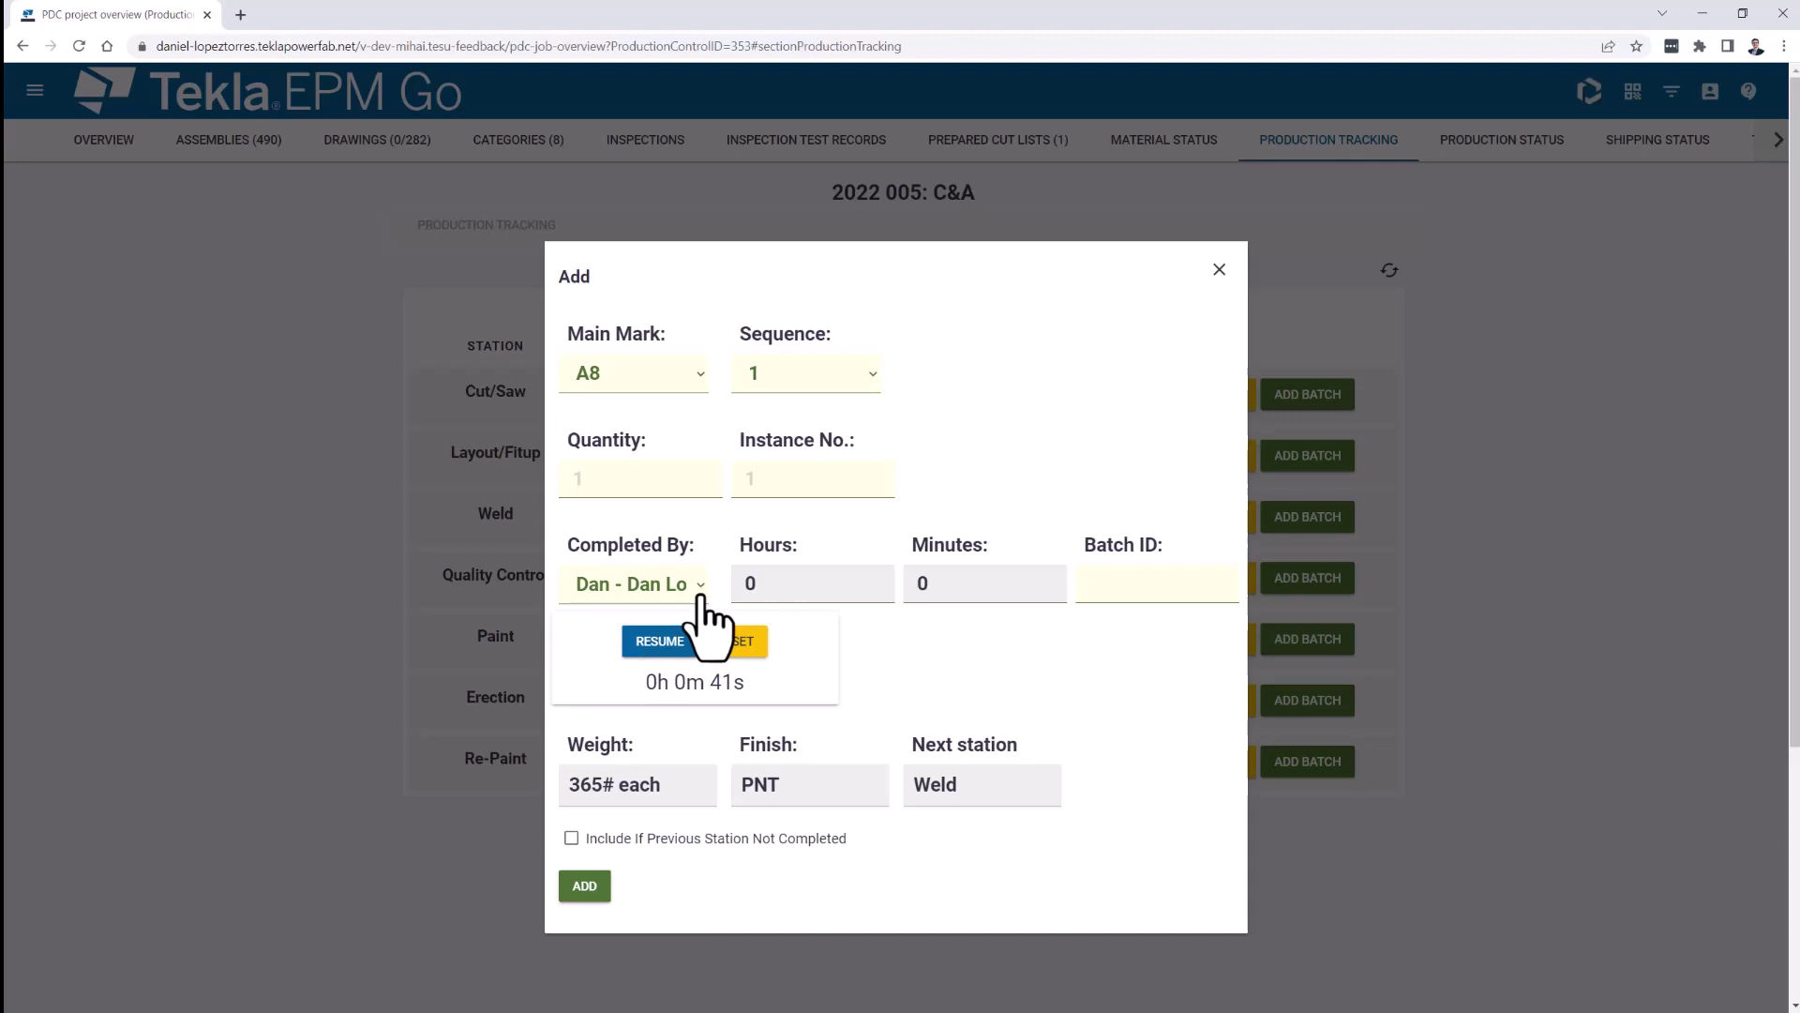
click(653, 643)
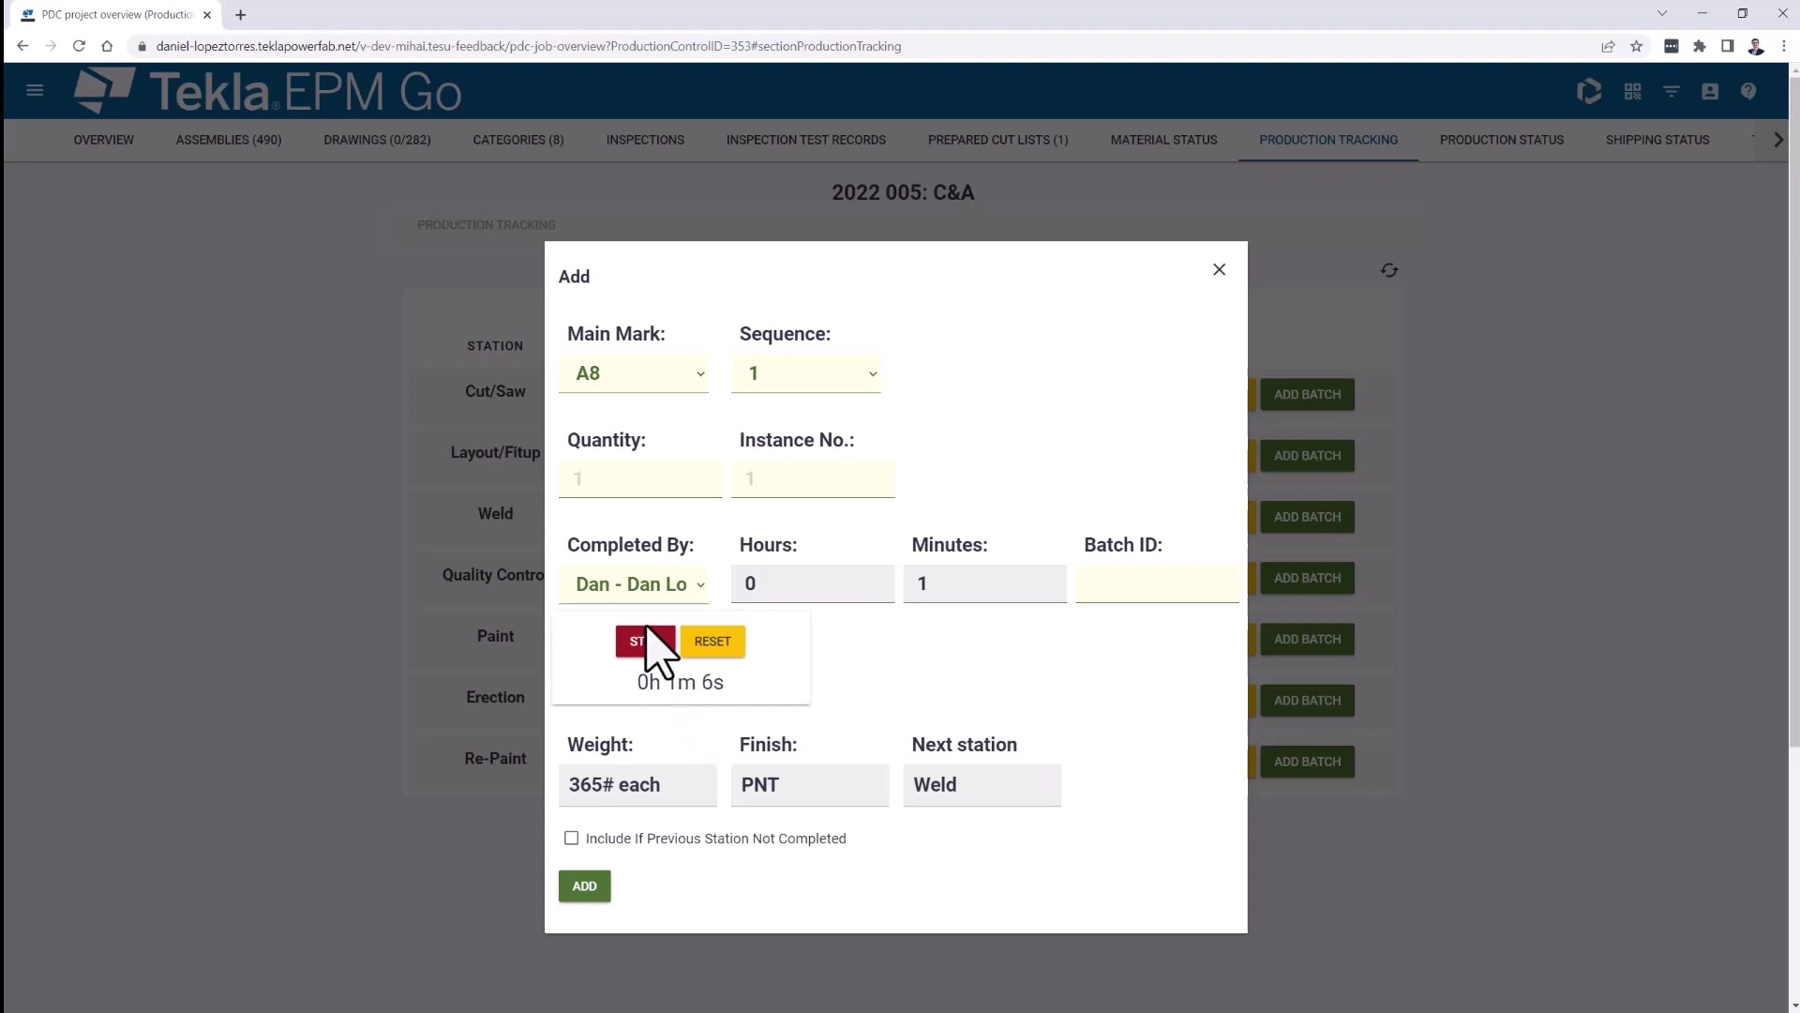
Step: Change the record's main mark to B45
click(696, 377)
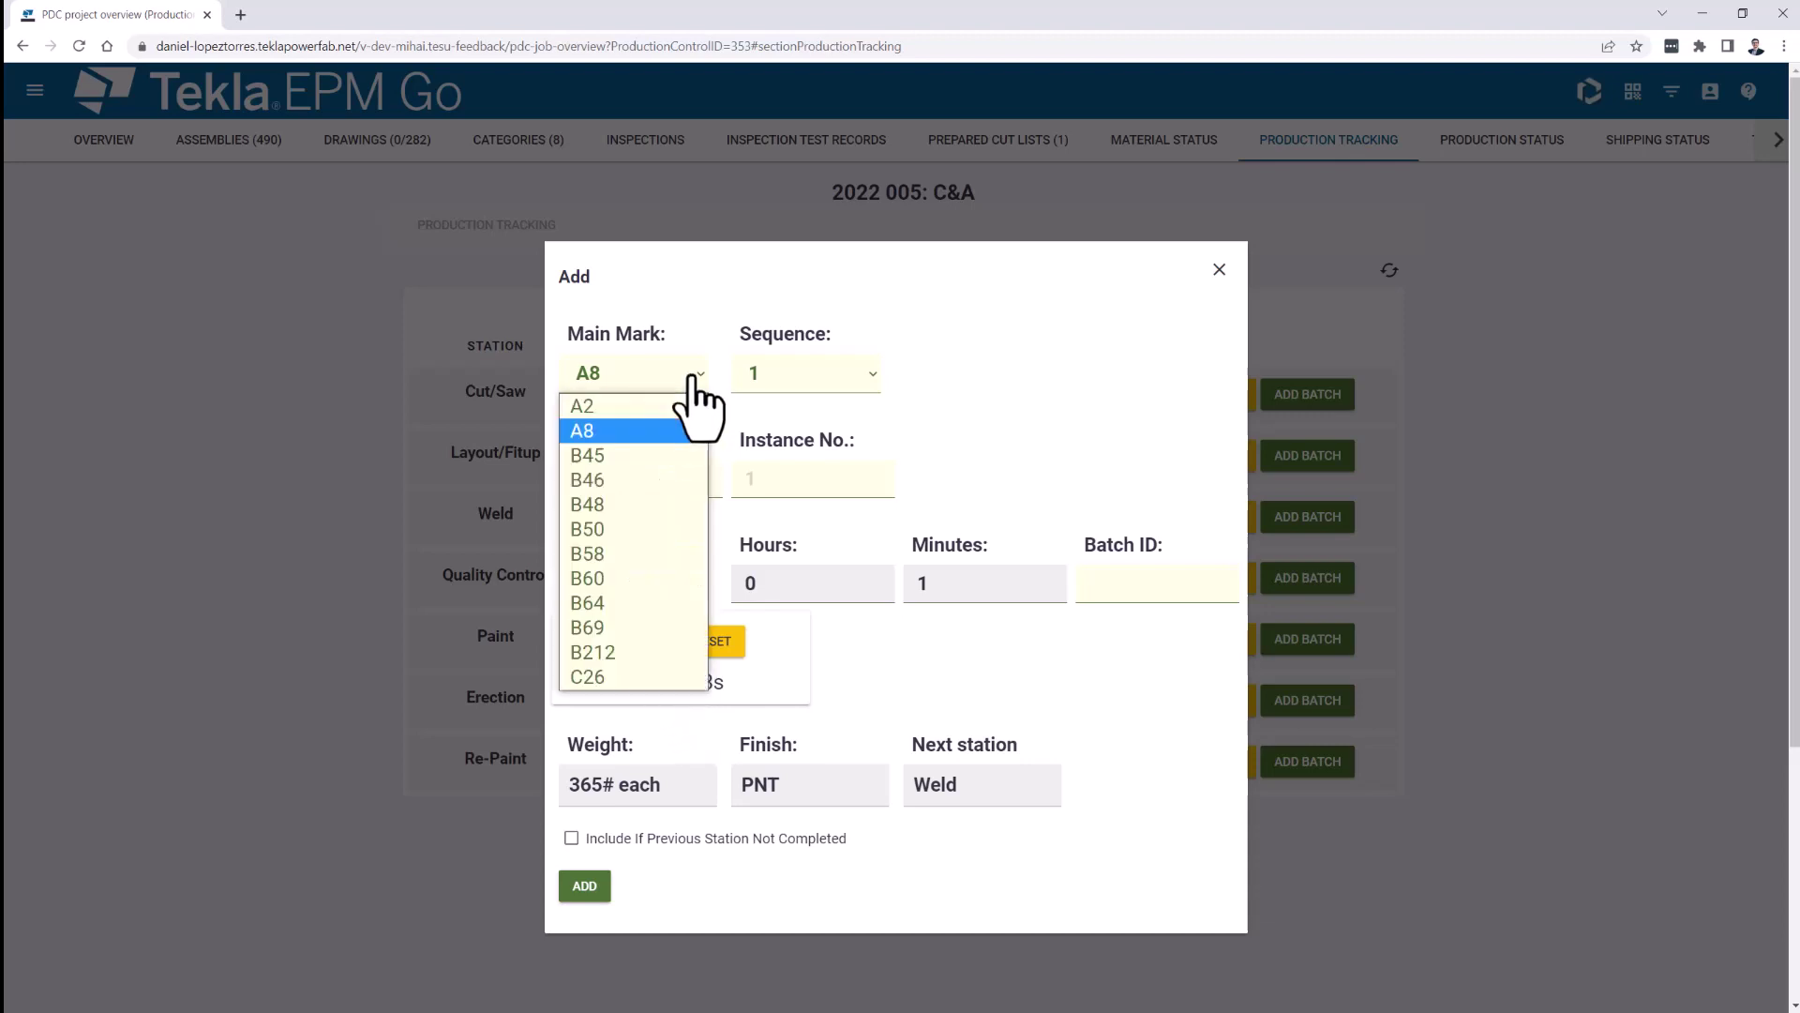
click(587, 480)
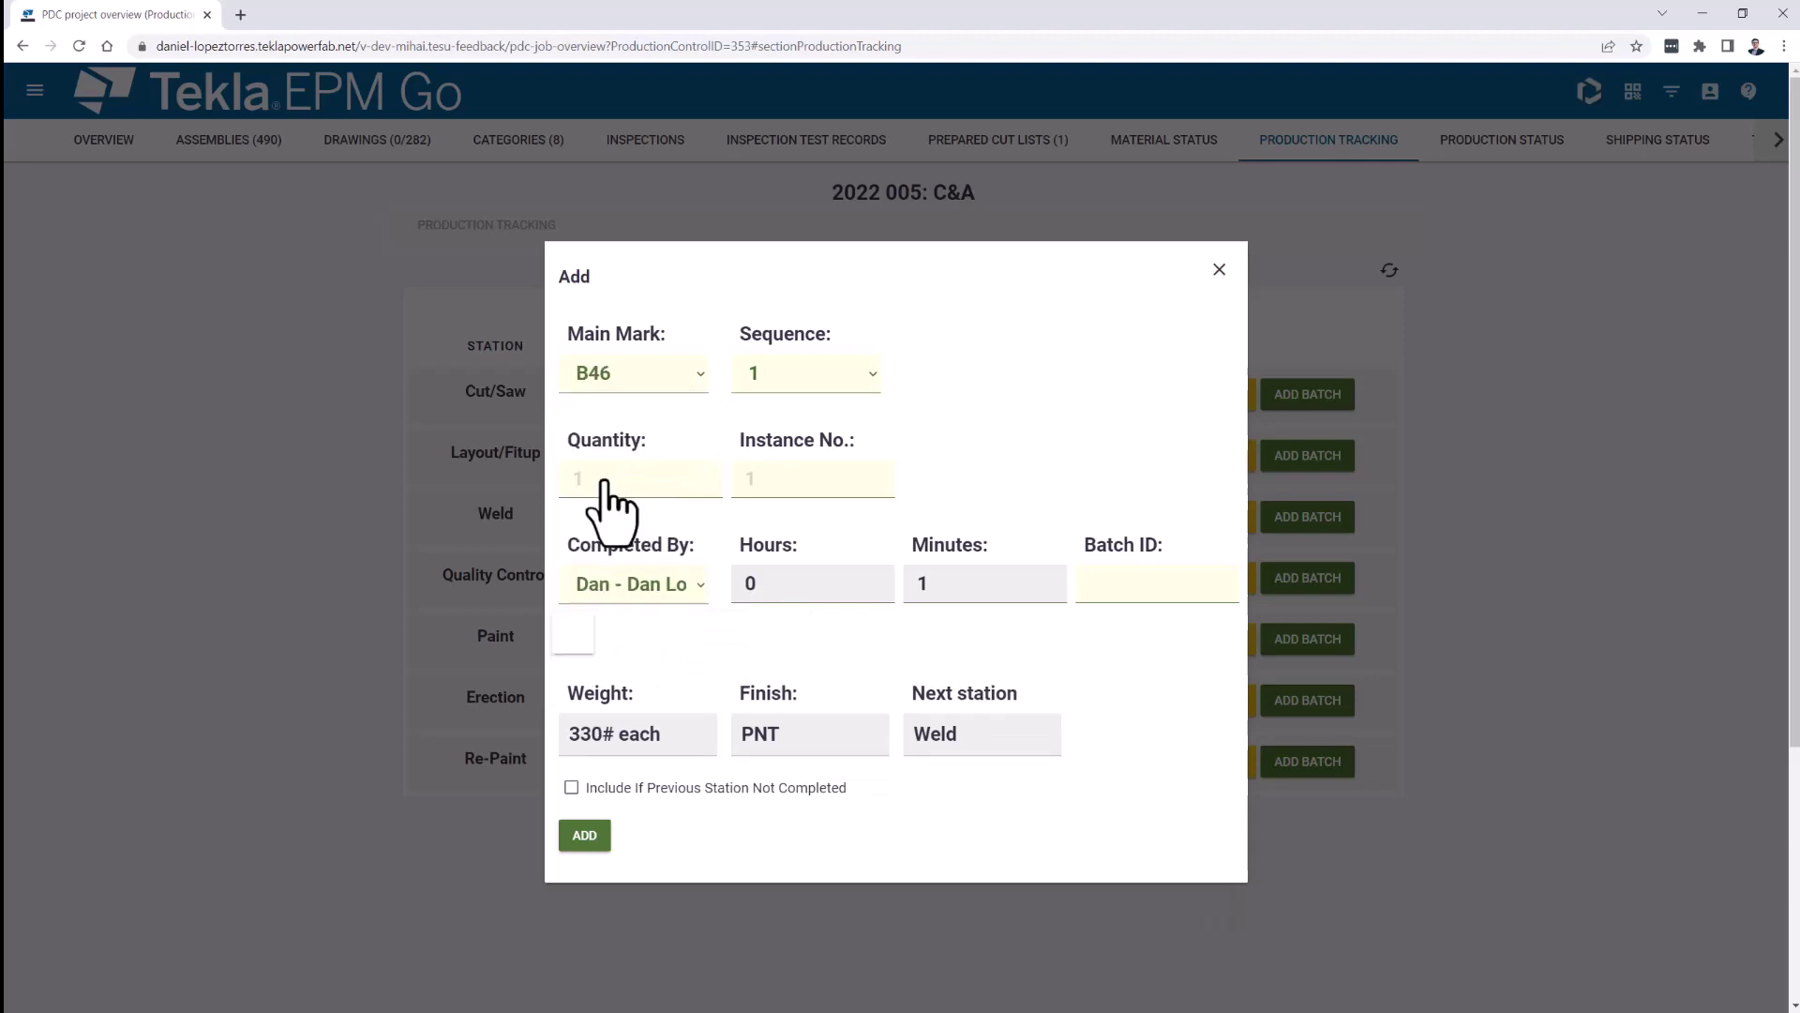
click(603, 375)
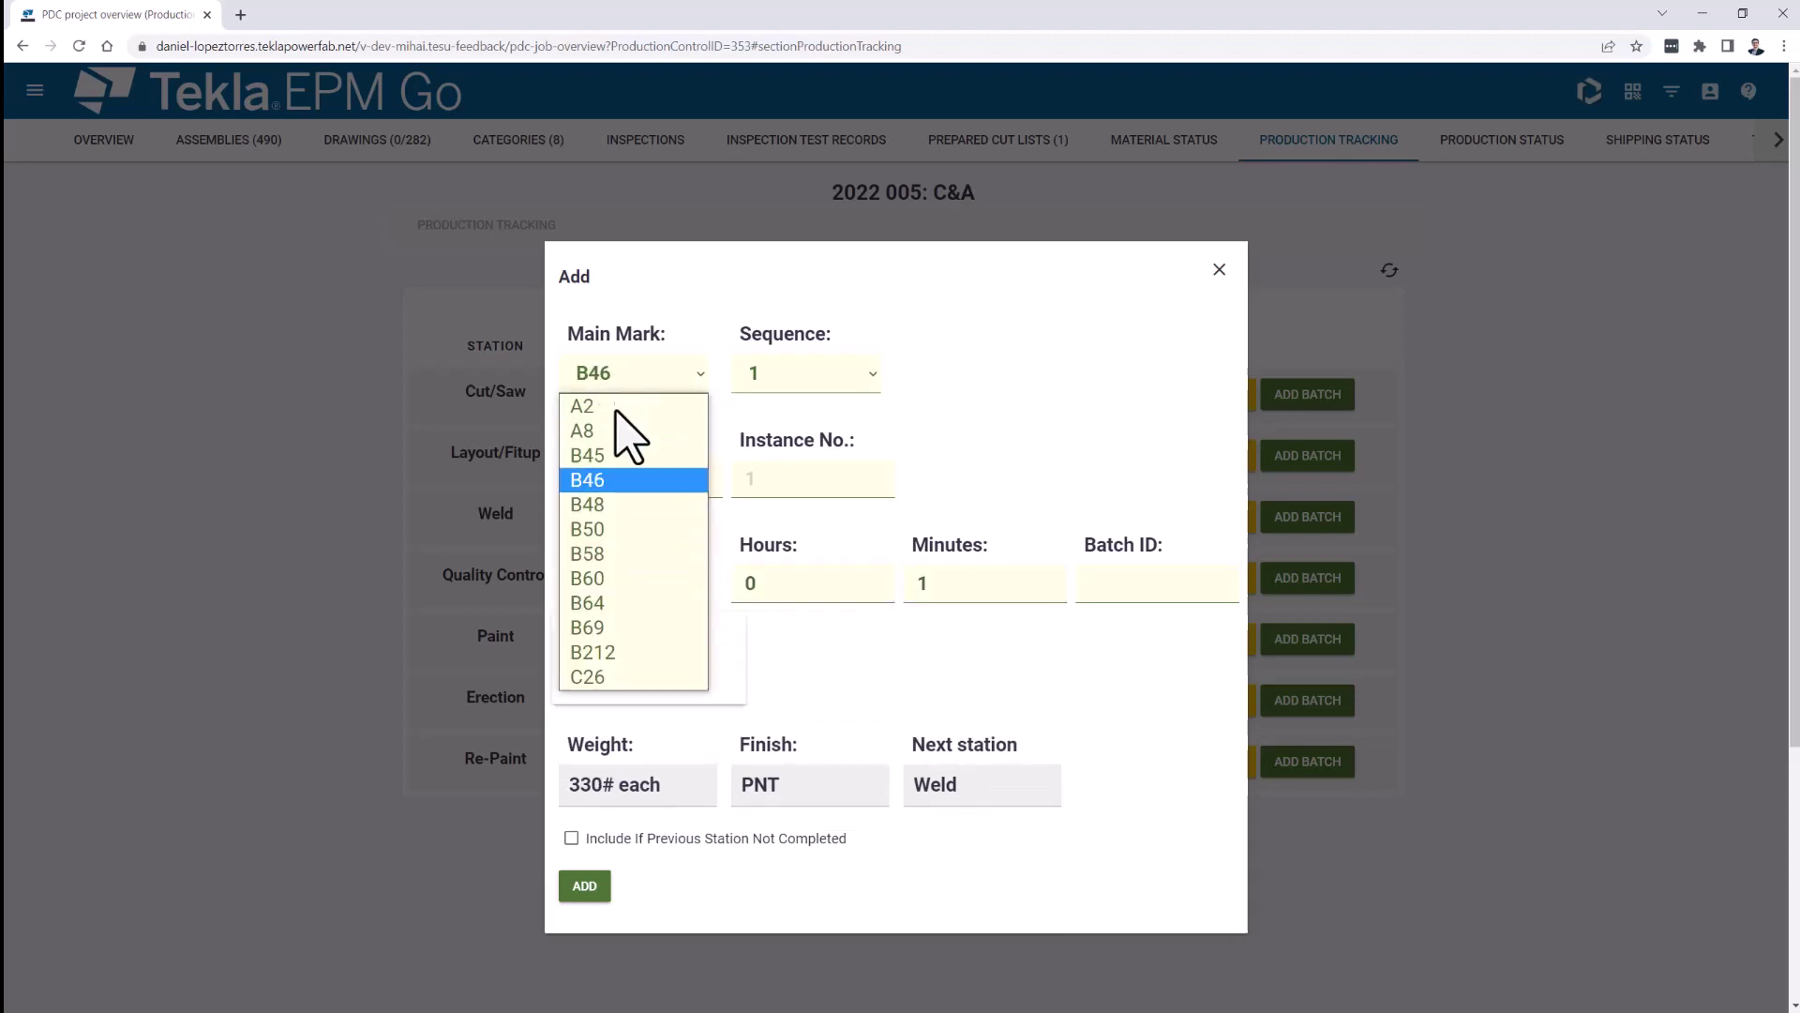
click(611, 455)
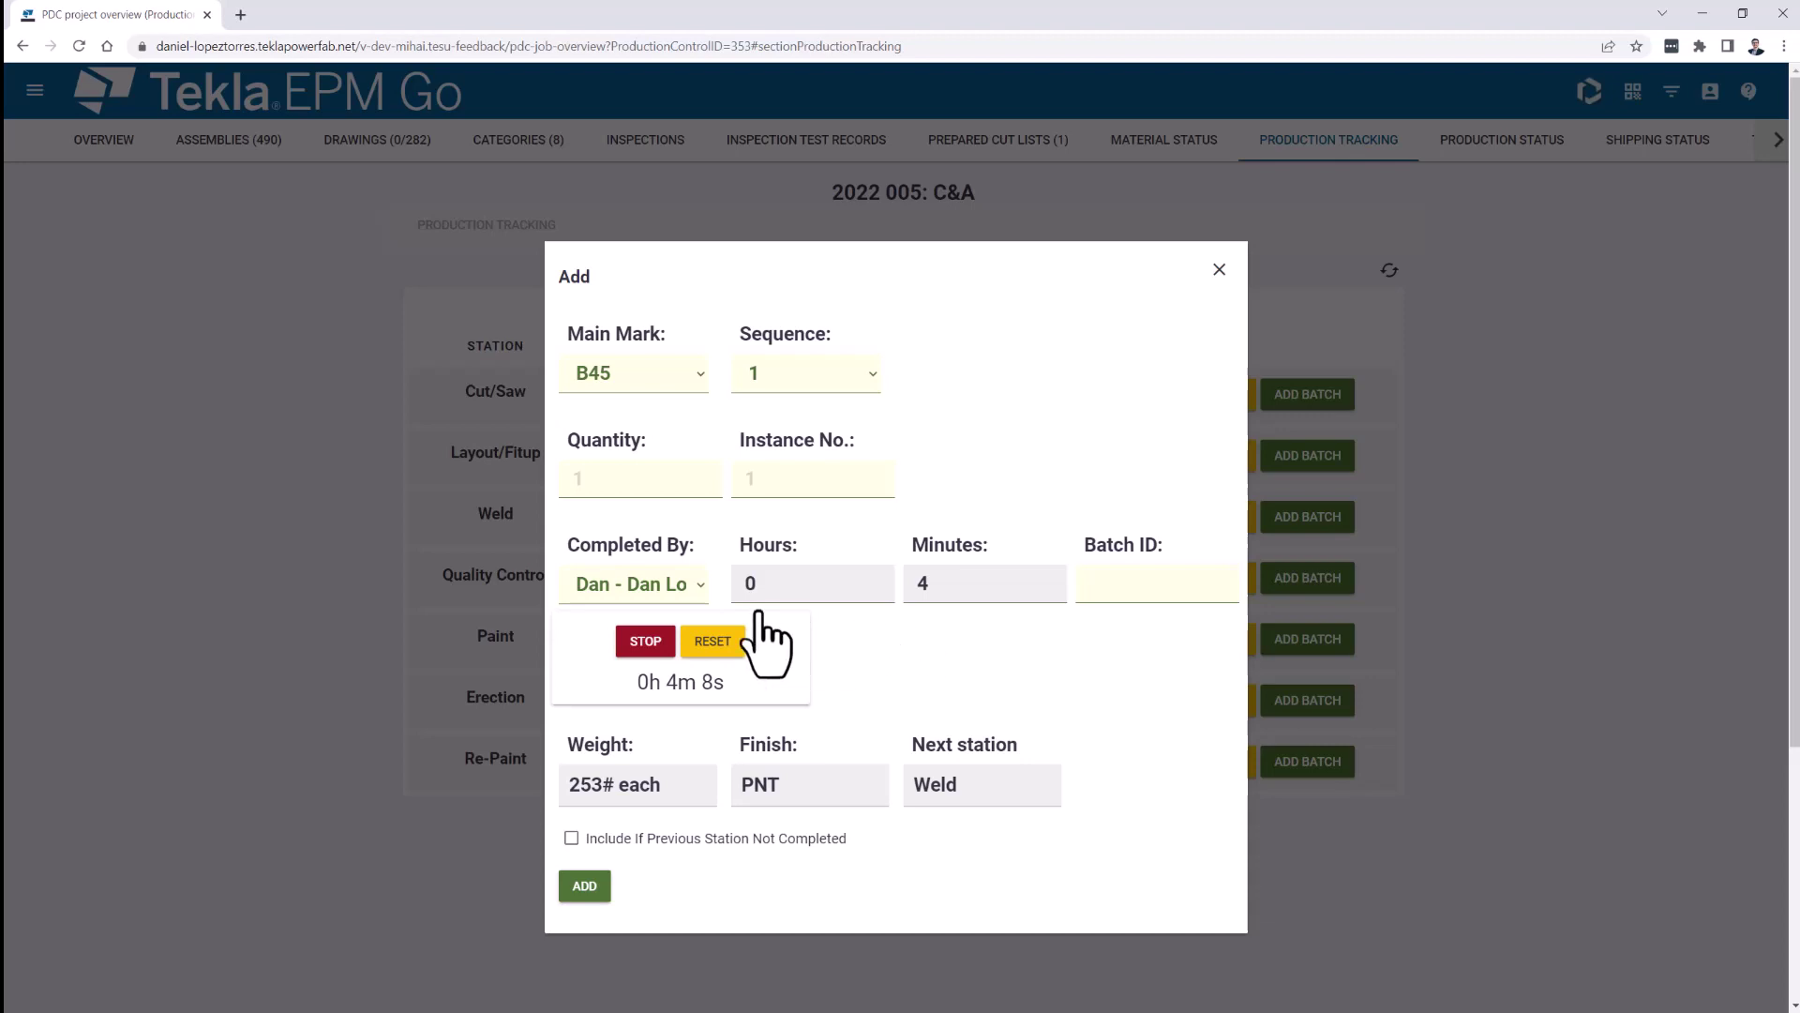
Step: Stop the B45 timer at 4 minutes 15 seconds and confirm adding the completion record
click(656, 647)
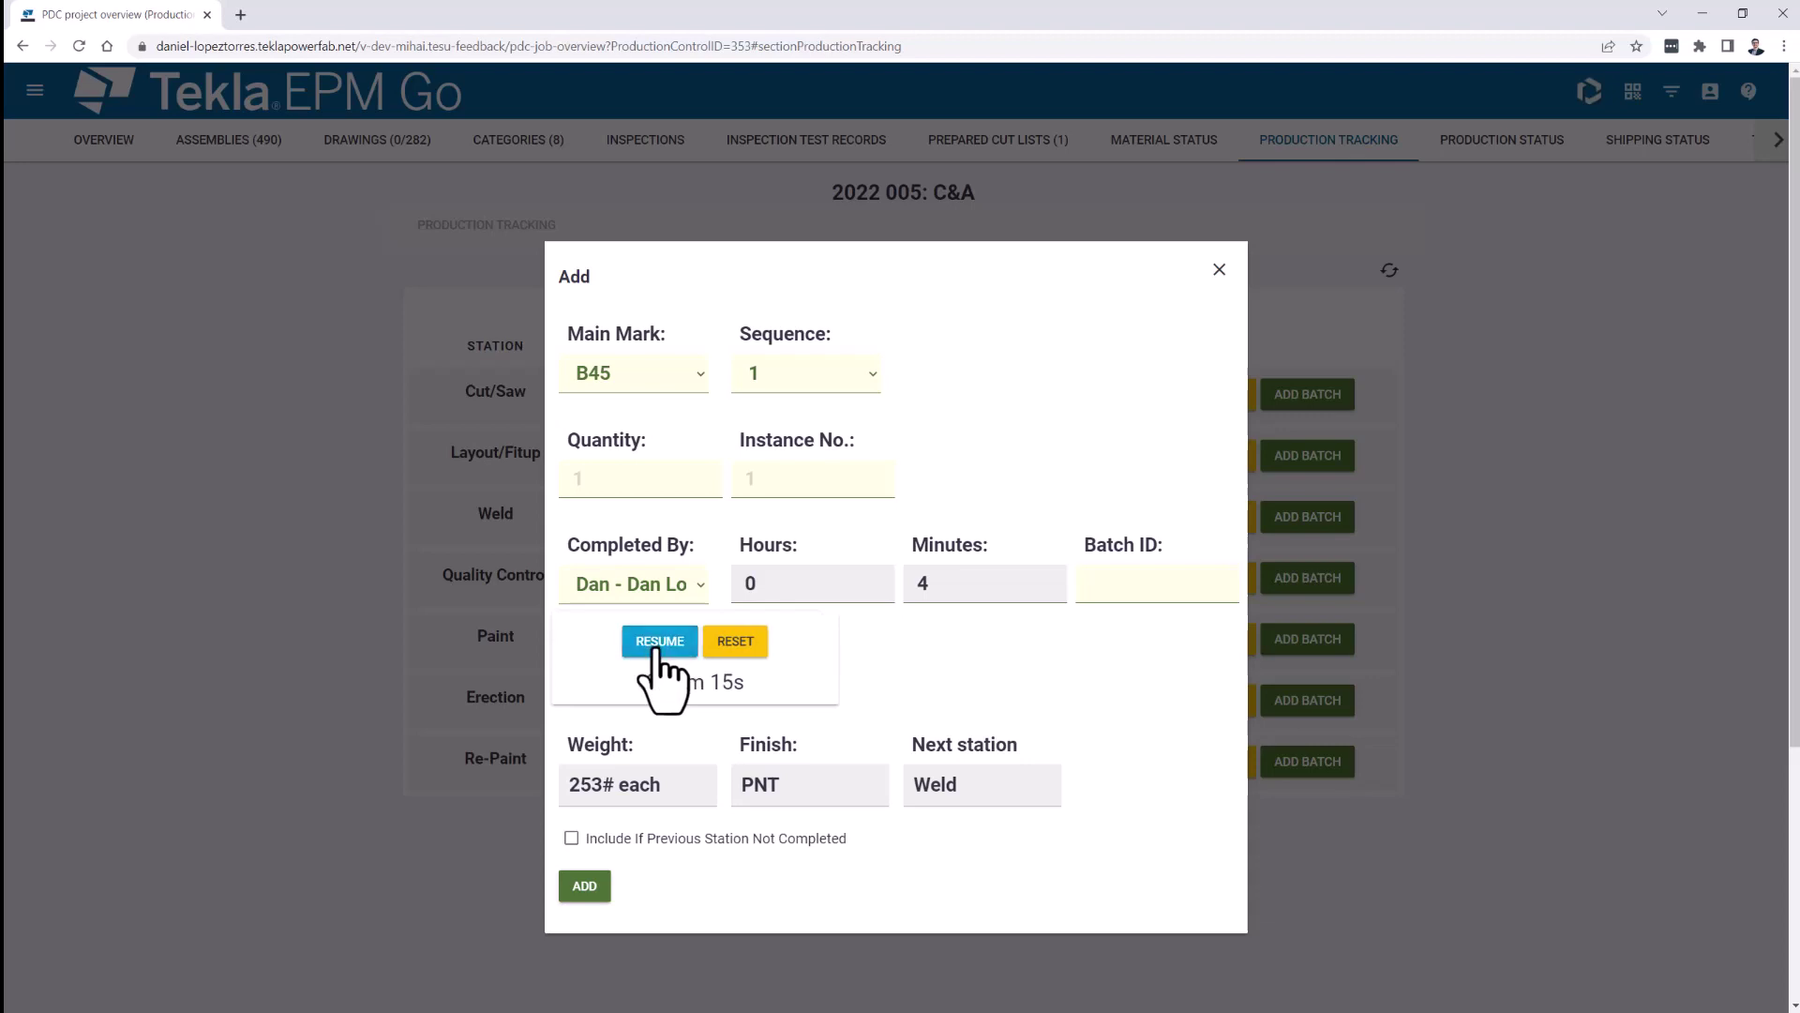
click(620, 481)
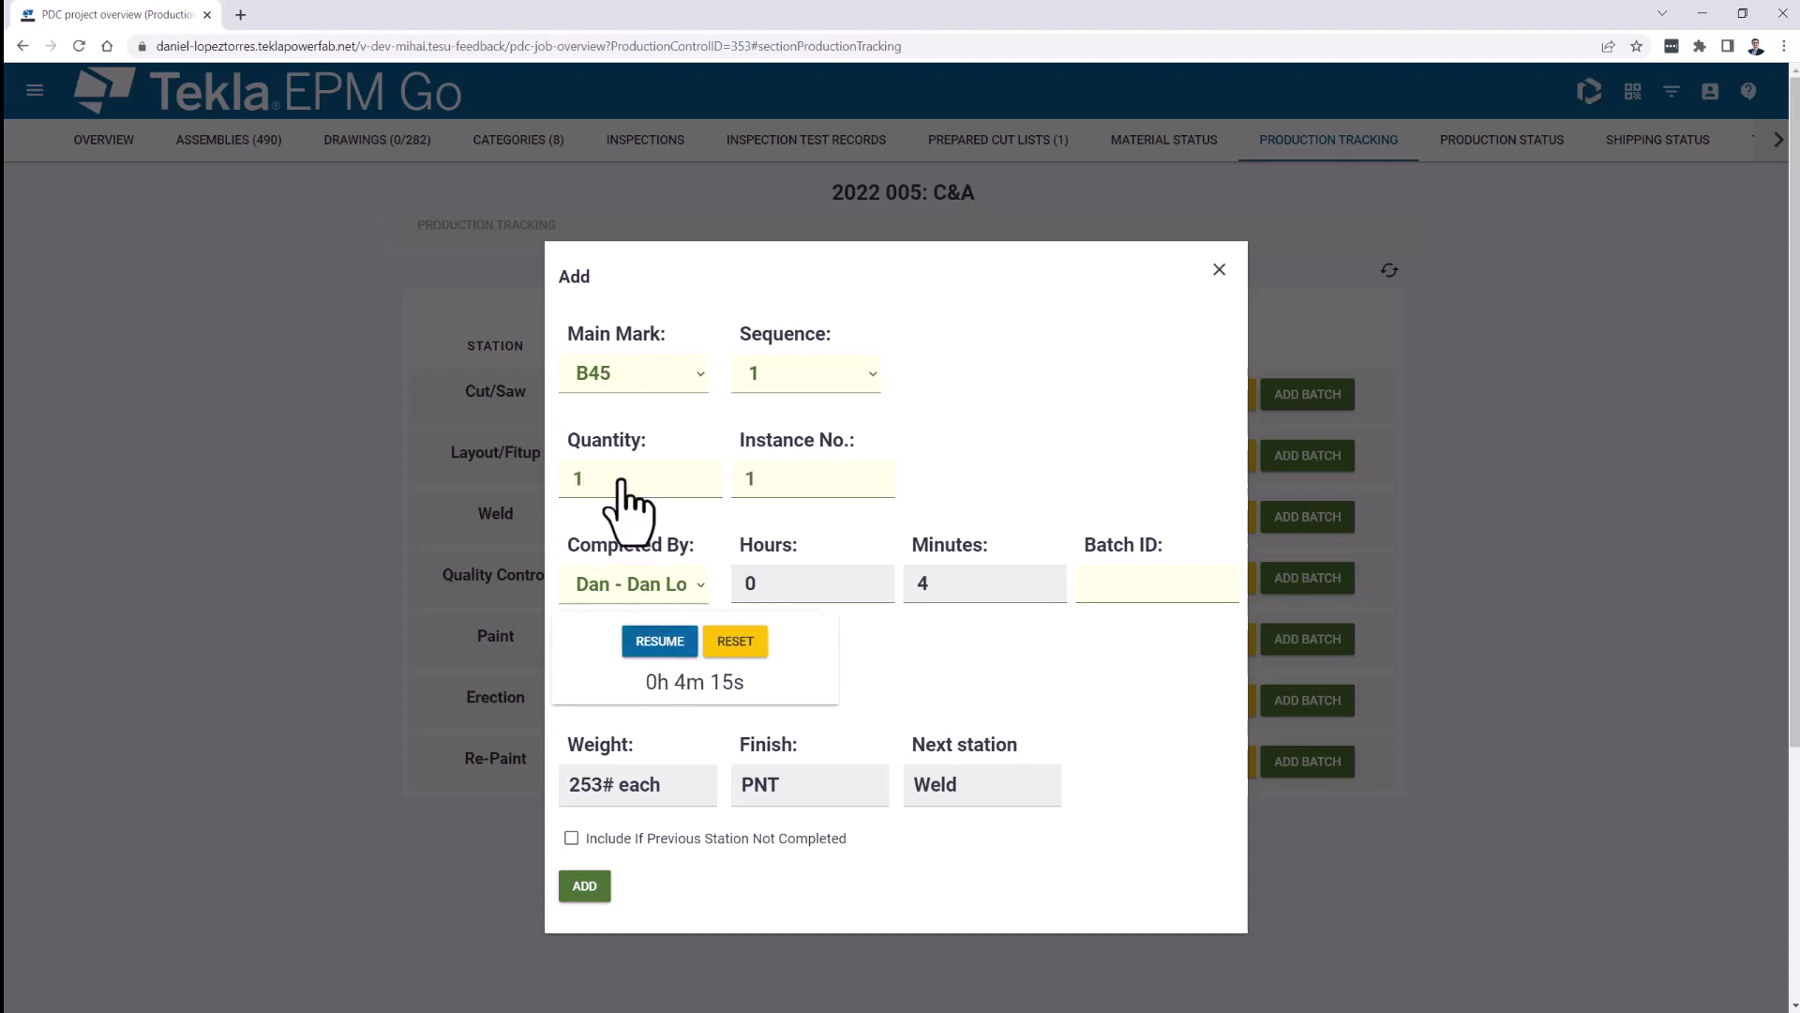
click(585, 888)
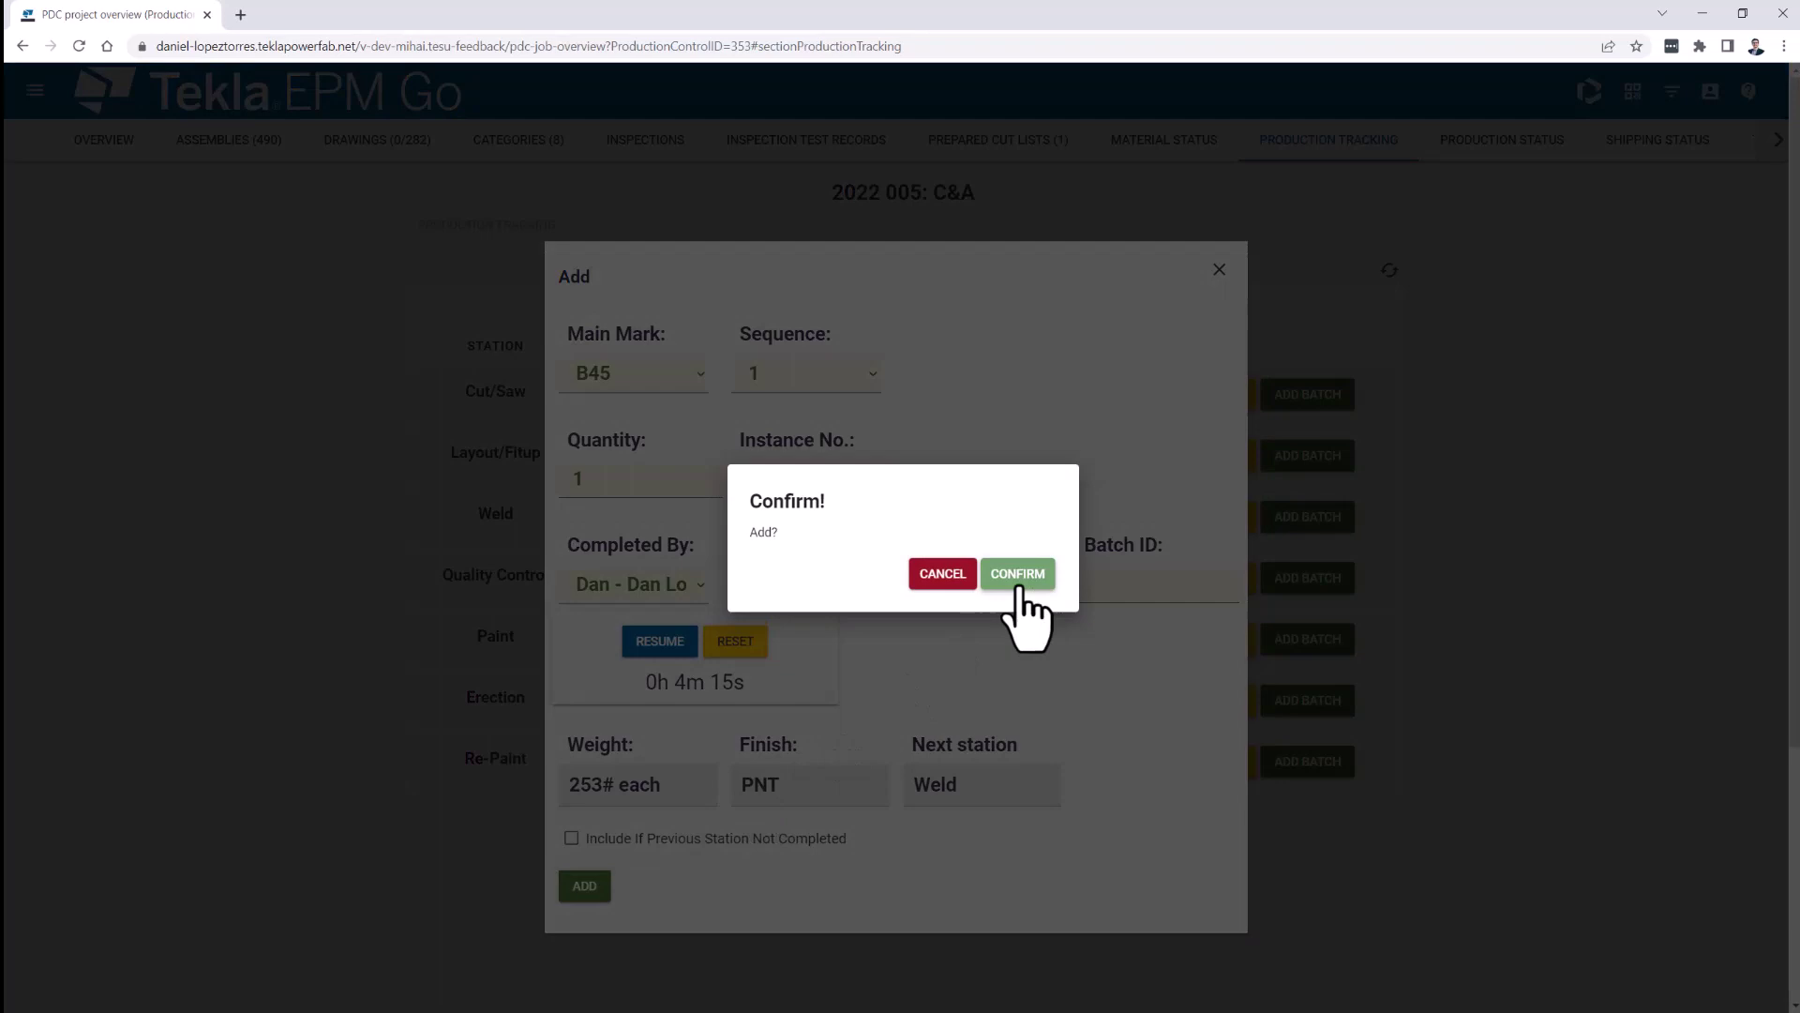
click(1017, 576)
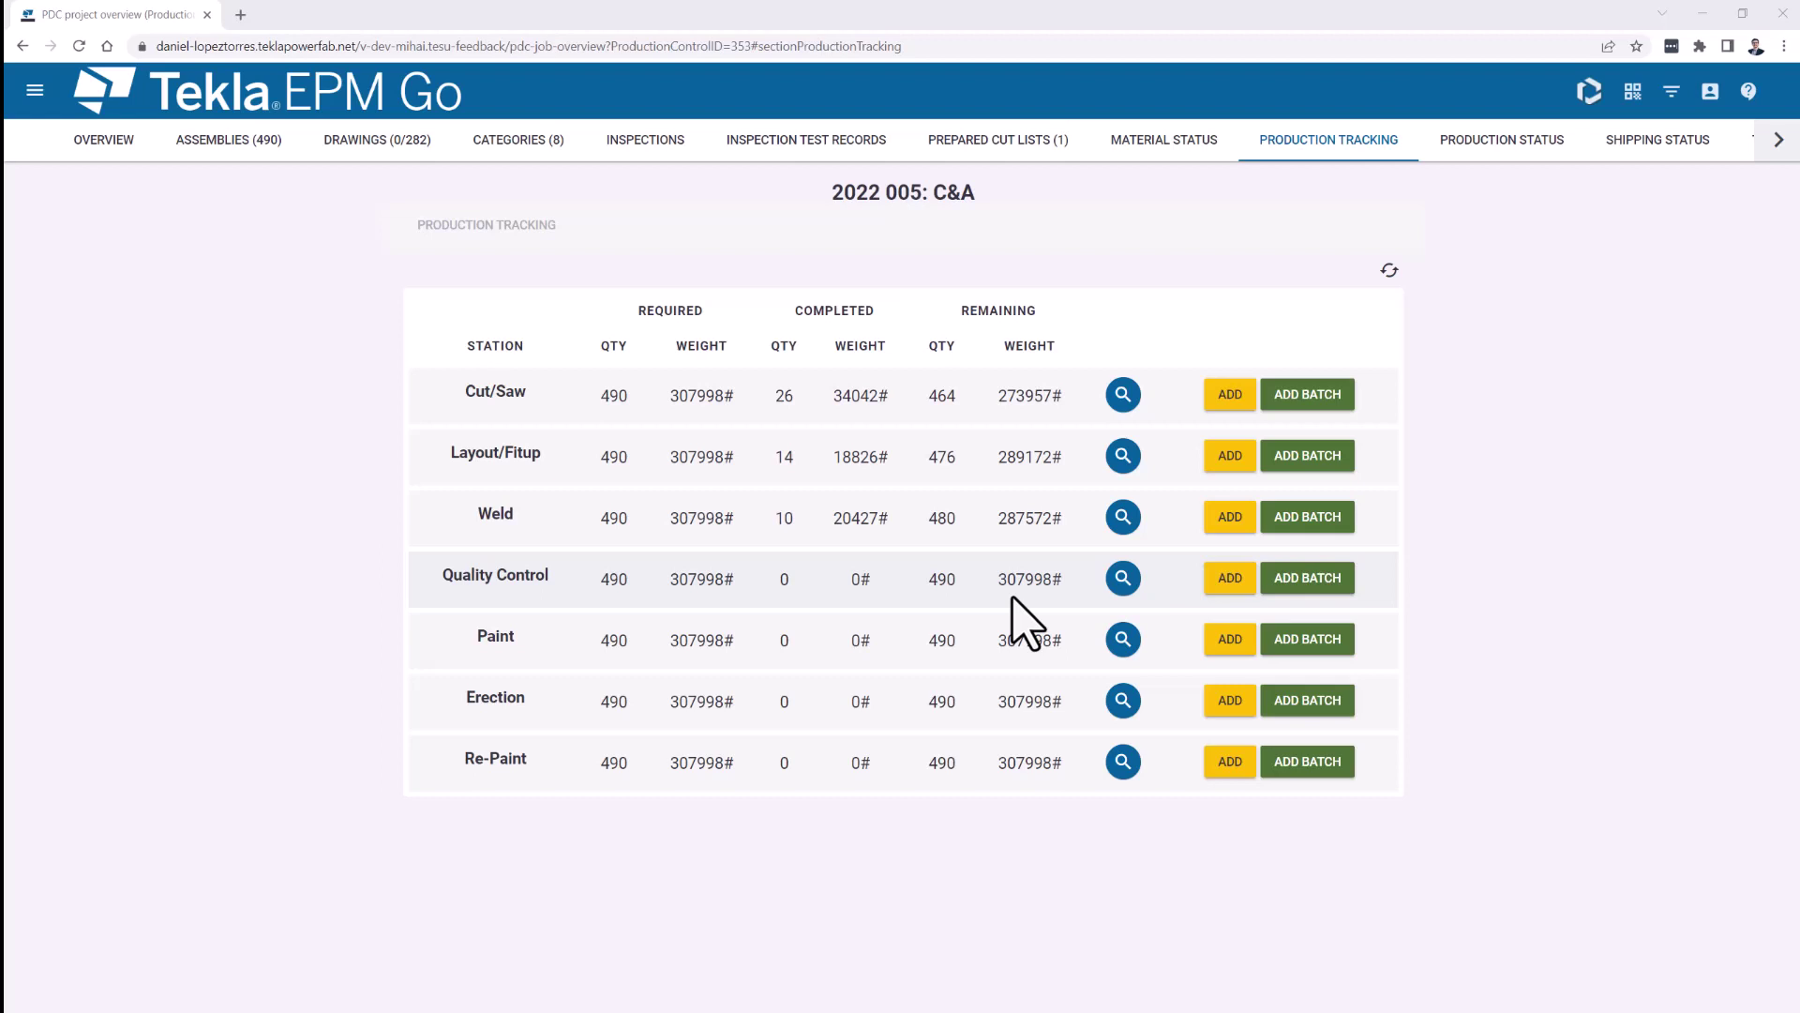
Step: In Layout/Fitup batch part timers, start the timer for part B50 alongside A2, B48 and B58
click(1322, 469)
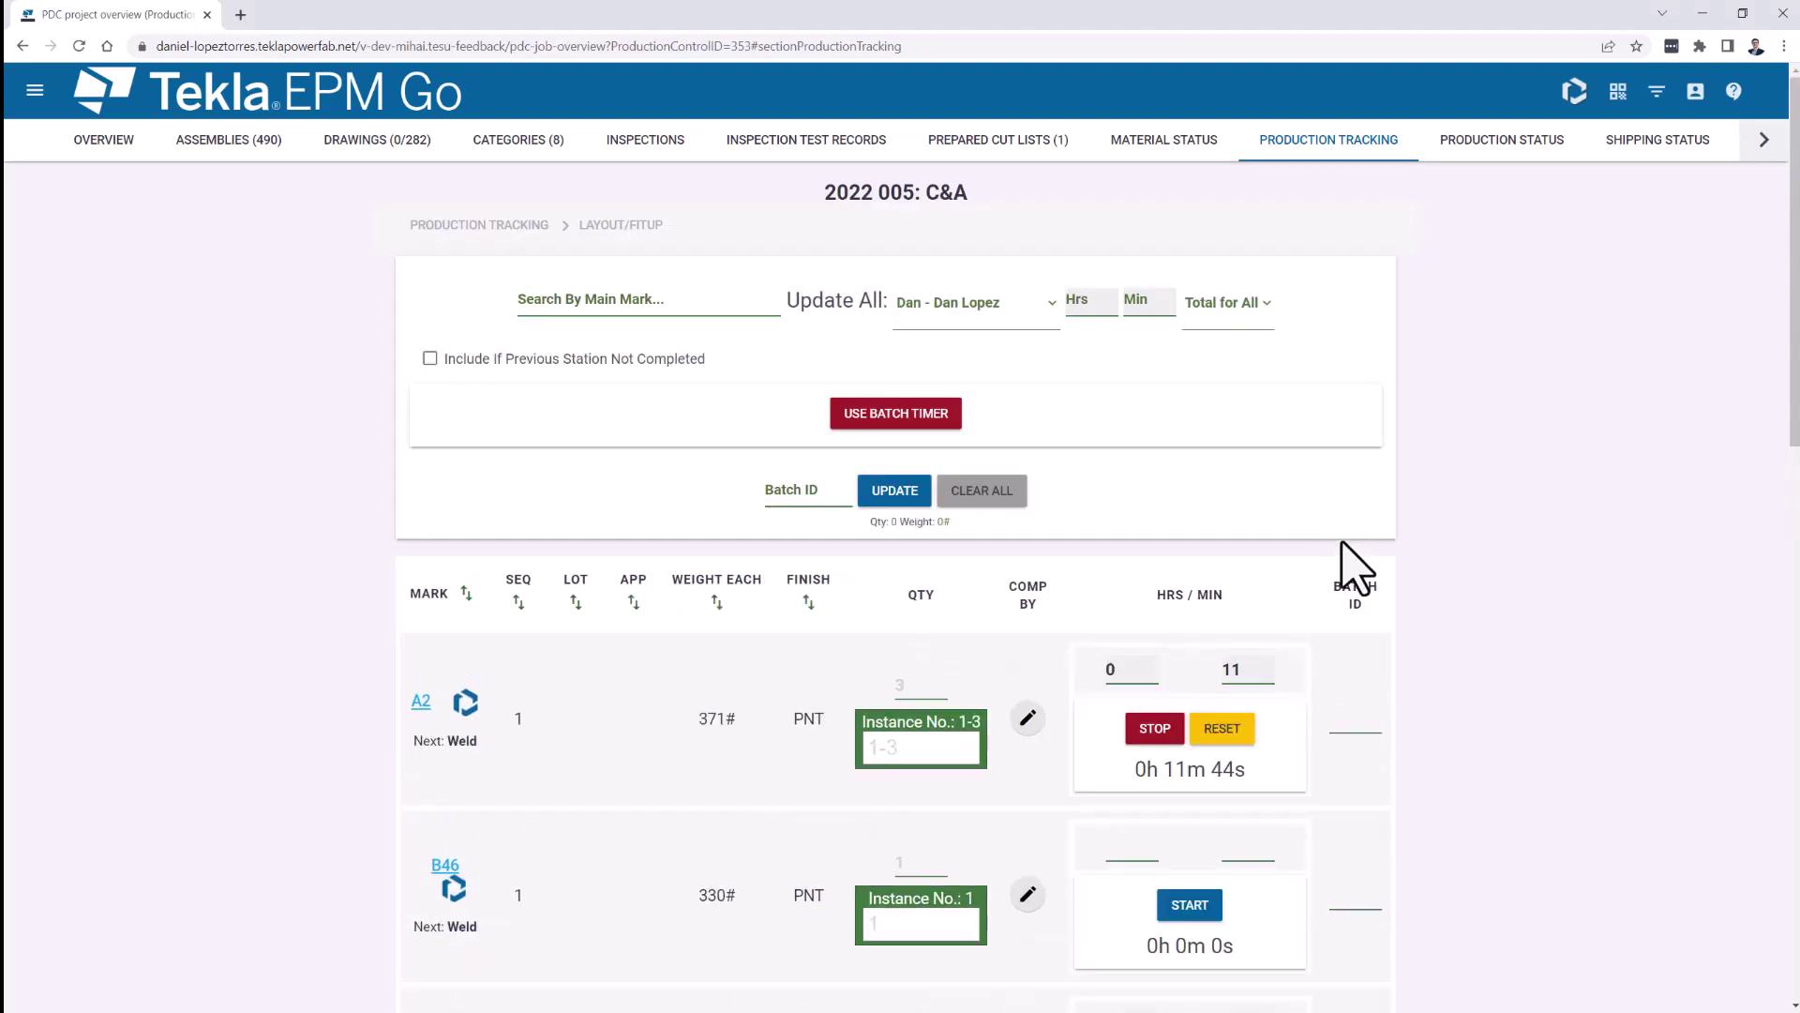
scroll(1388, 718, down, 4)
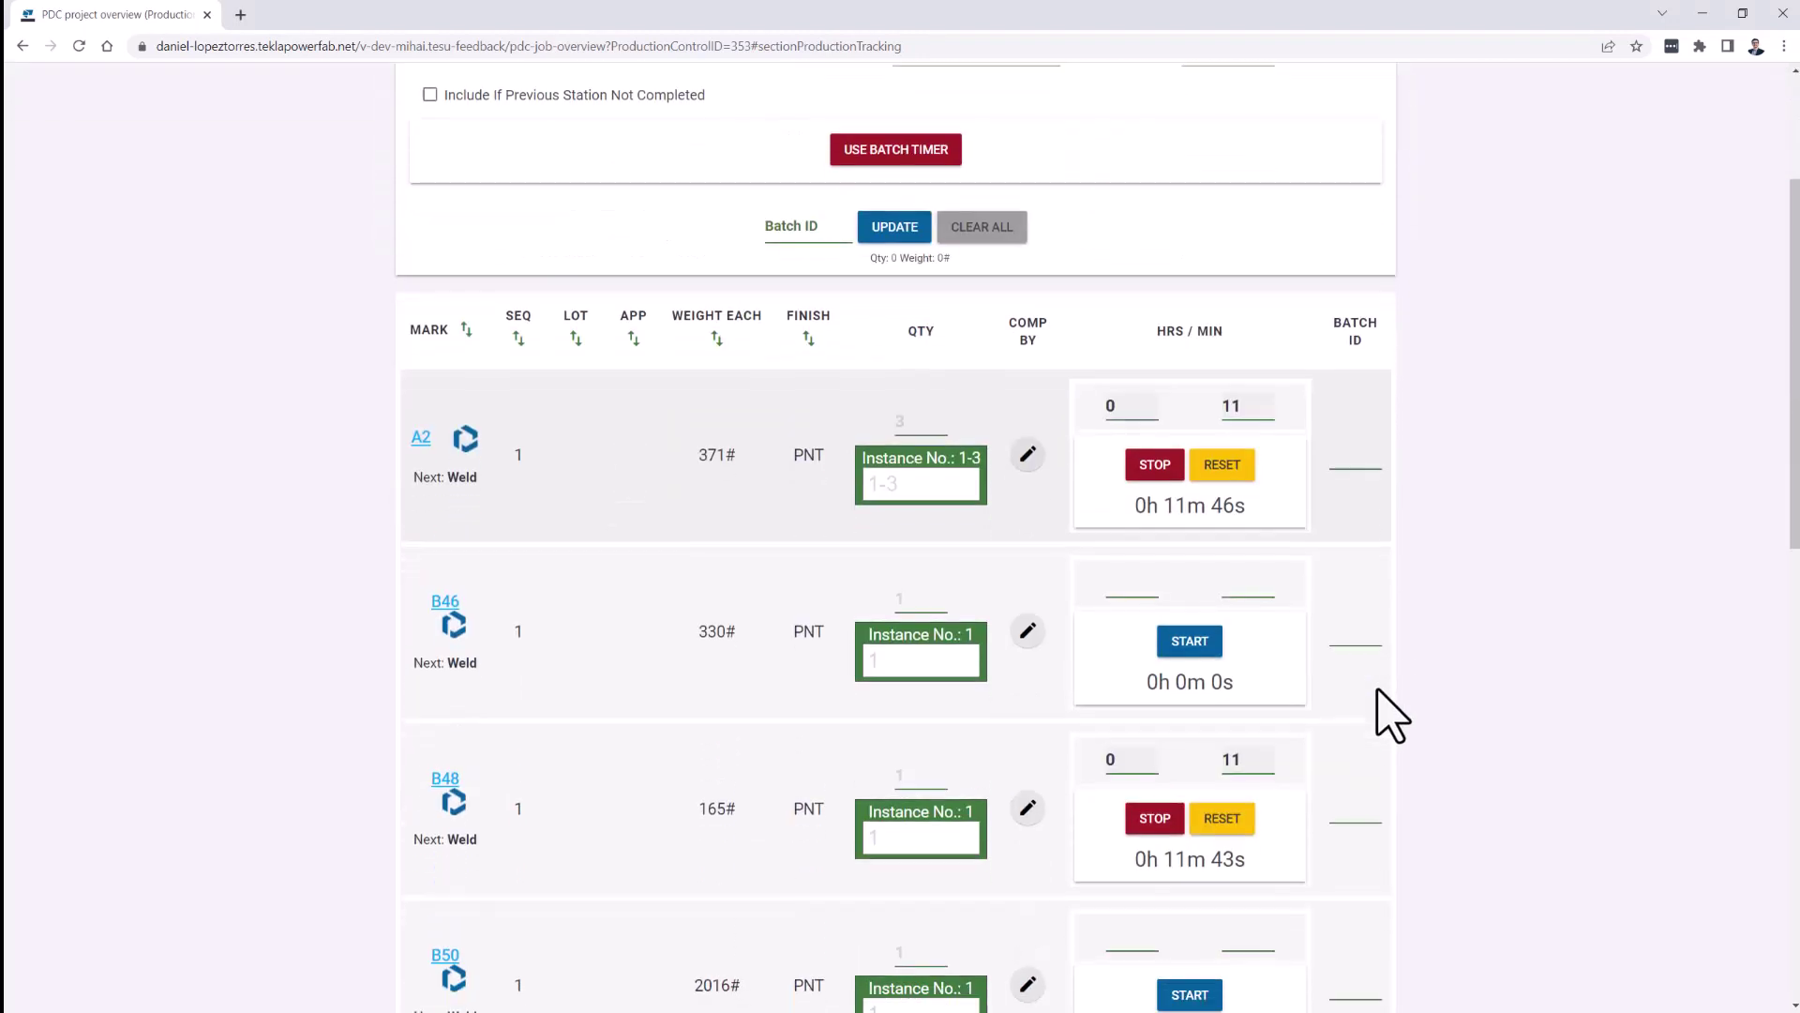
scroll(1373, 722, down, 3)
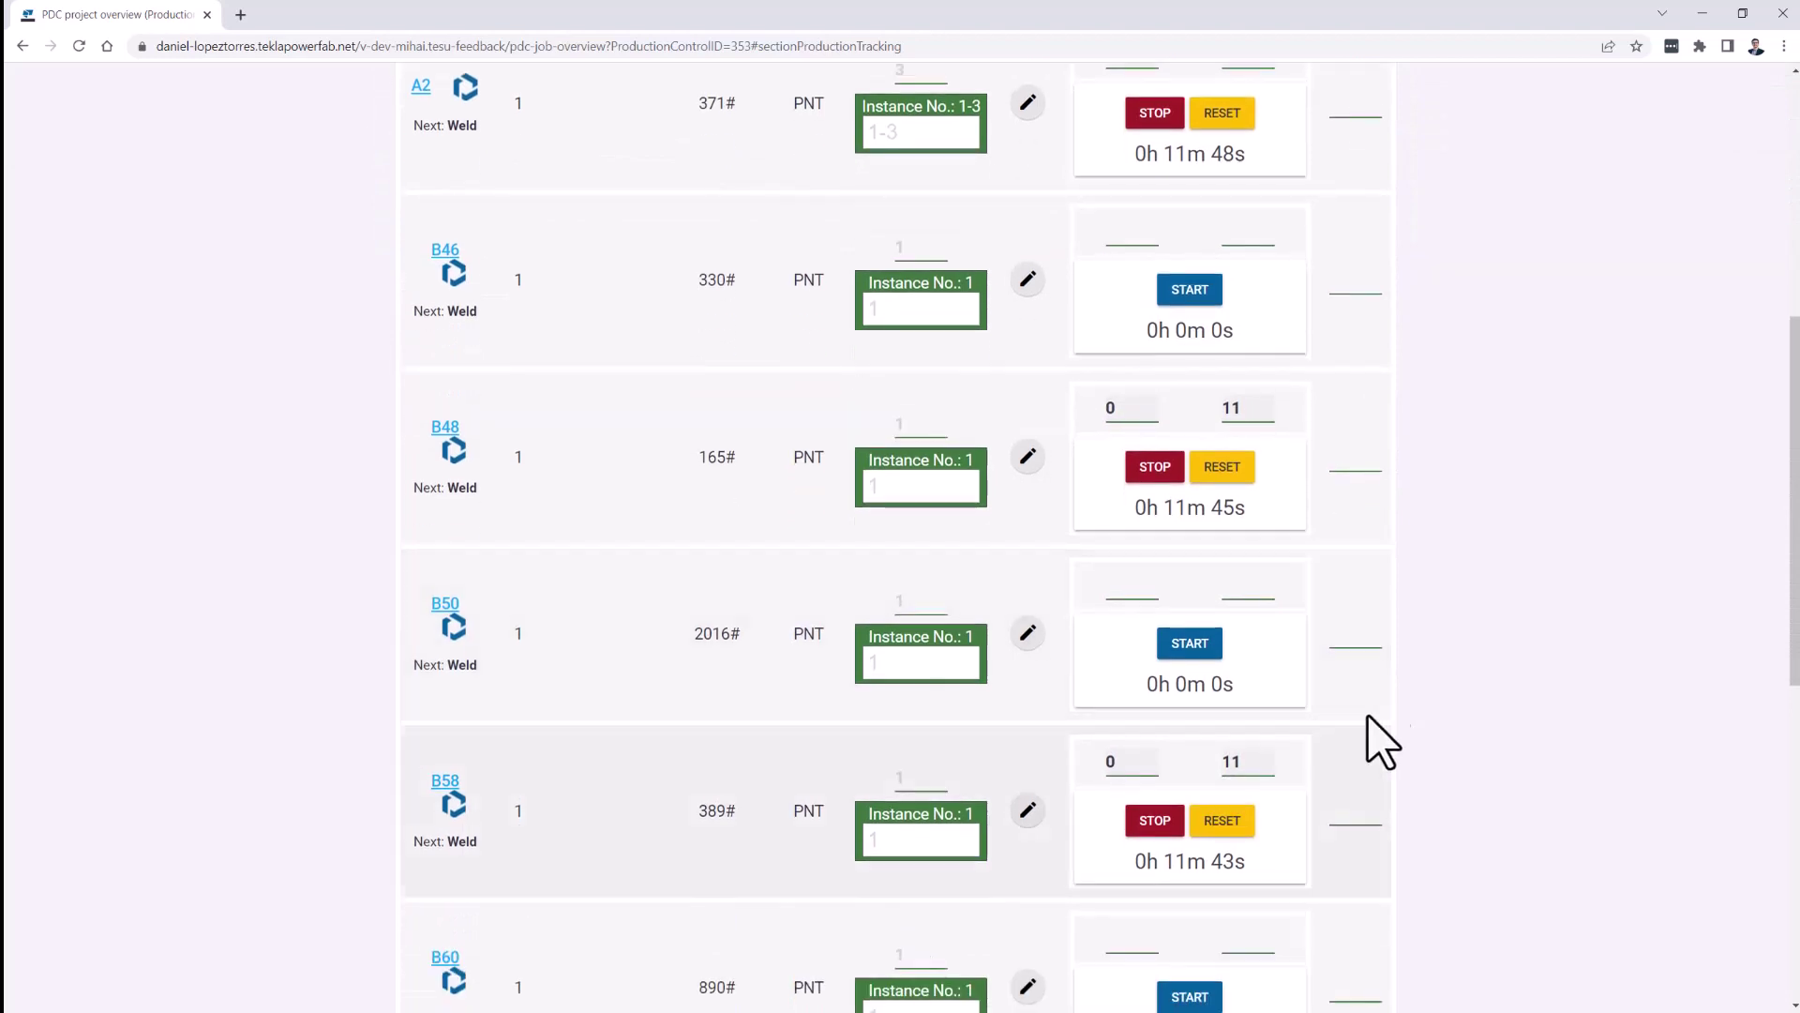
scroll(1360, 805, up, 2)
scroll(1360, 806, up, 3)
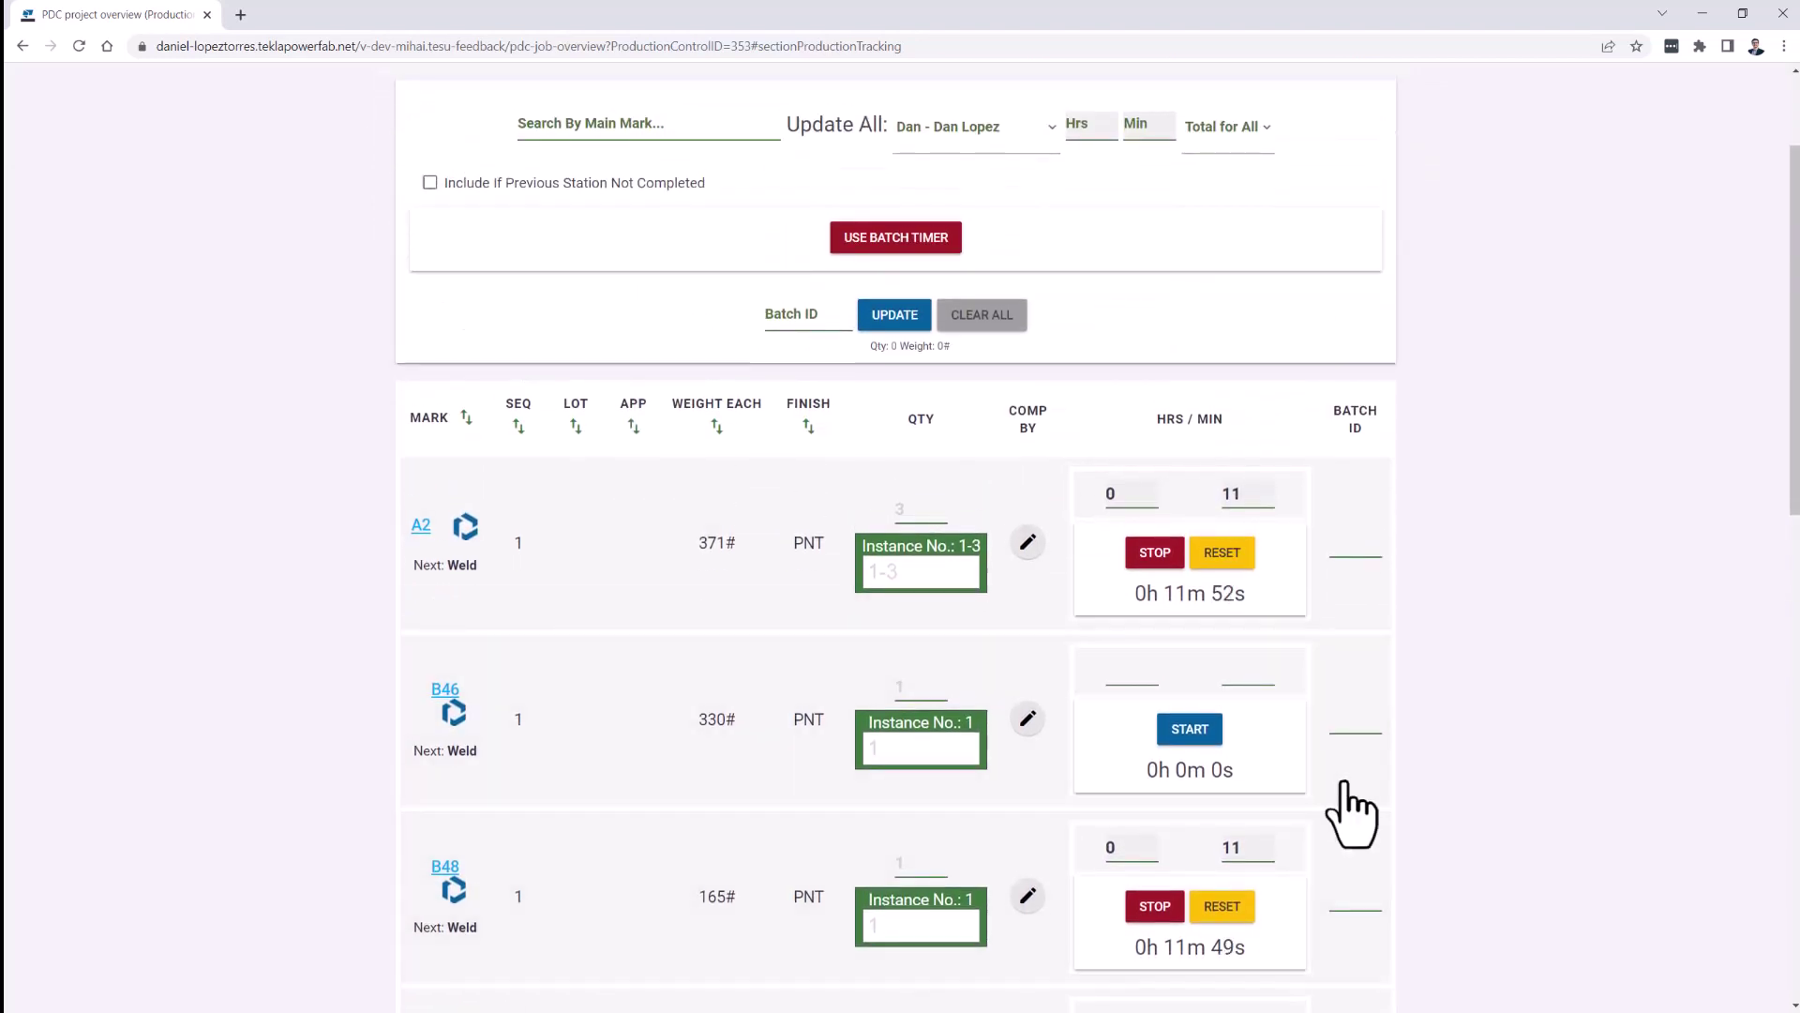
scroll(1308, 704, down, 1)
scroll(1306, 696, down, 1)
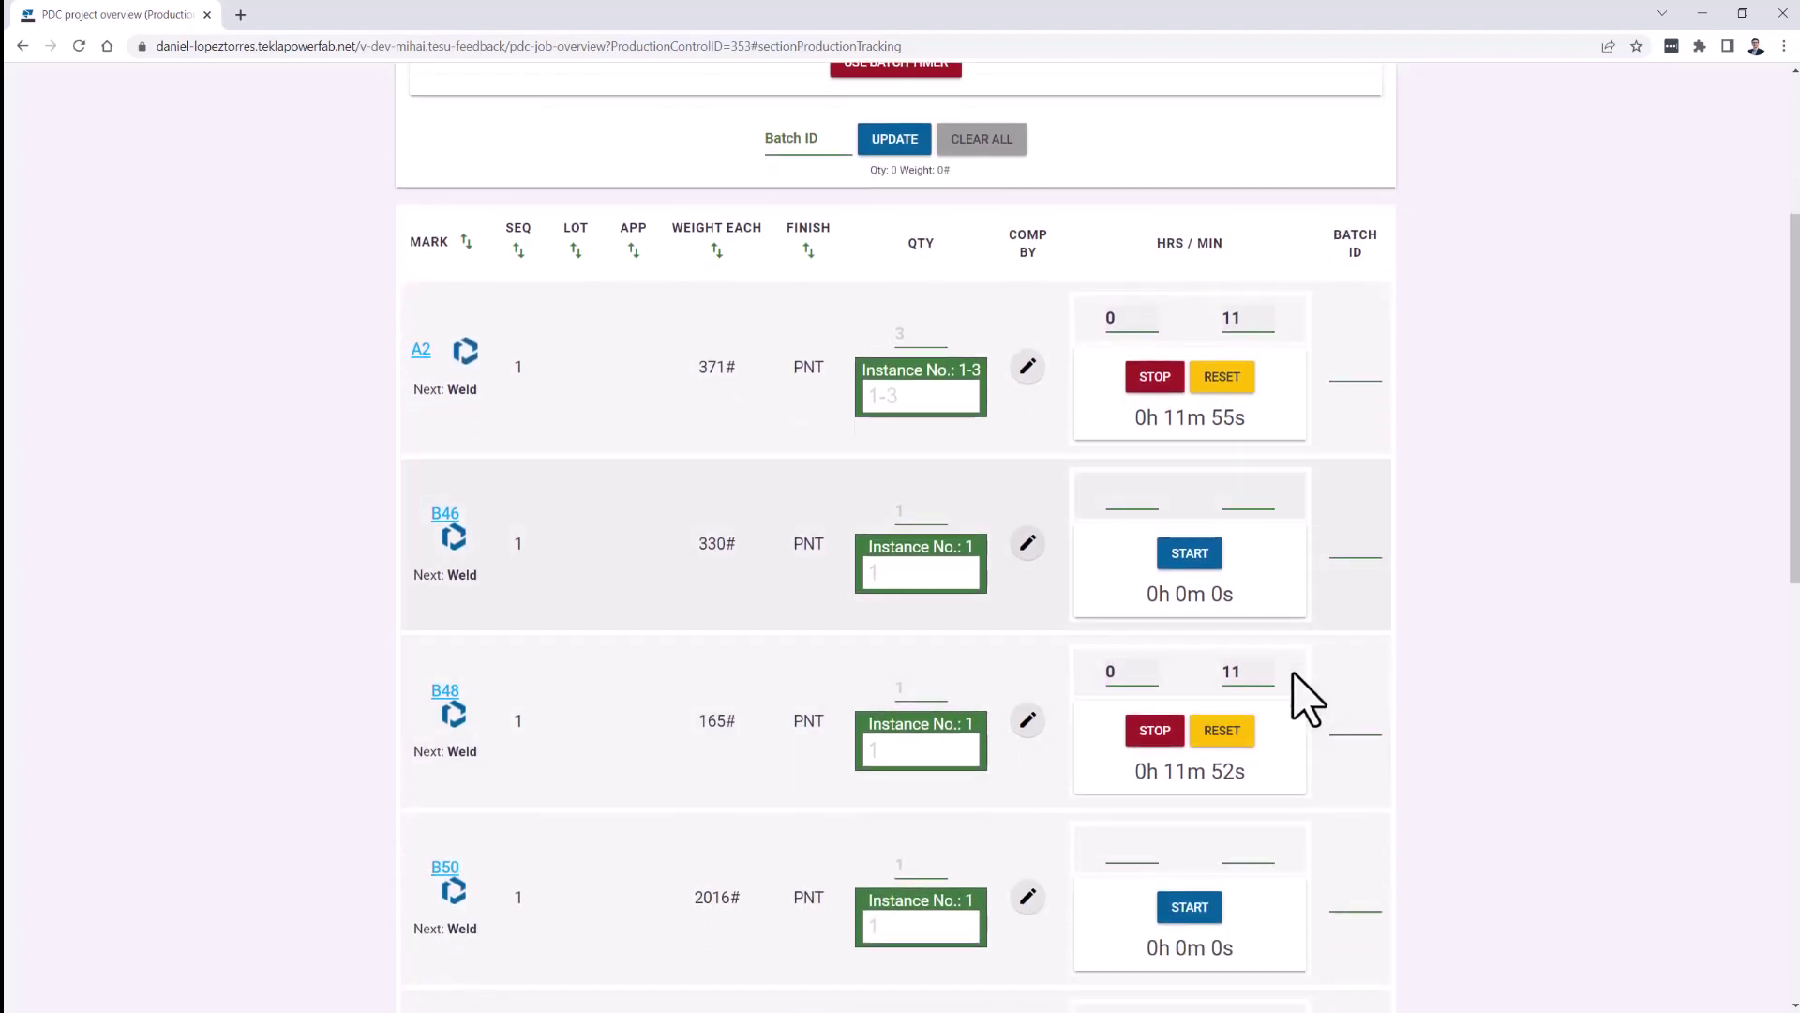
scroll(1298, 694, down, 1)
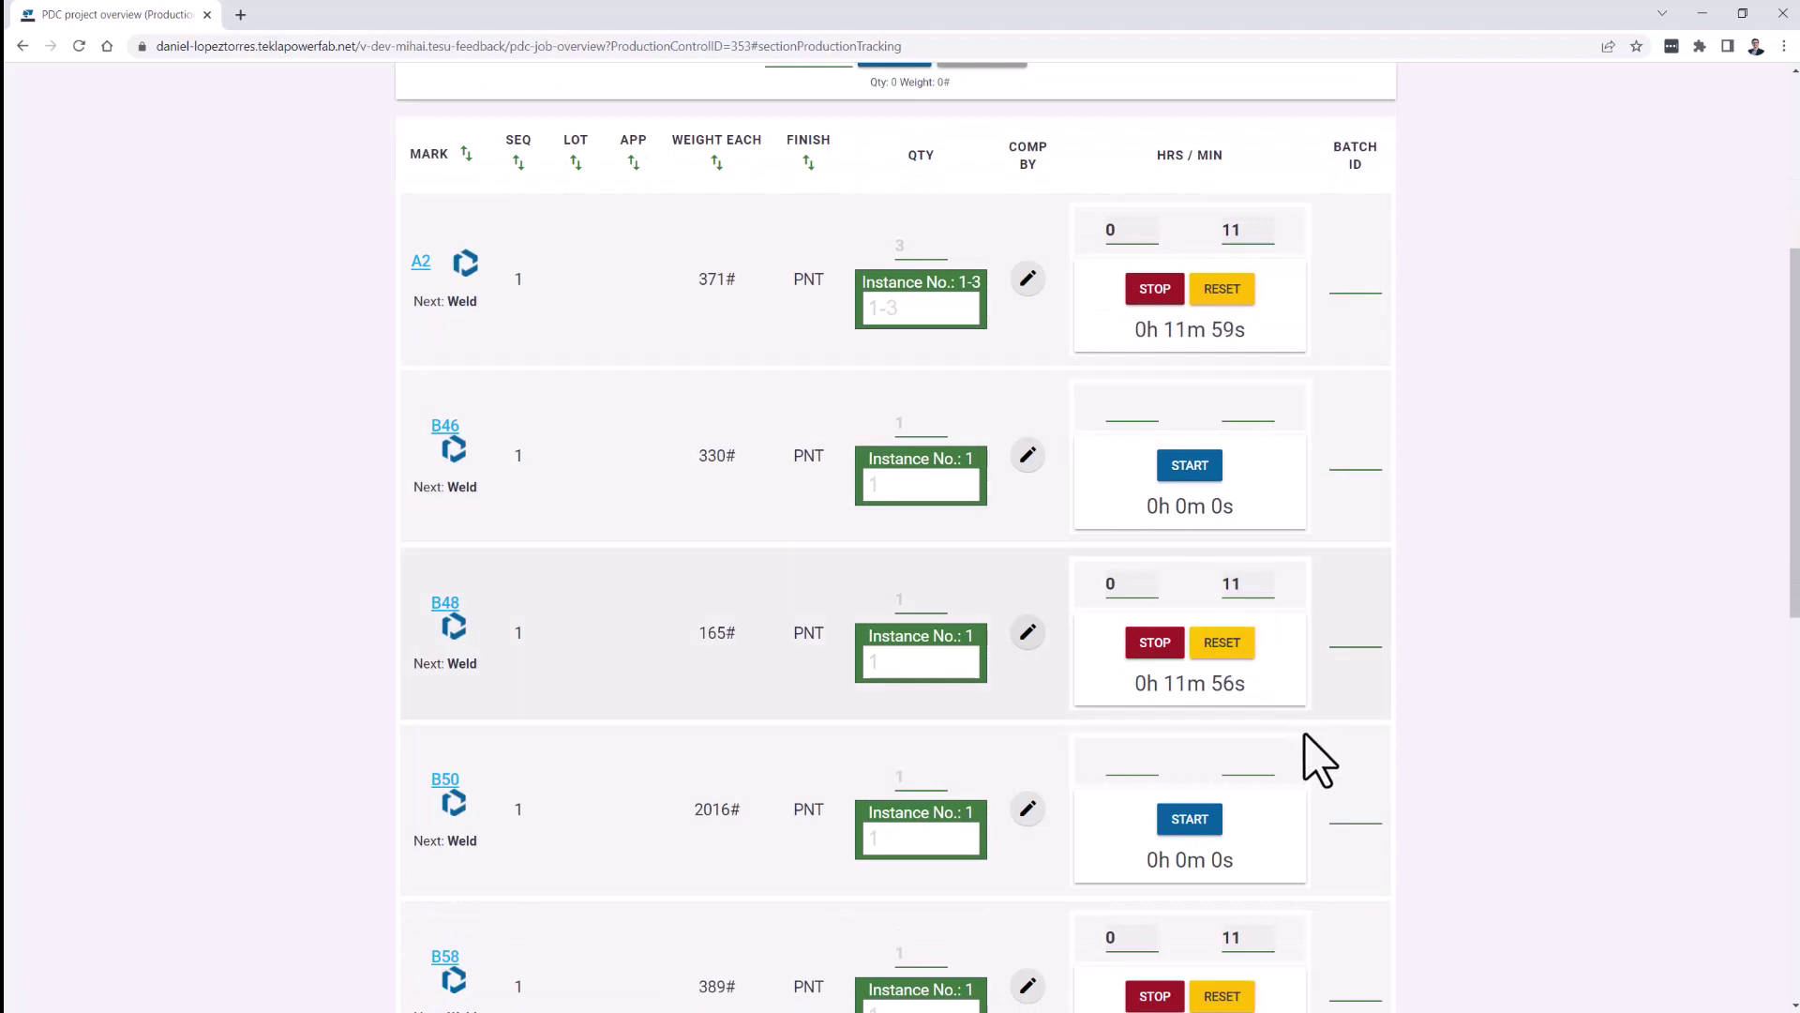
scroll(1308, 755, down, 2)
scroll(1326, 799, down, 1)
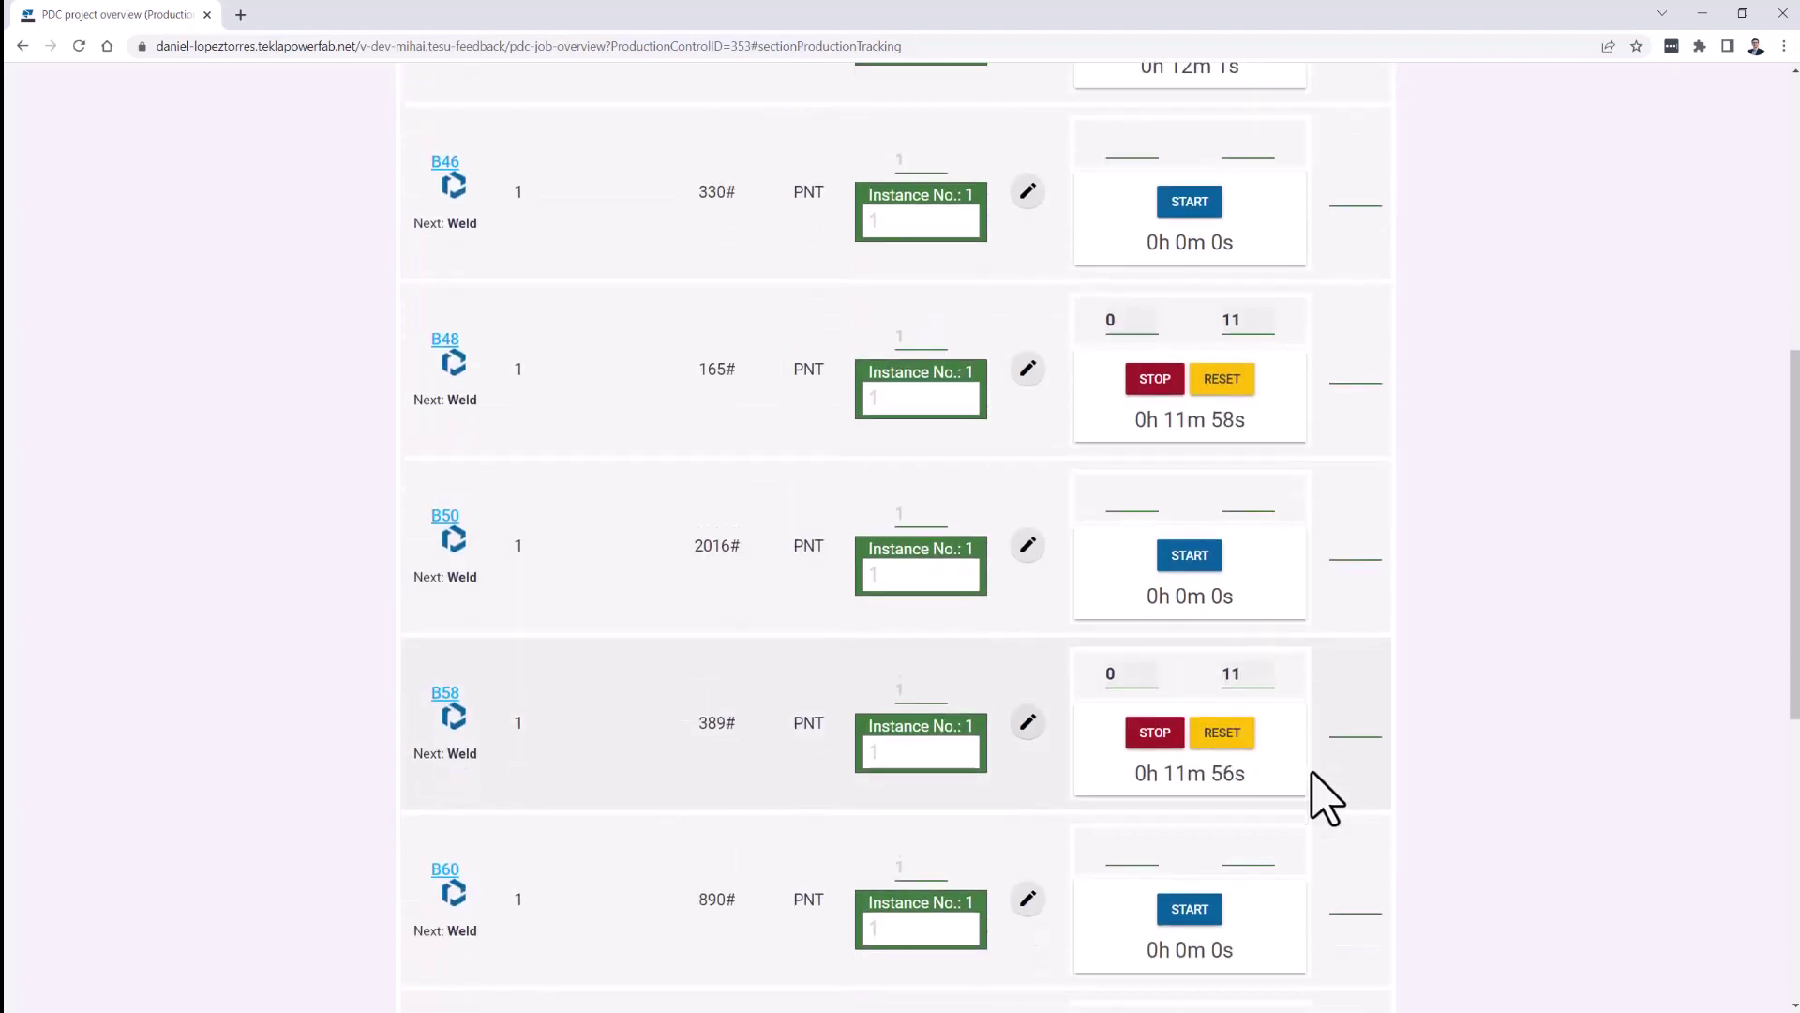
click(1188, 560)
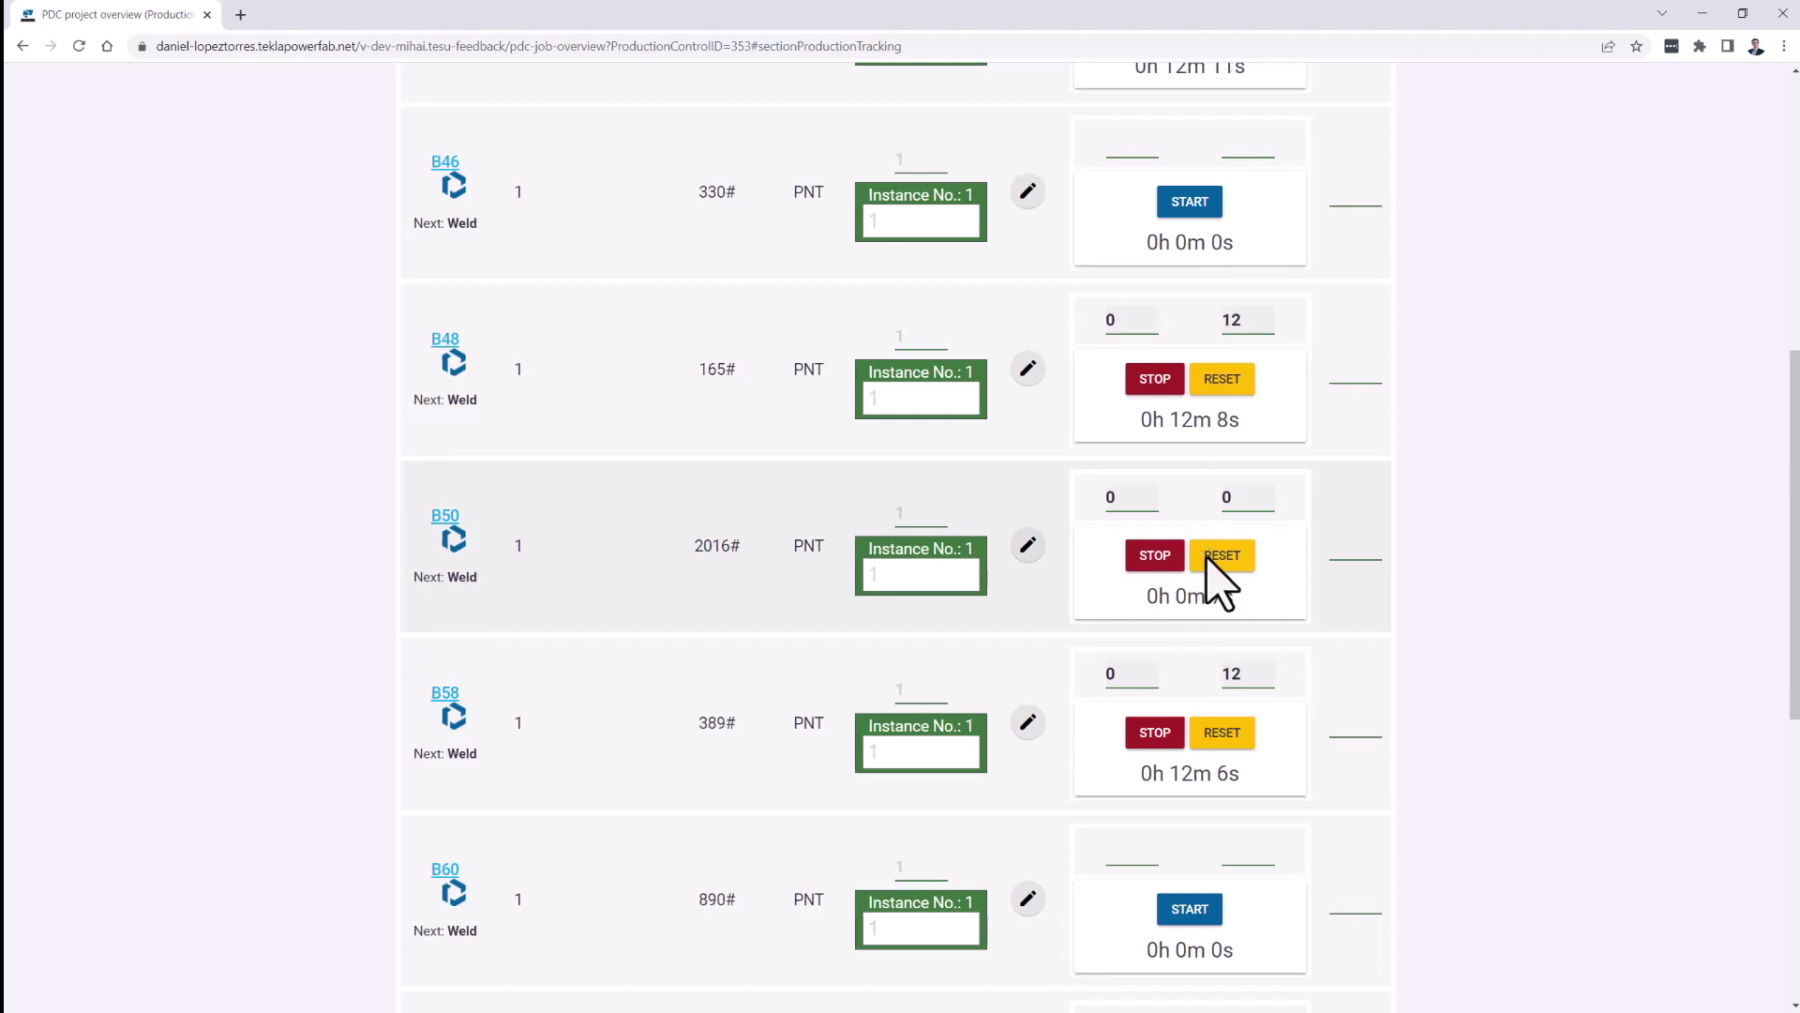
scroll(1210, 561, up, 2)
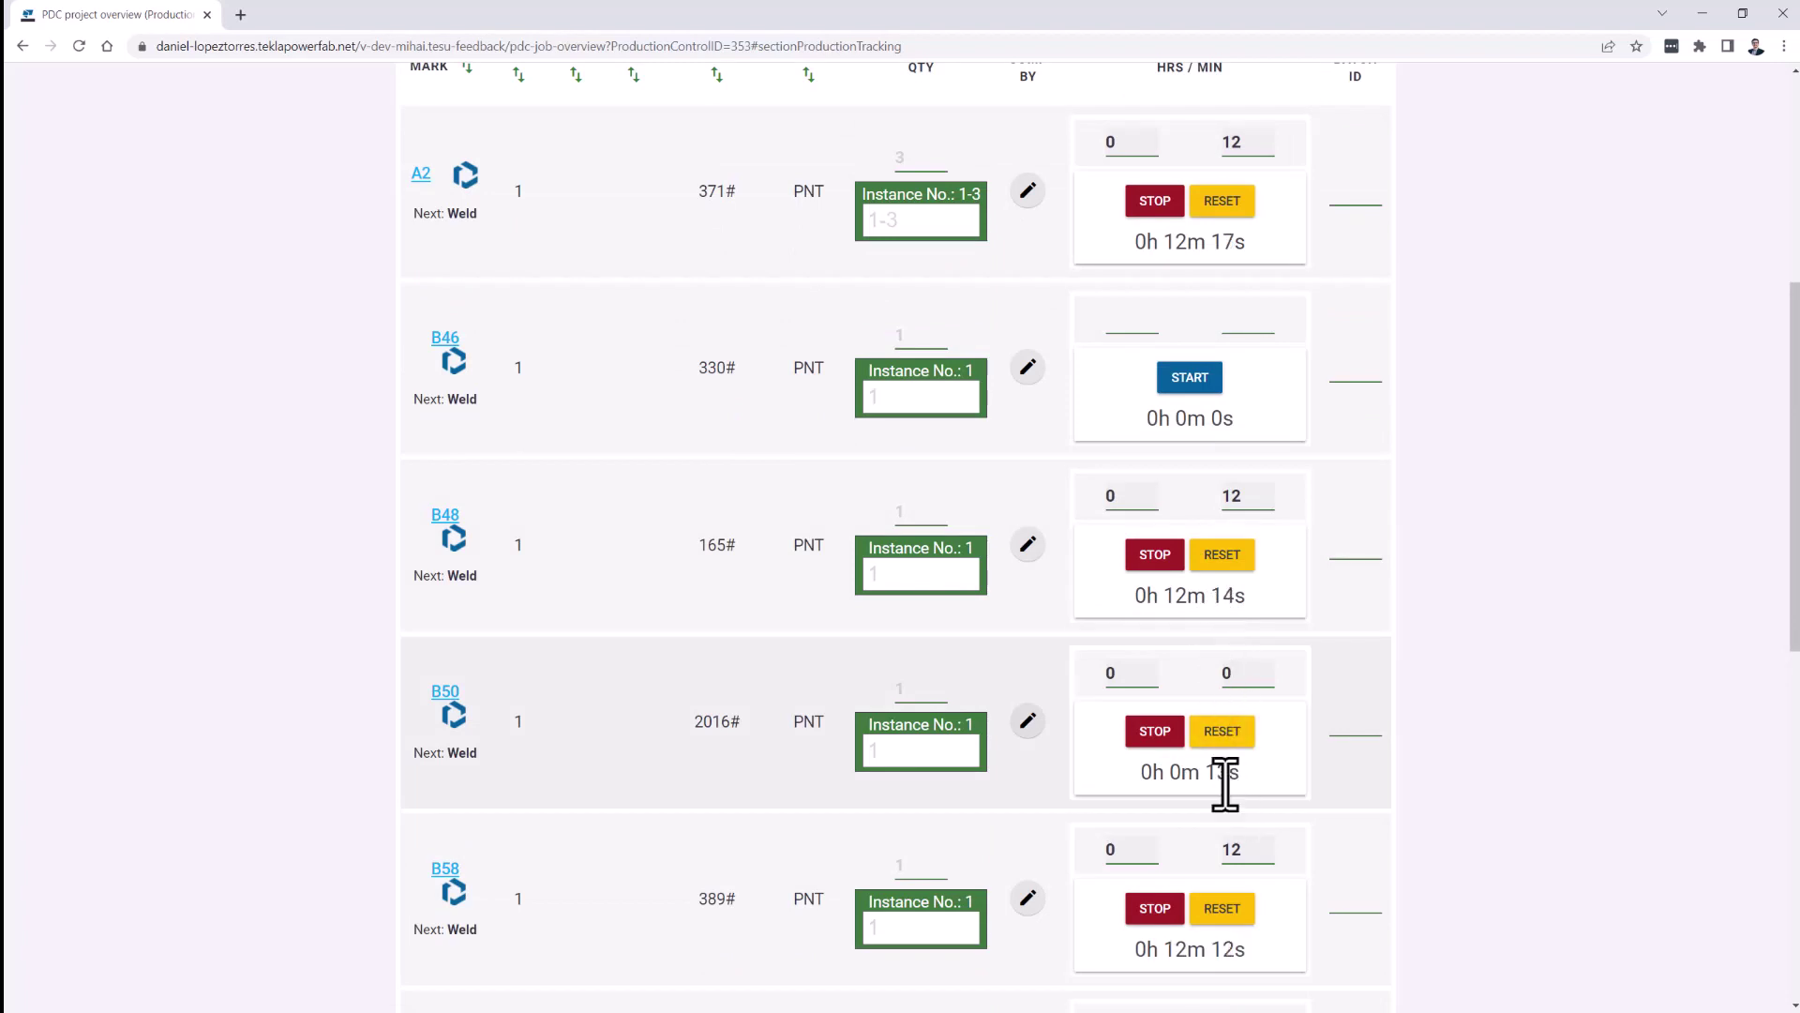
scroll(1226, 783, up, 2)
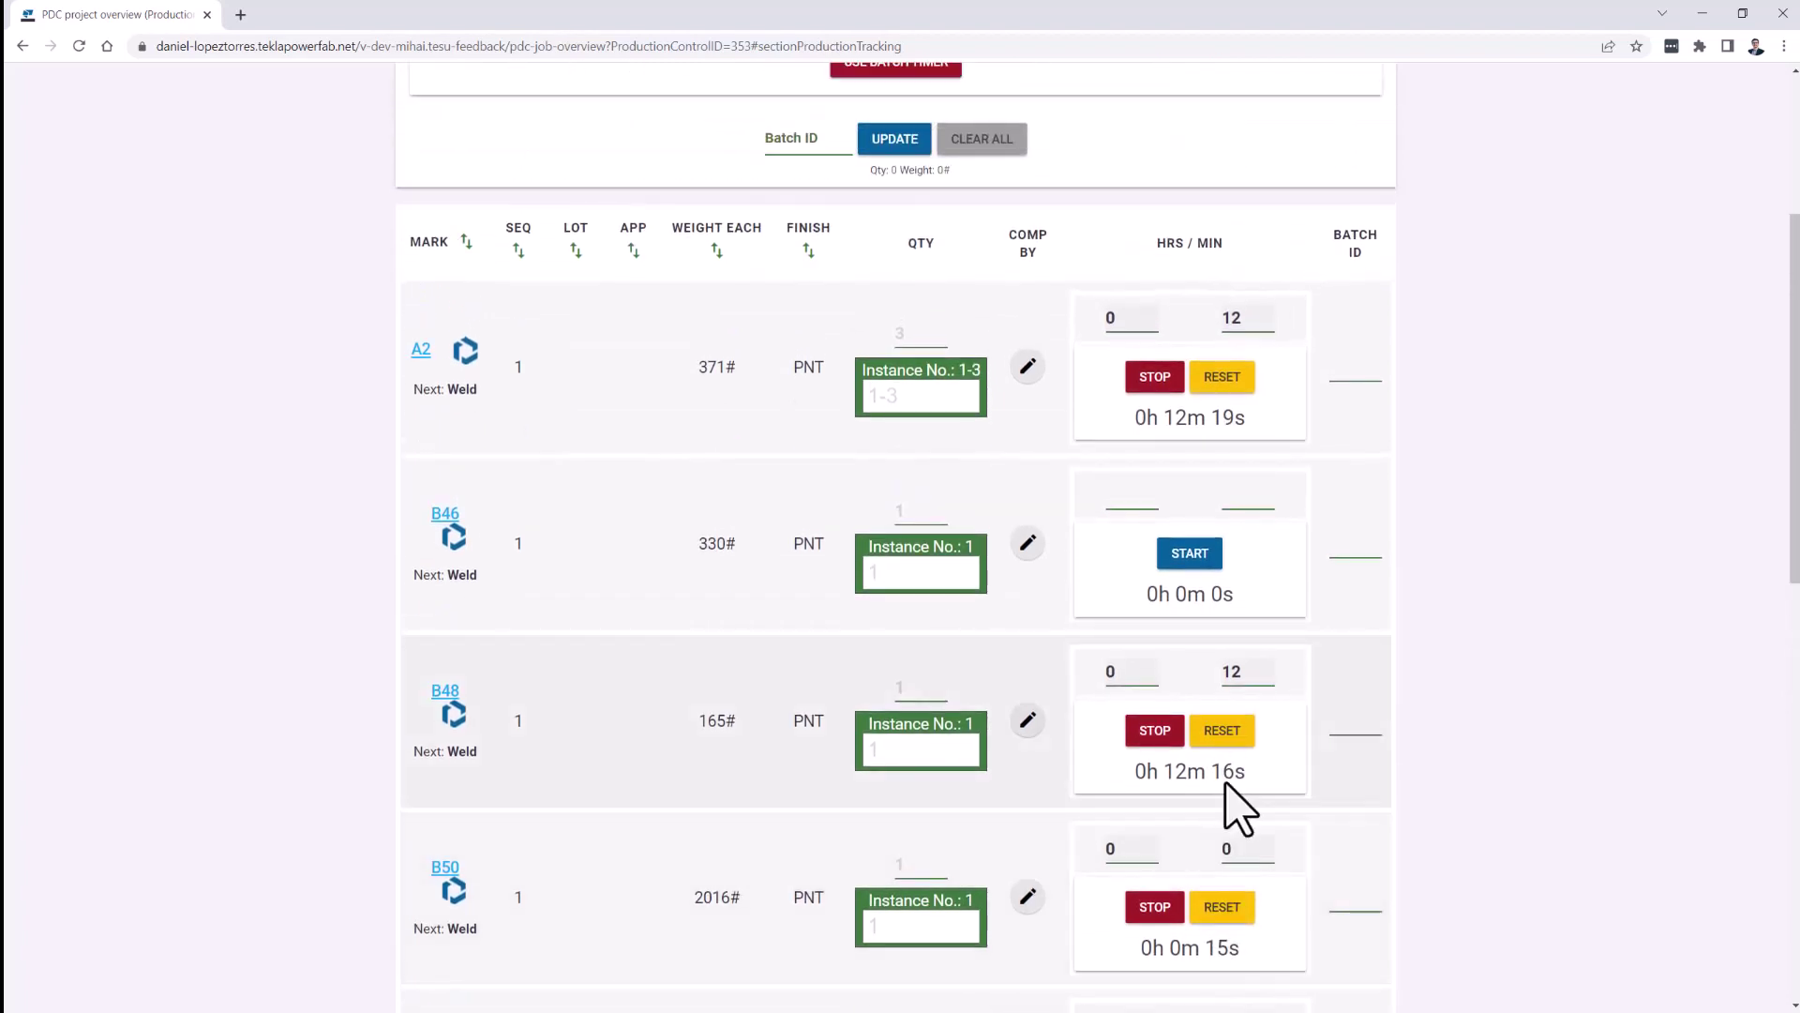
scroll(1226, 784, up, 1)
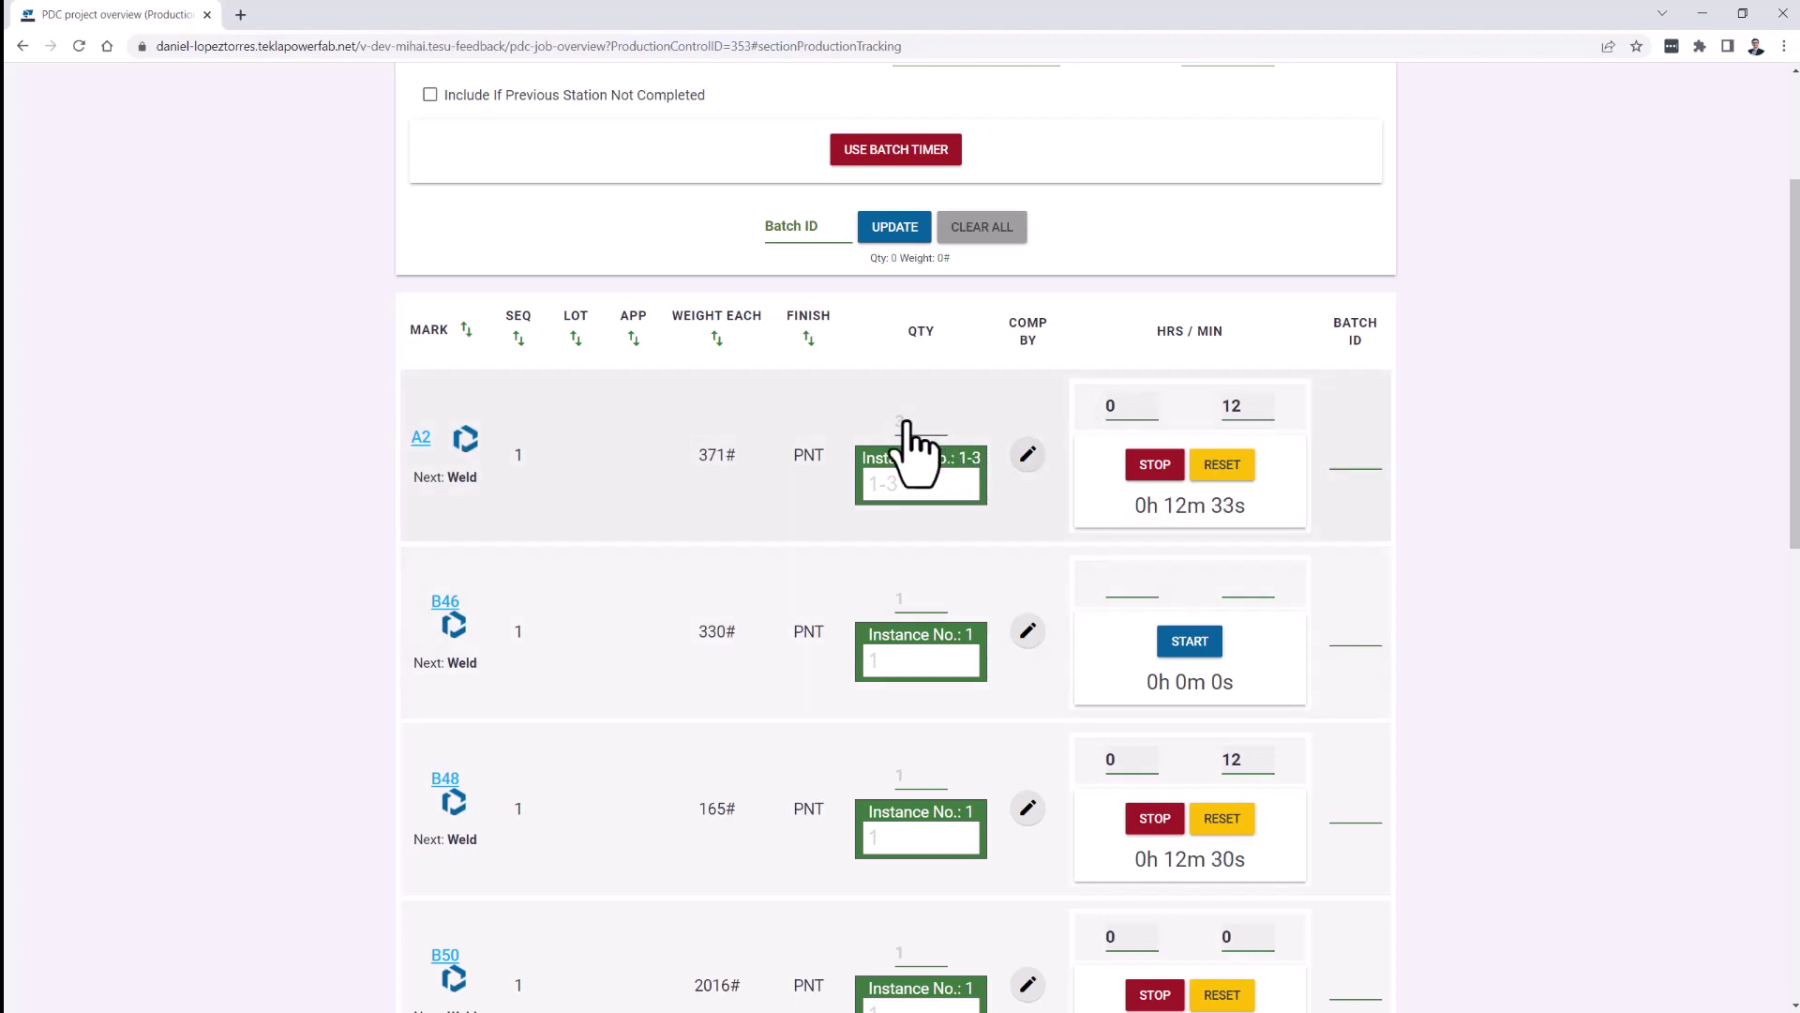
Step: Update part A2 as completed for quantity 2 with 12 minutes
click(989, 453)
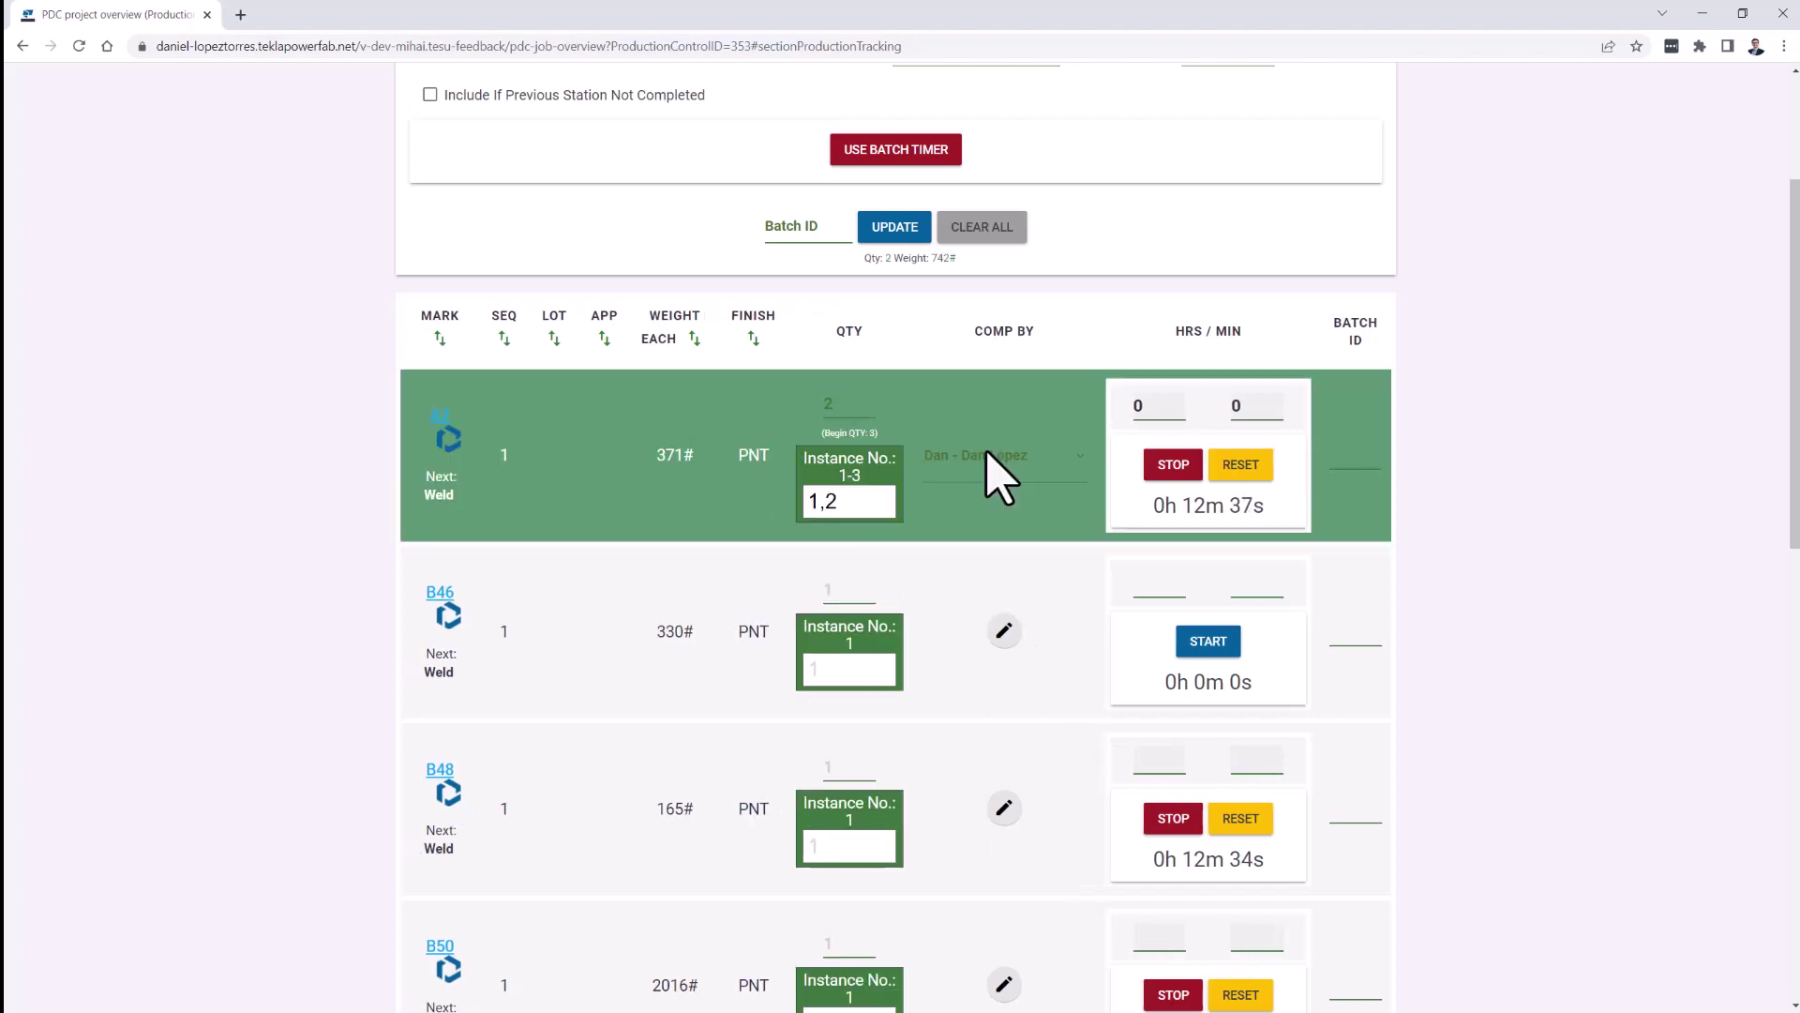
double_click(1247, 405)
key(BackSpace)
click(895, 227)
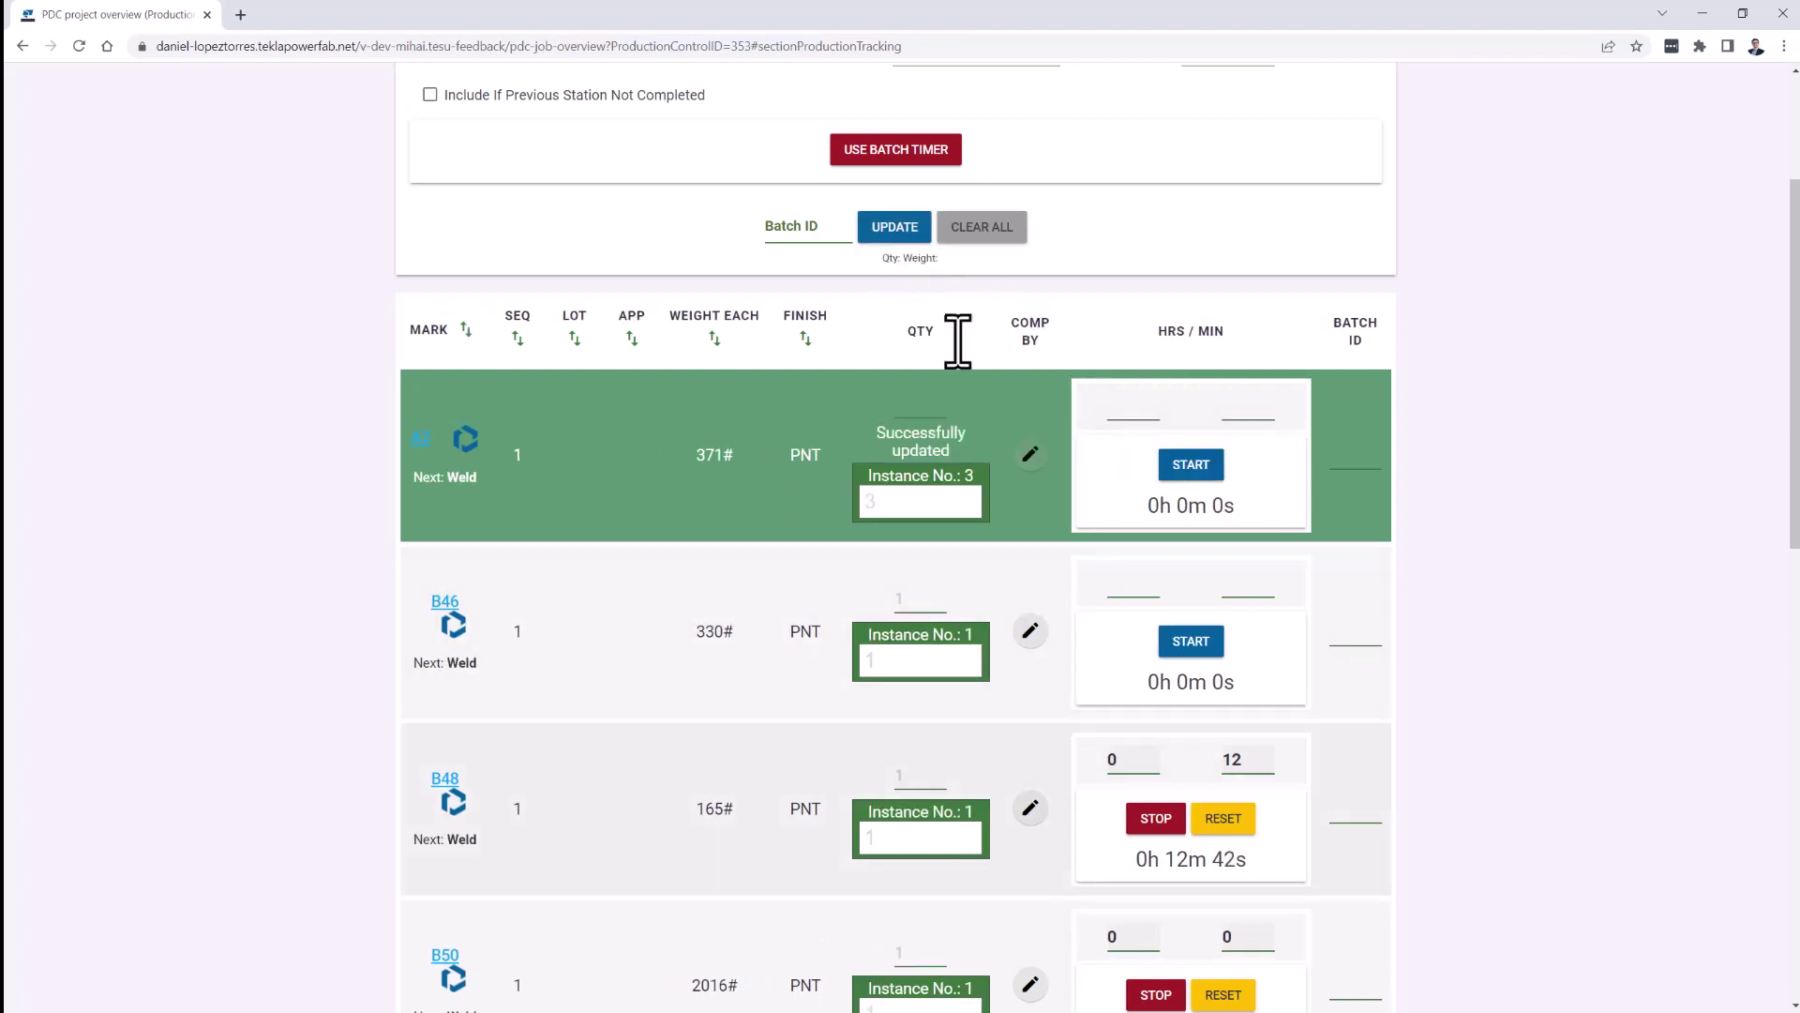
Step: Pause part B48's timer near 12m 56s and resume it
scroll(1278, 868, down, 1)
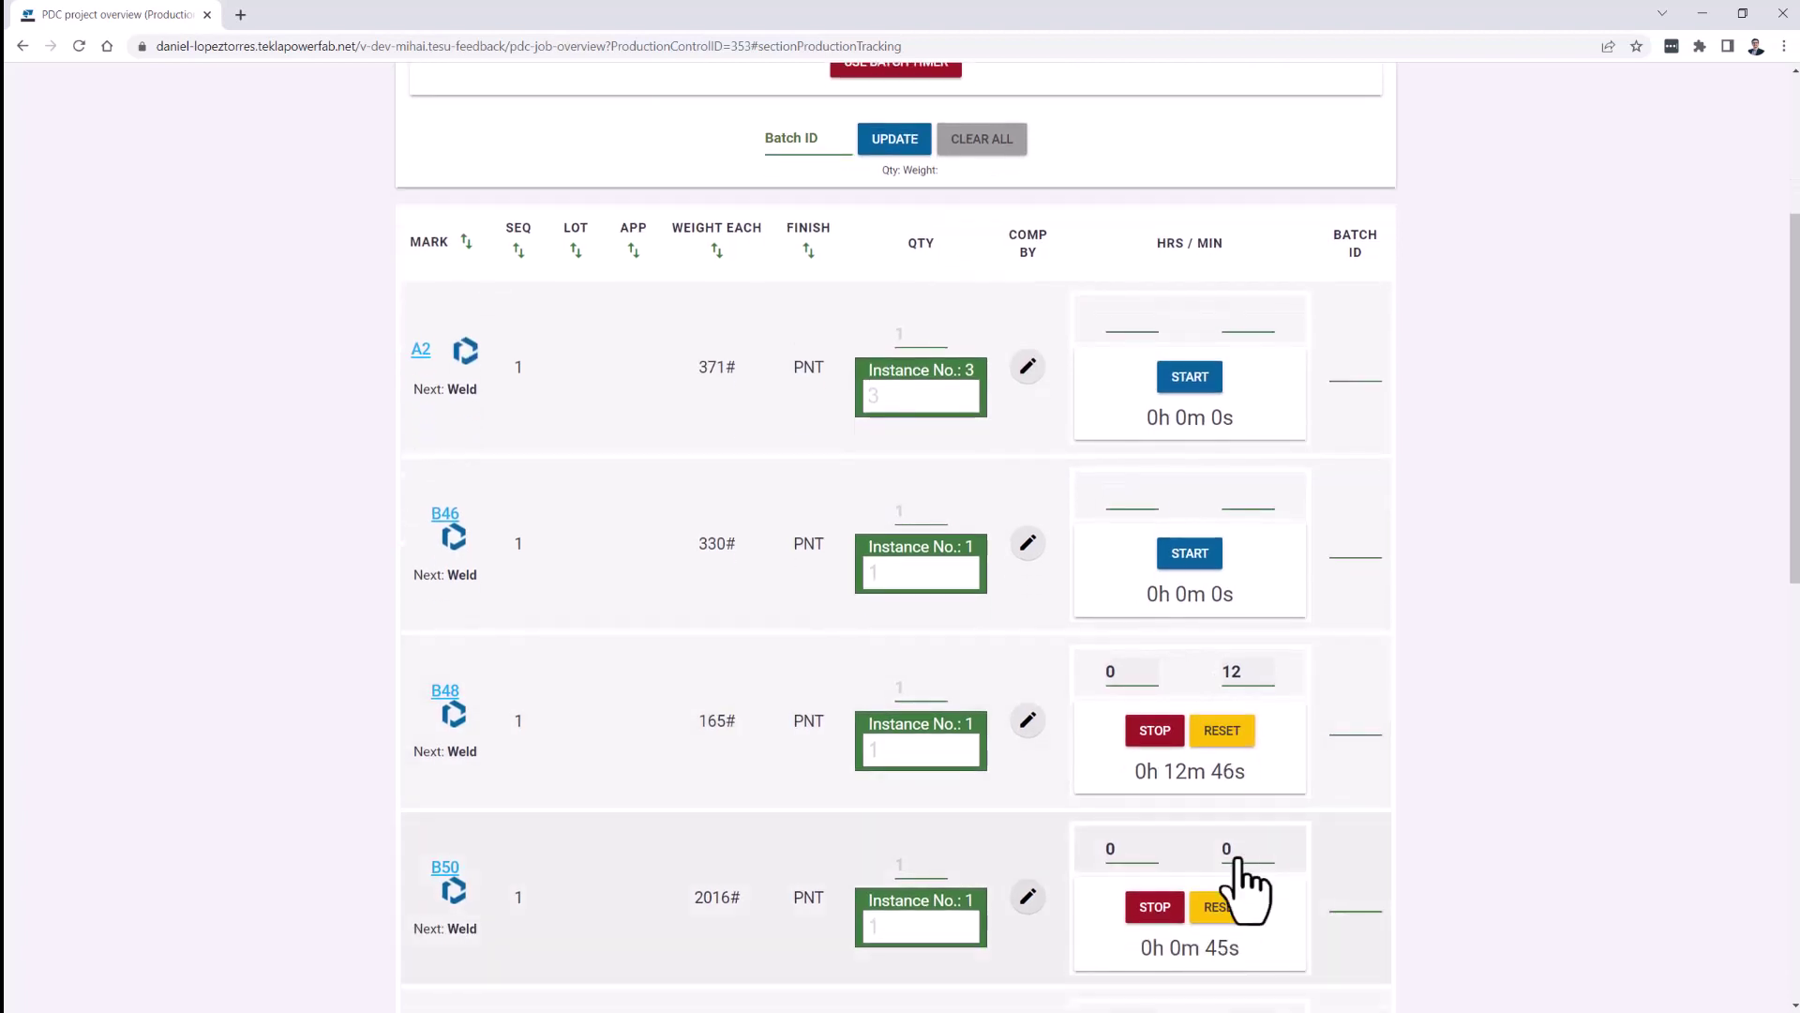
scroll(1237, 860, down, 1)
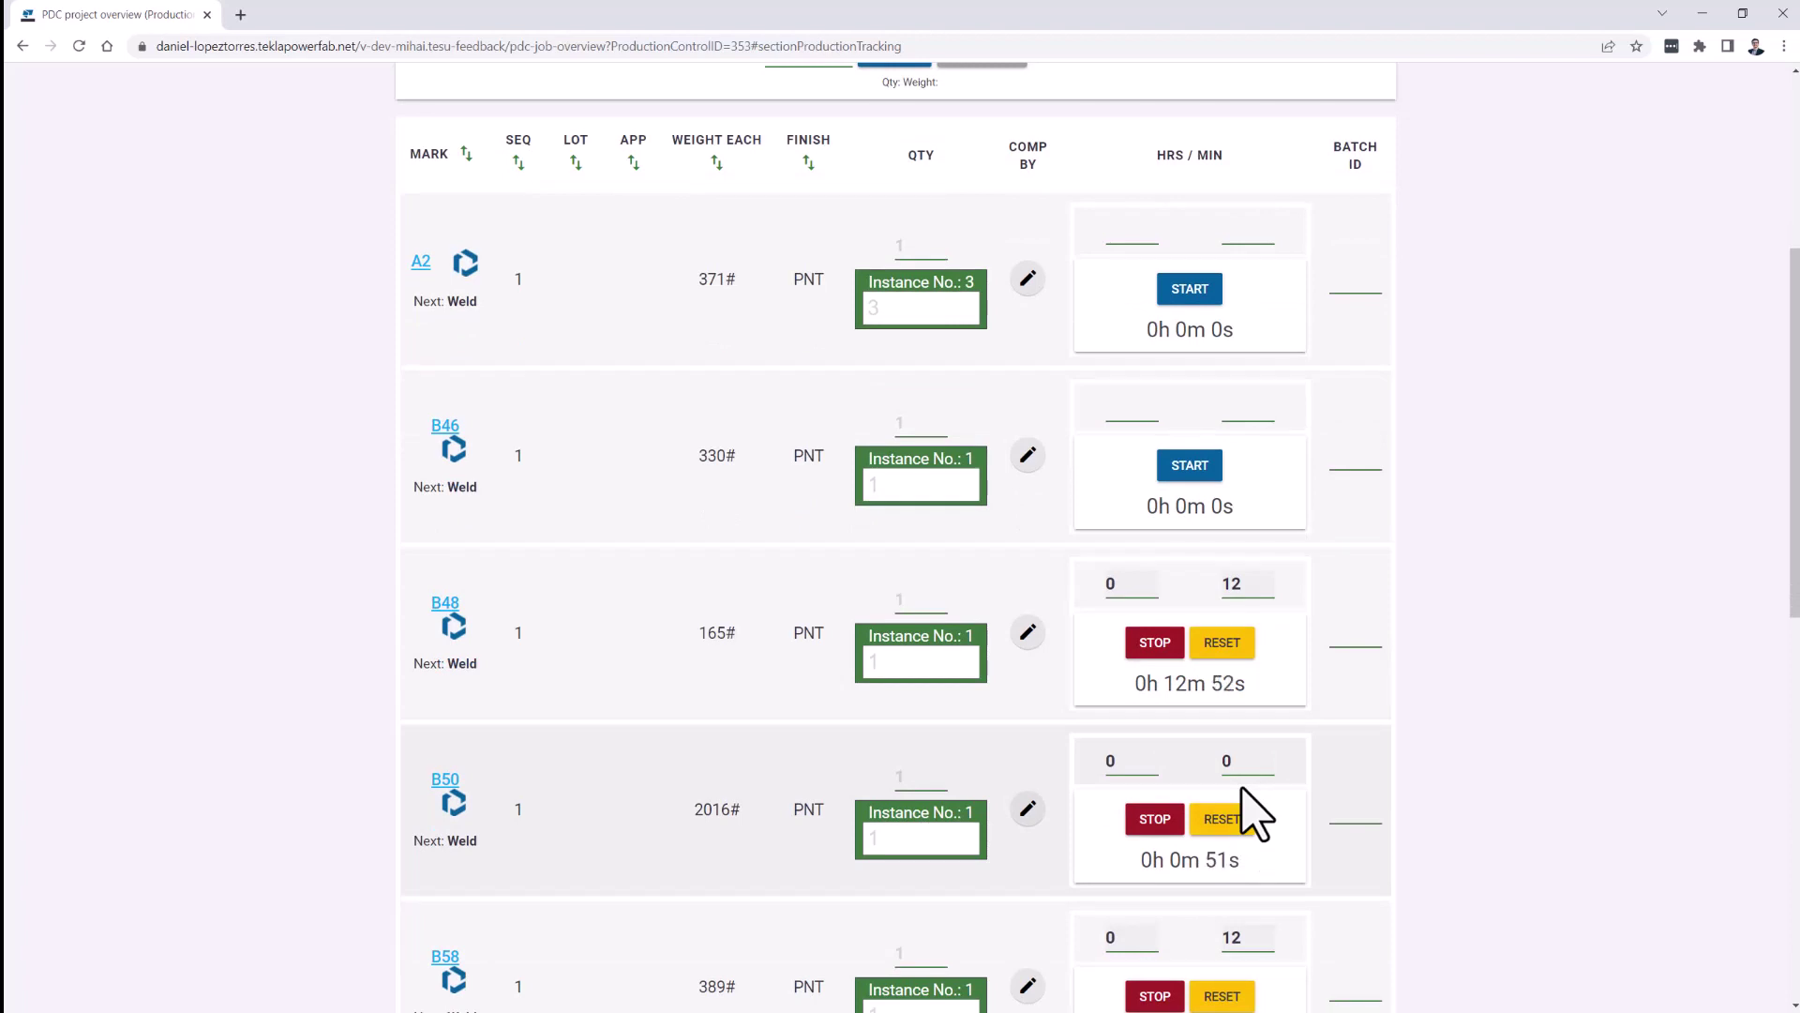
click(1163, 645)
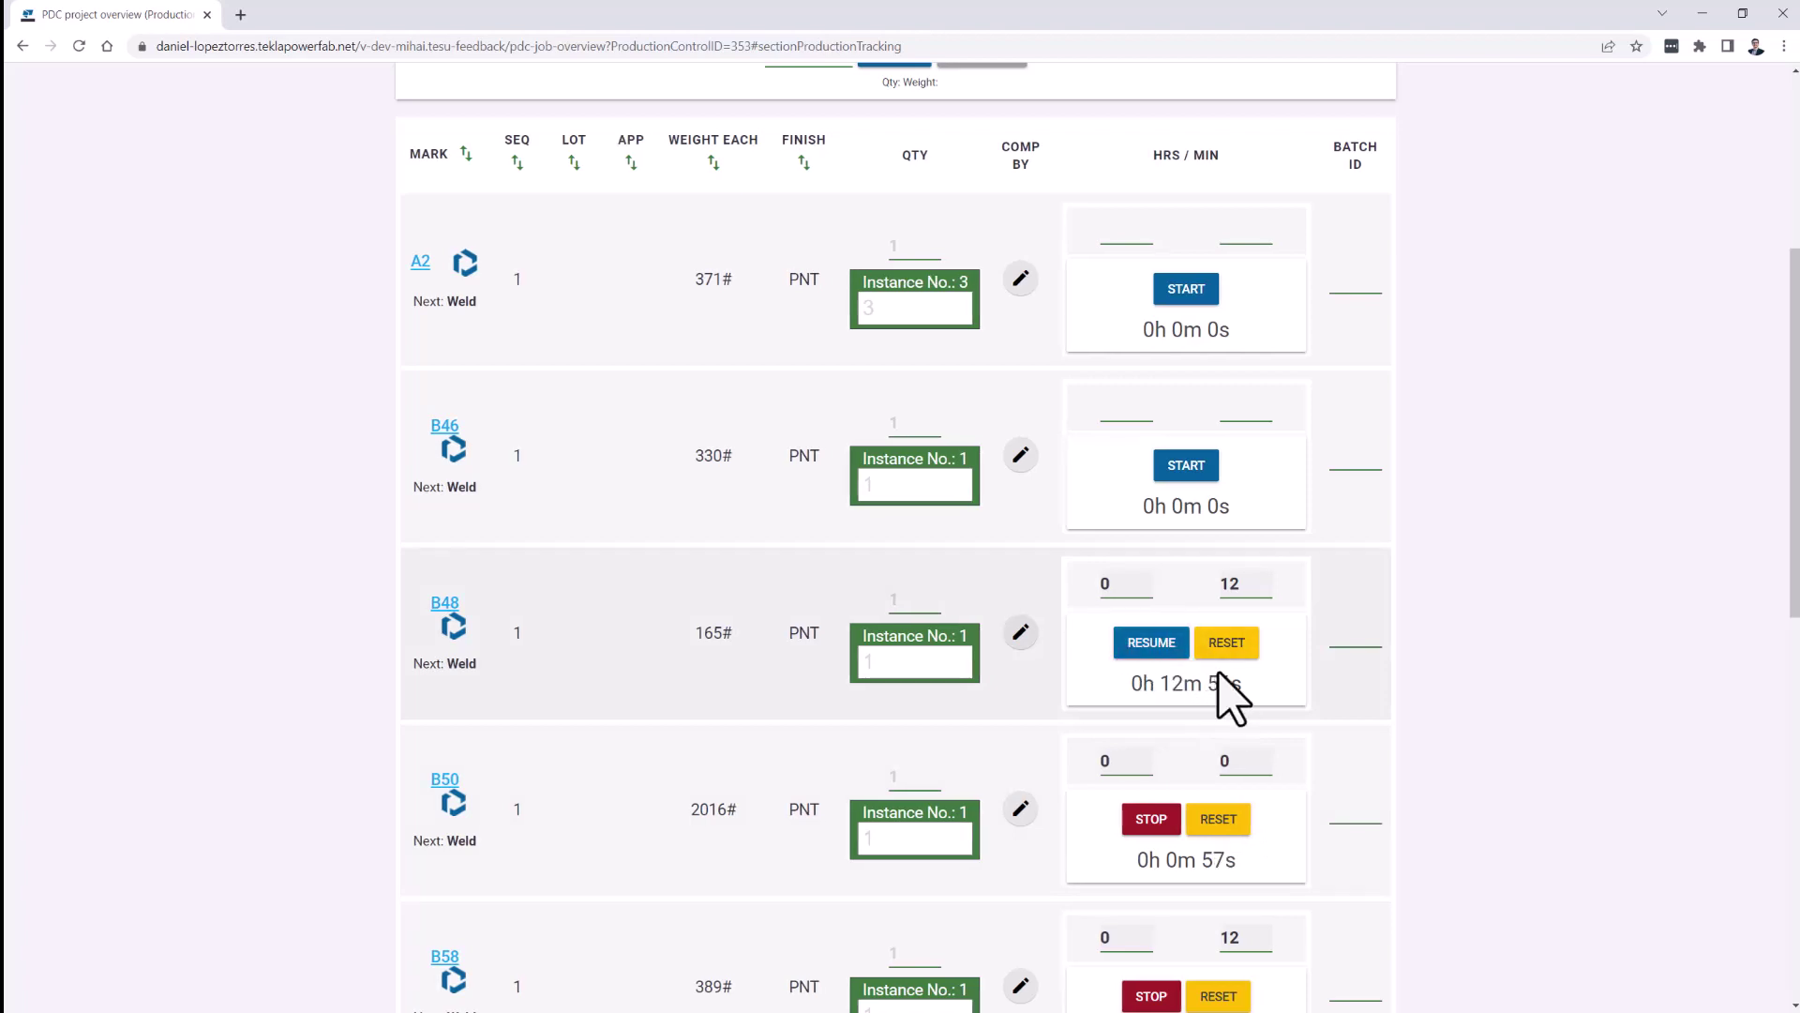
click(1157, 648)
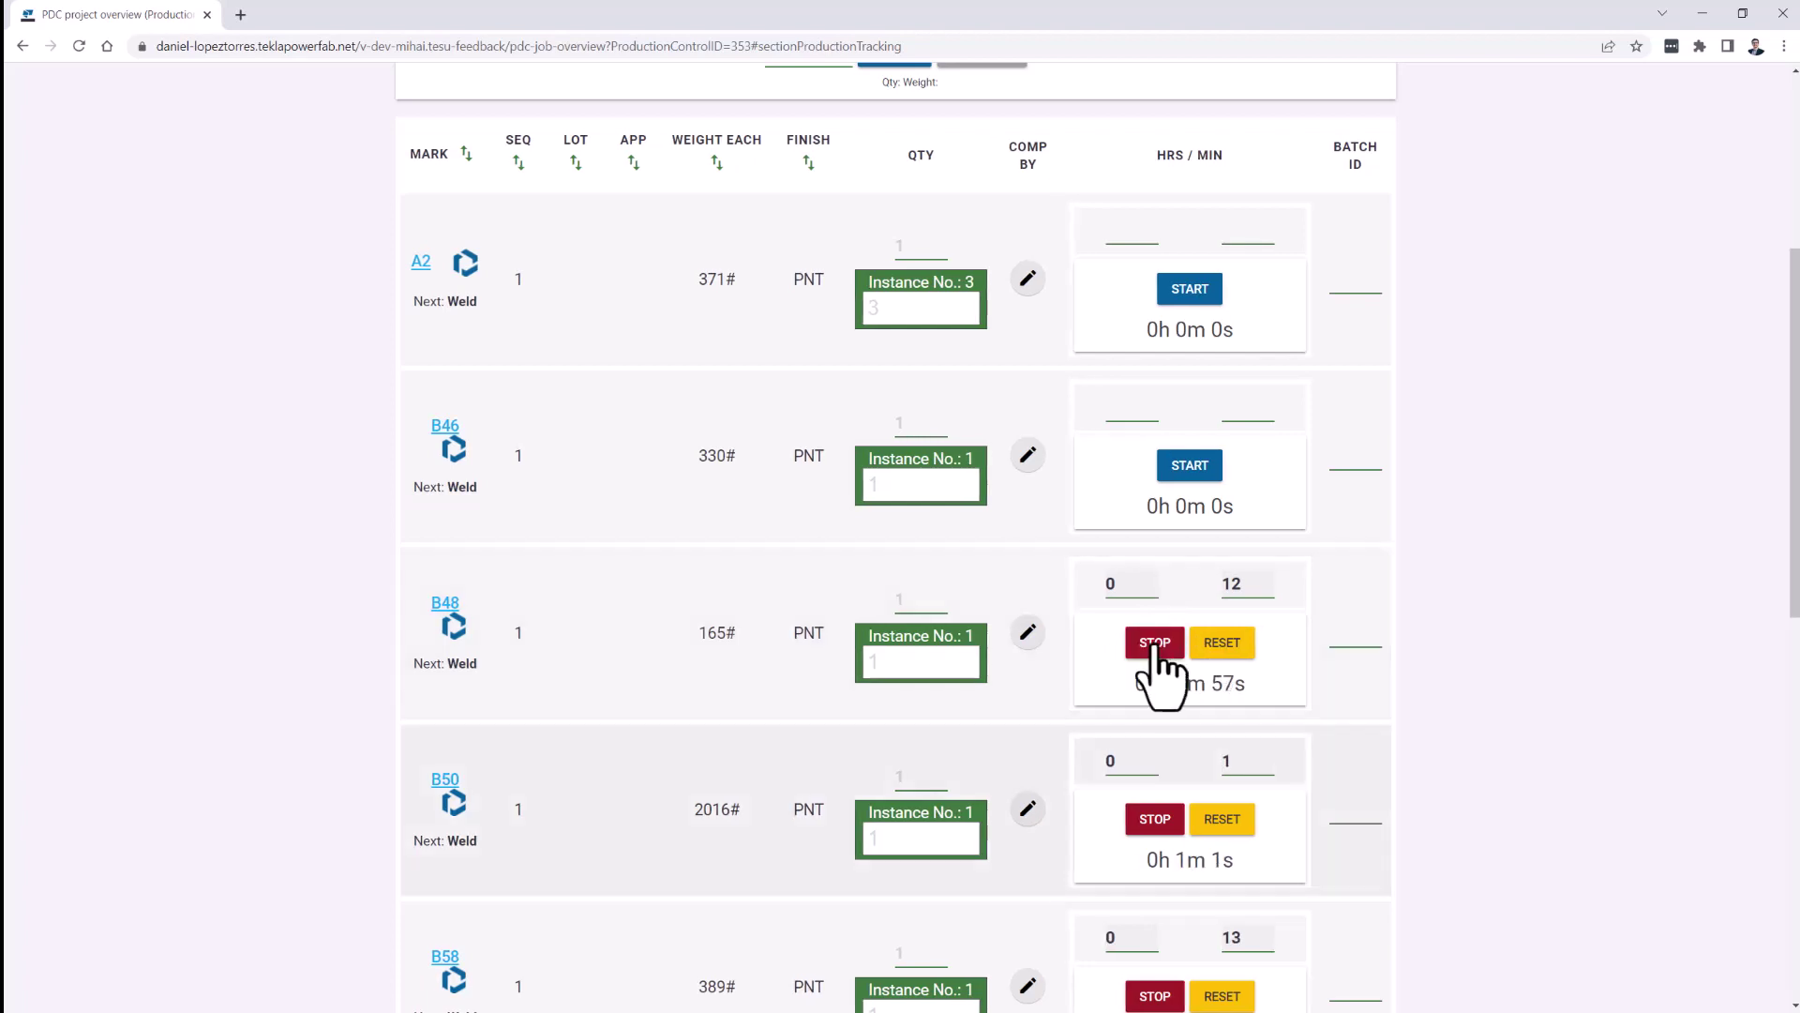
Step: Reload the page, mark part B48 completed, and save the update so it leaves the list
scroll(1164, 664, up, 5)
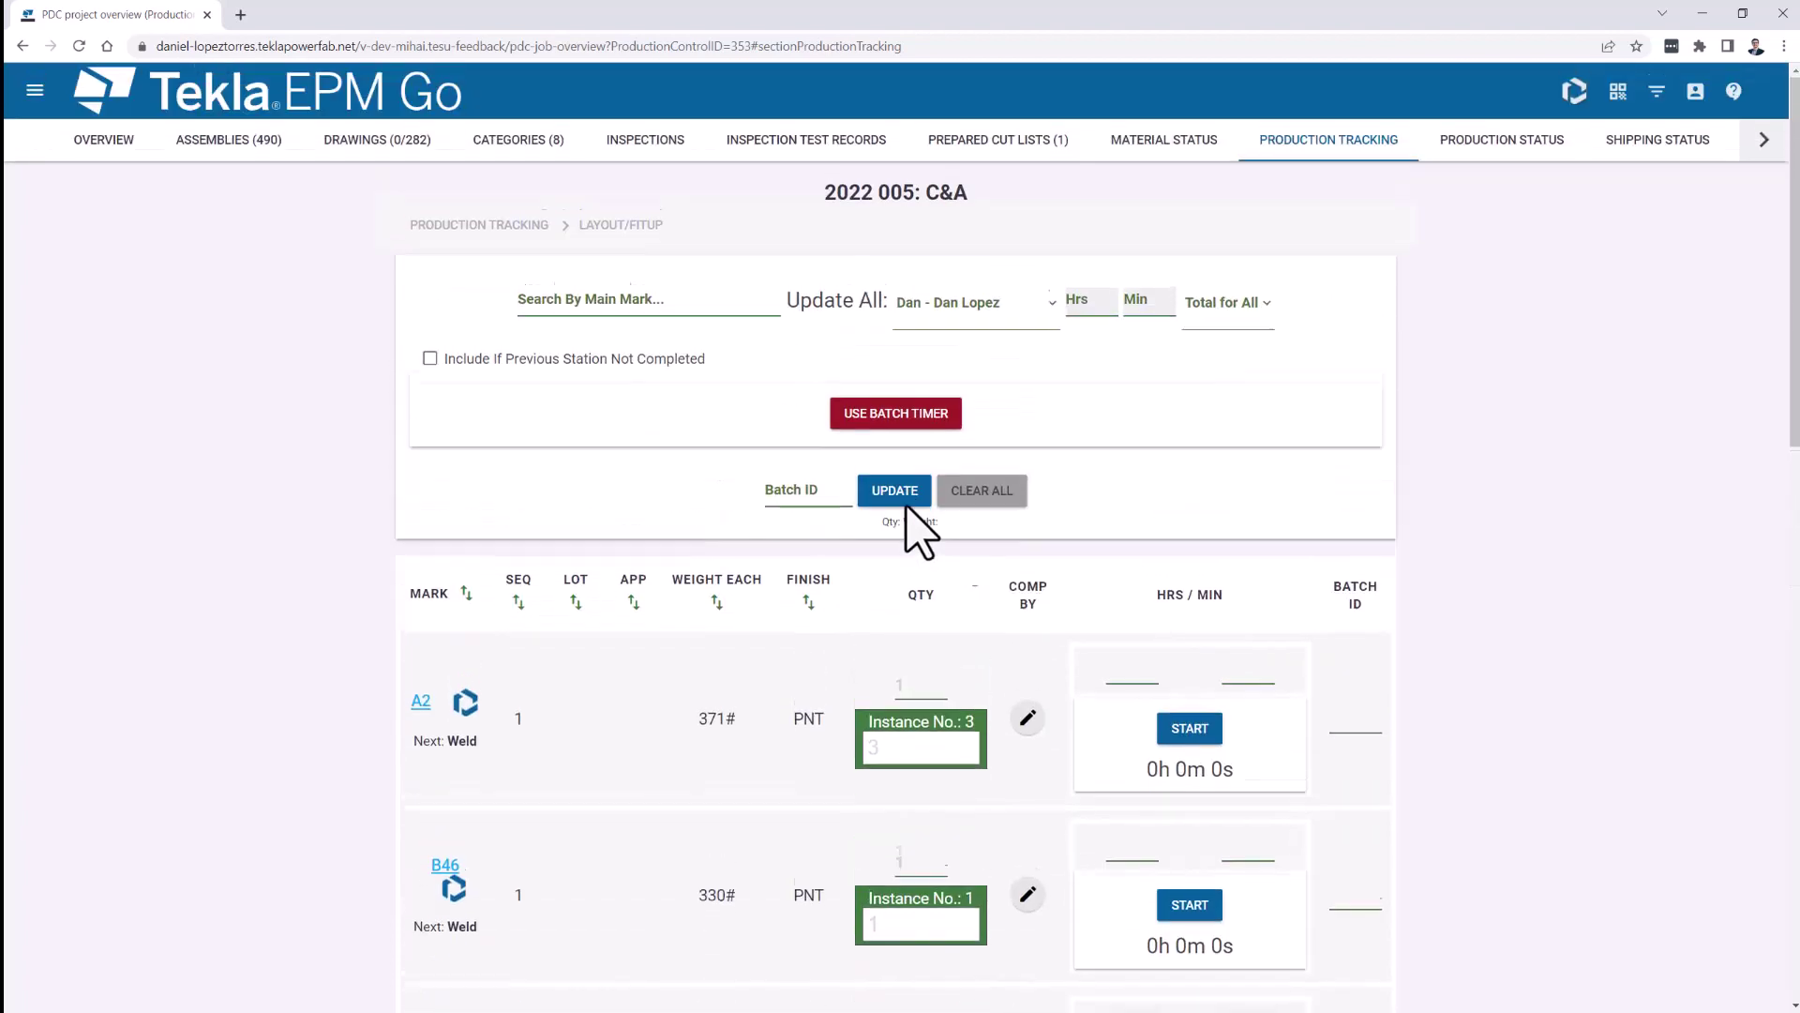
click(79, 46)
scroll(1306, 729, down, 5)
scroll(1303, 717, down, 2)
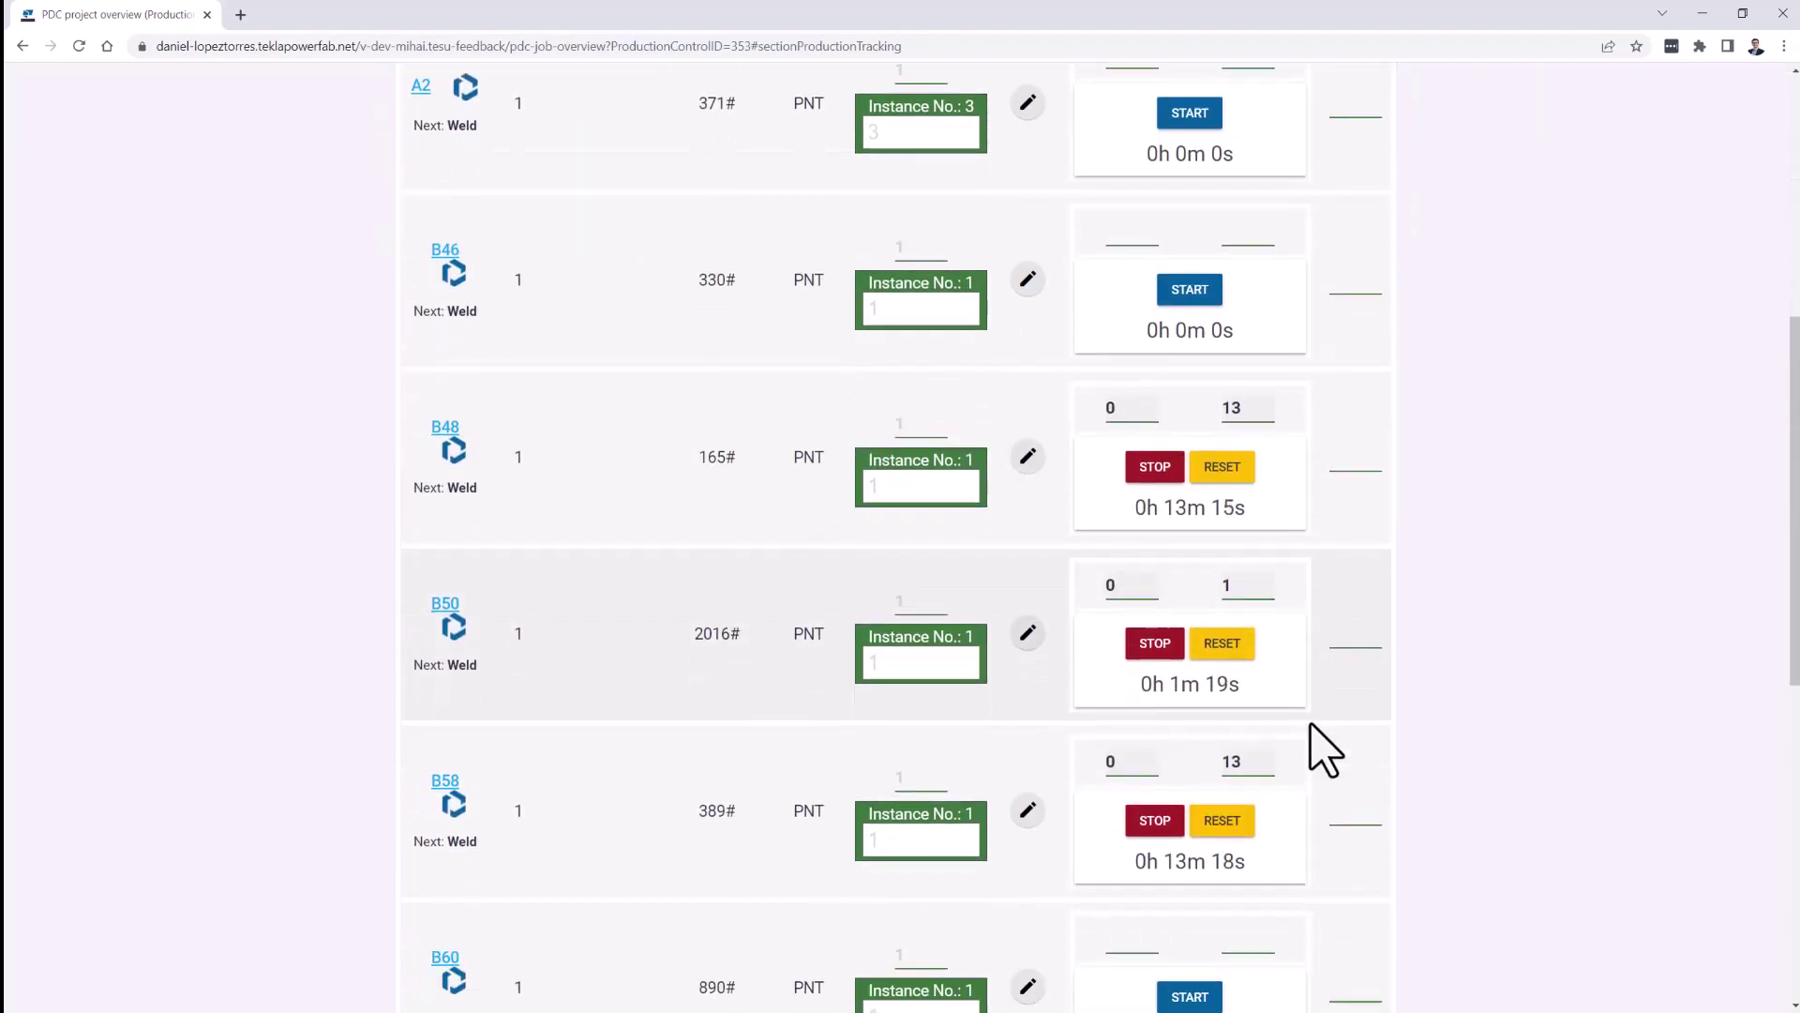
click(908, 424)
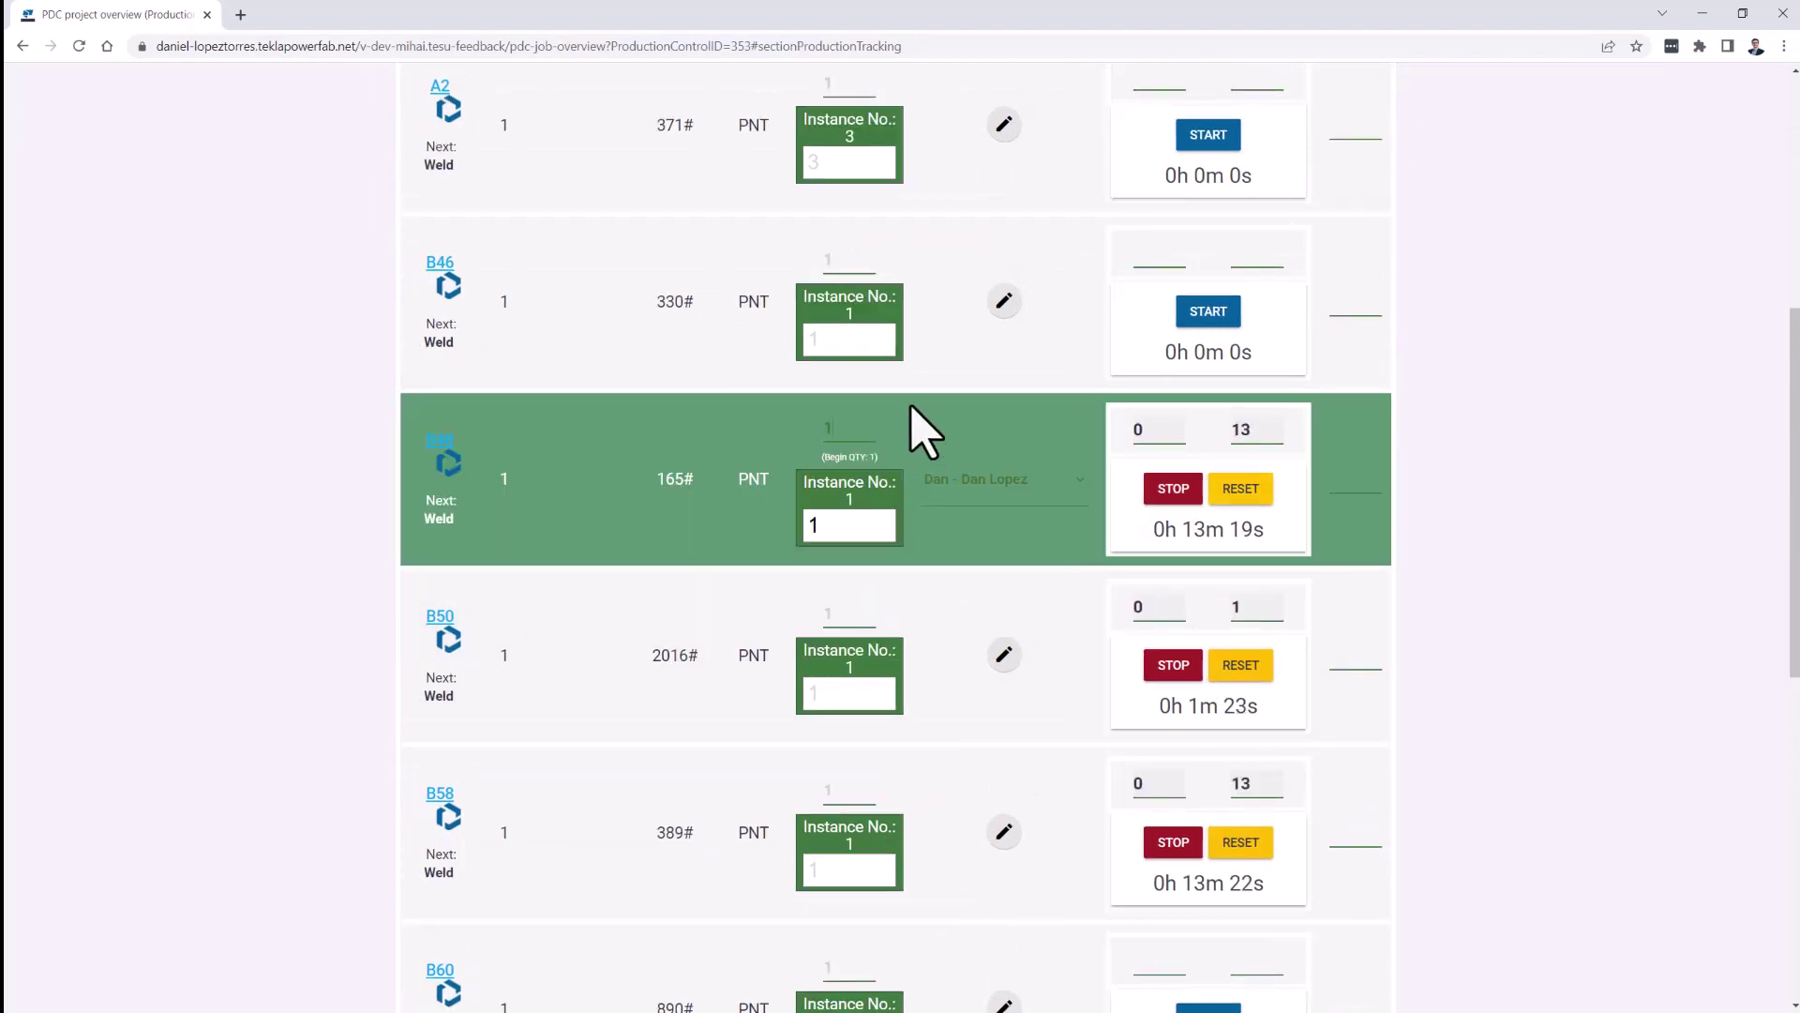
scroll(910, 407, up, 3)
click(898, 165)
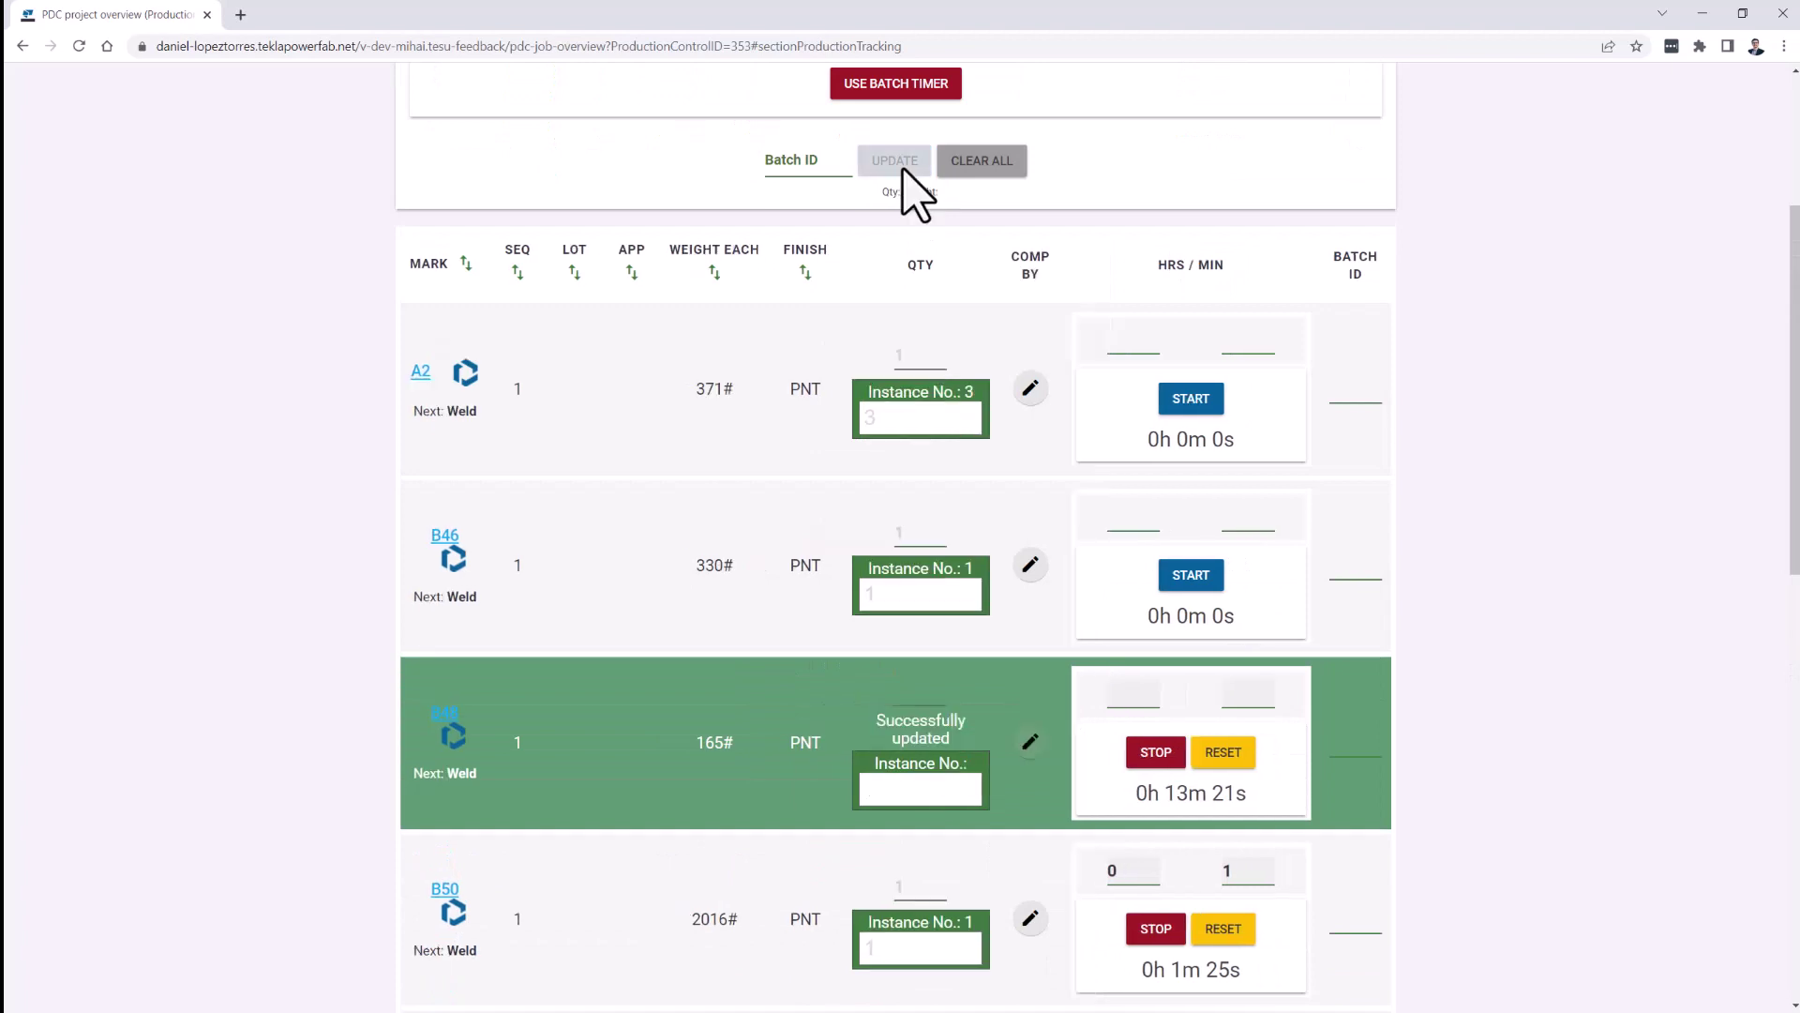
scroll(1166, 583, down, 3)
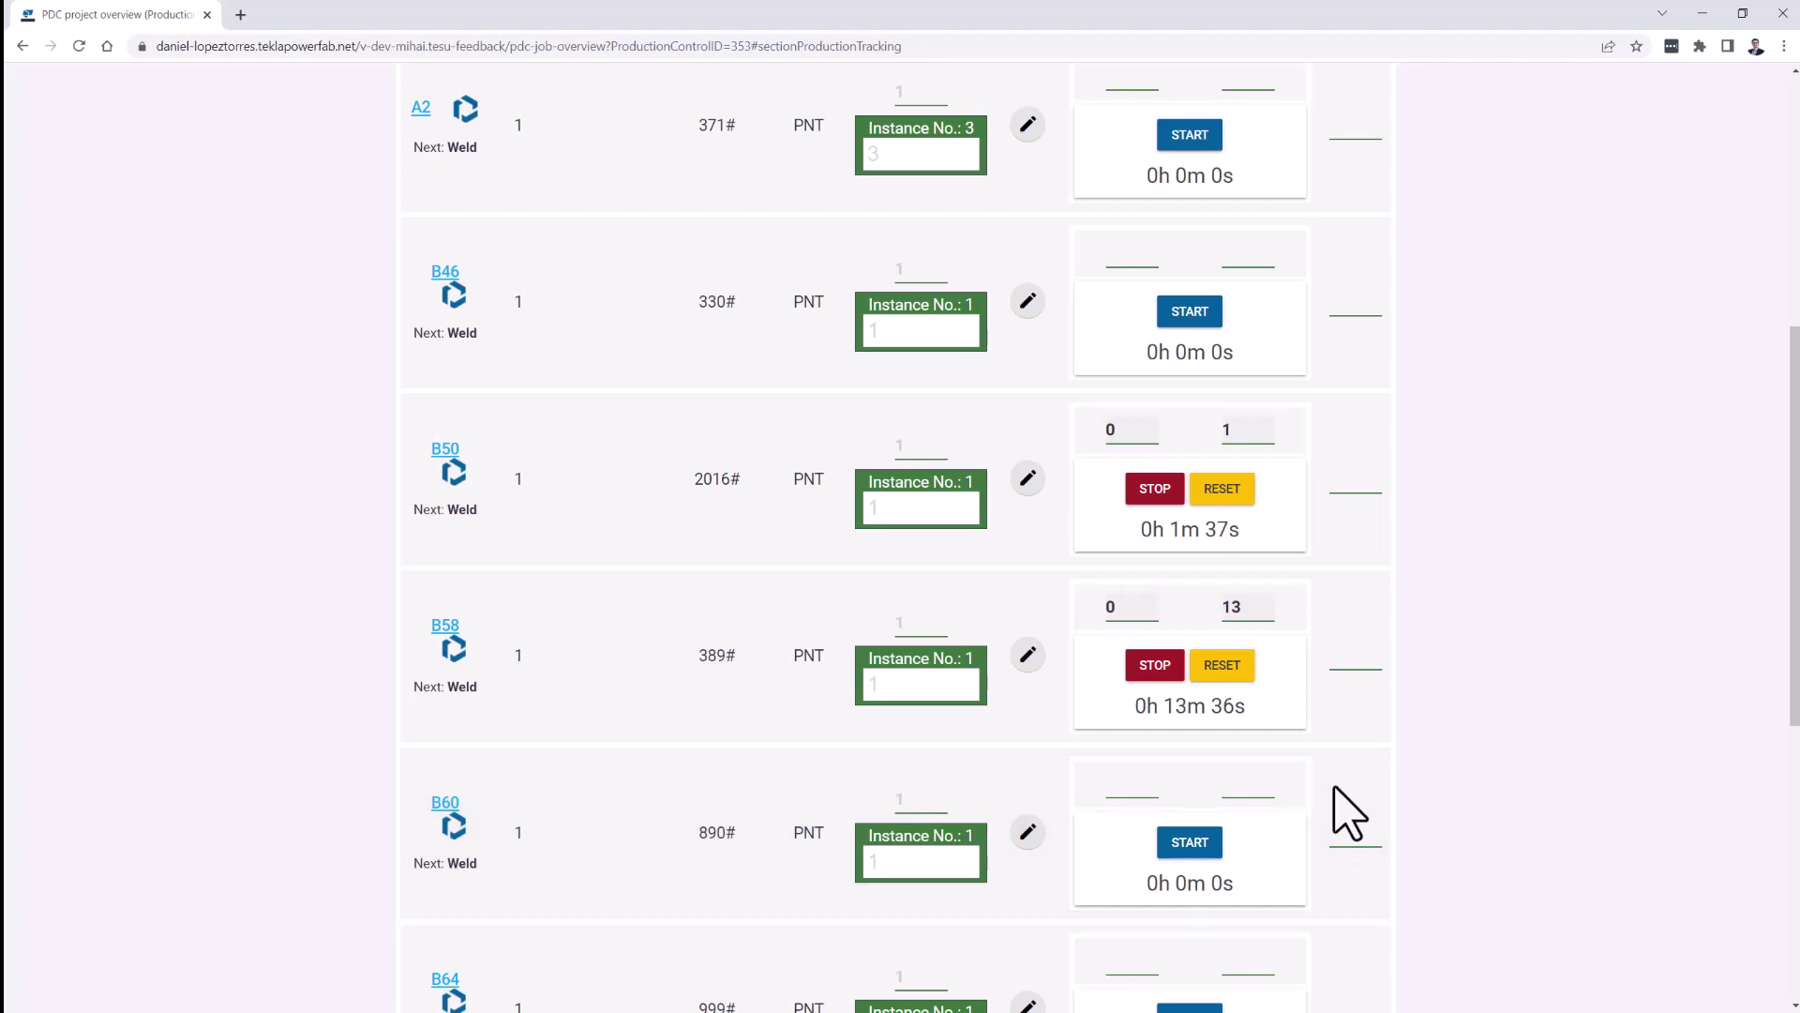
Step: Open batch entry for the Quality Control station and switch to a shared batch timer
scroll(1209, 497, up, 6)
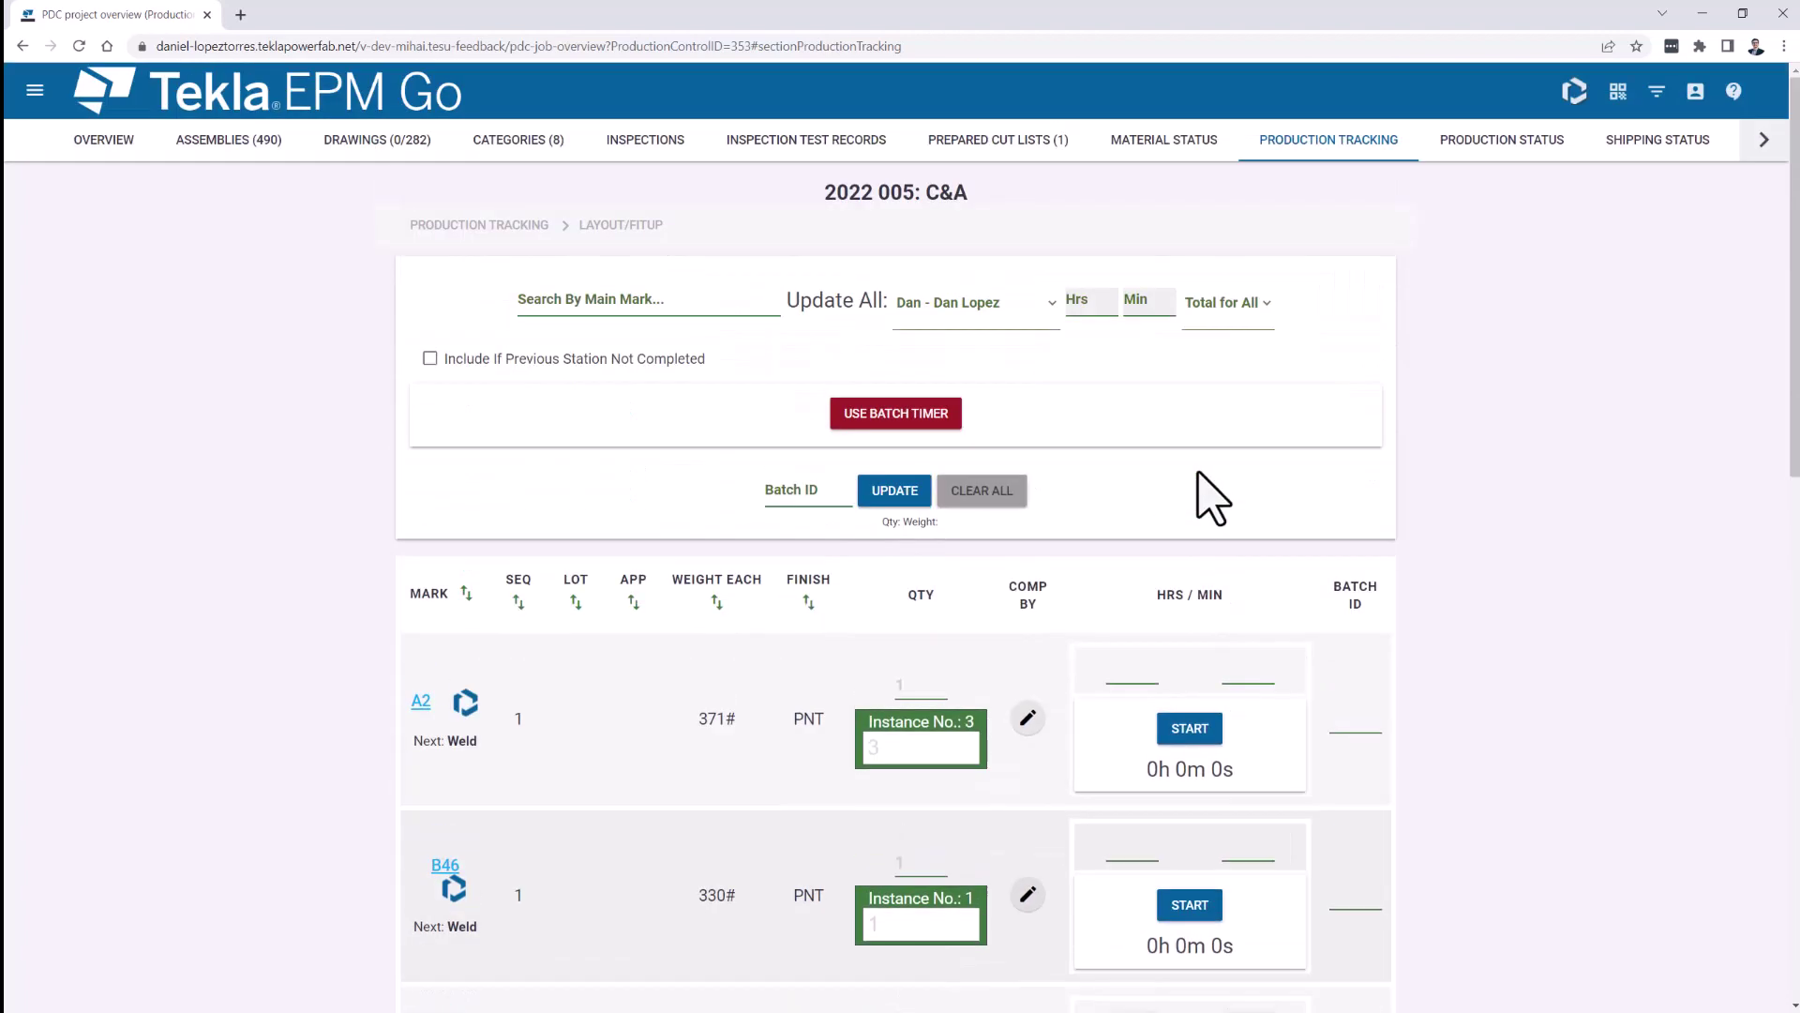
click(511, 225)
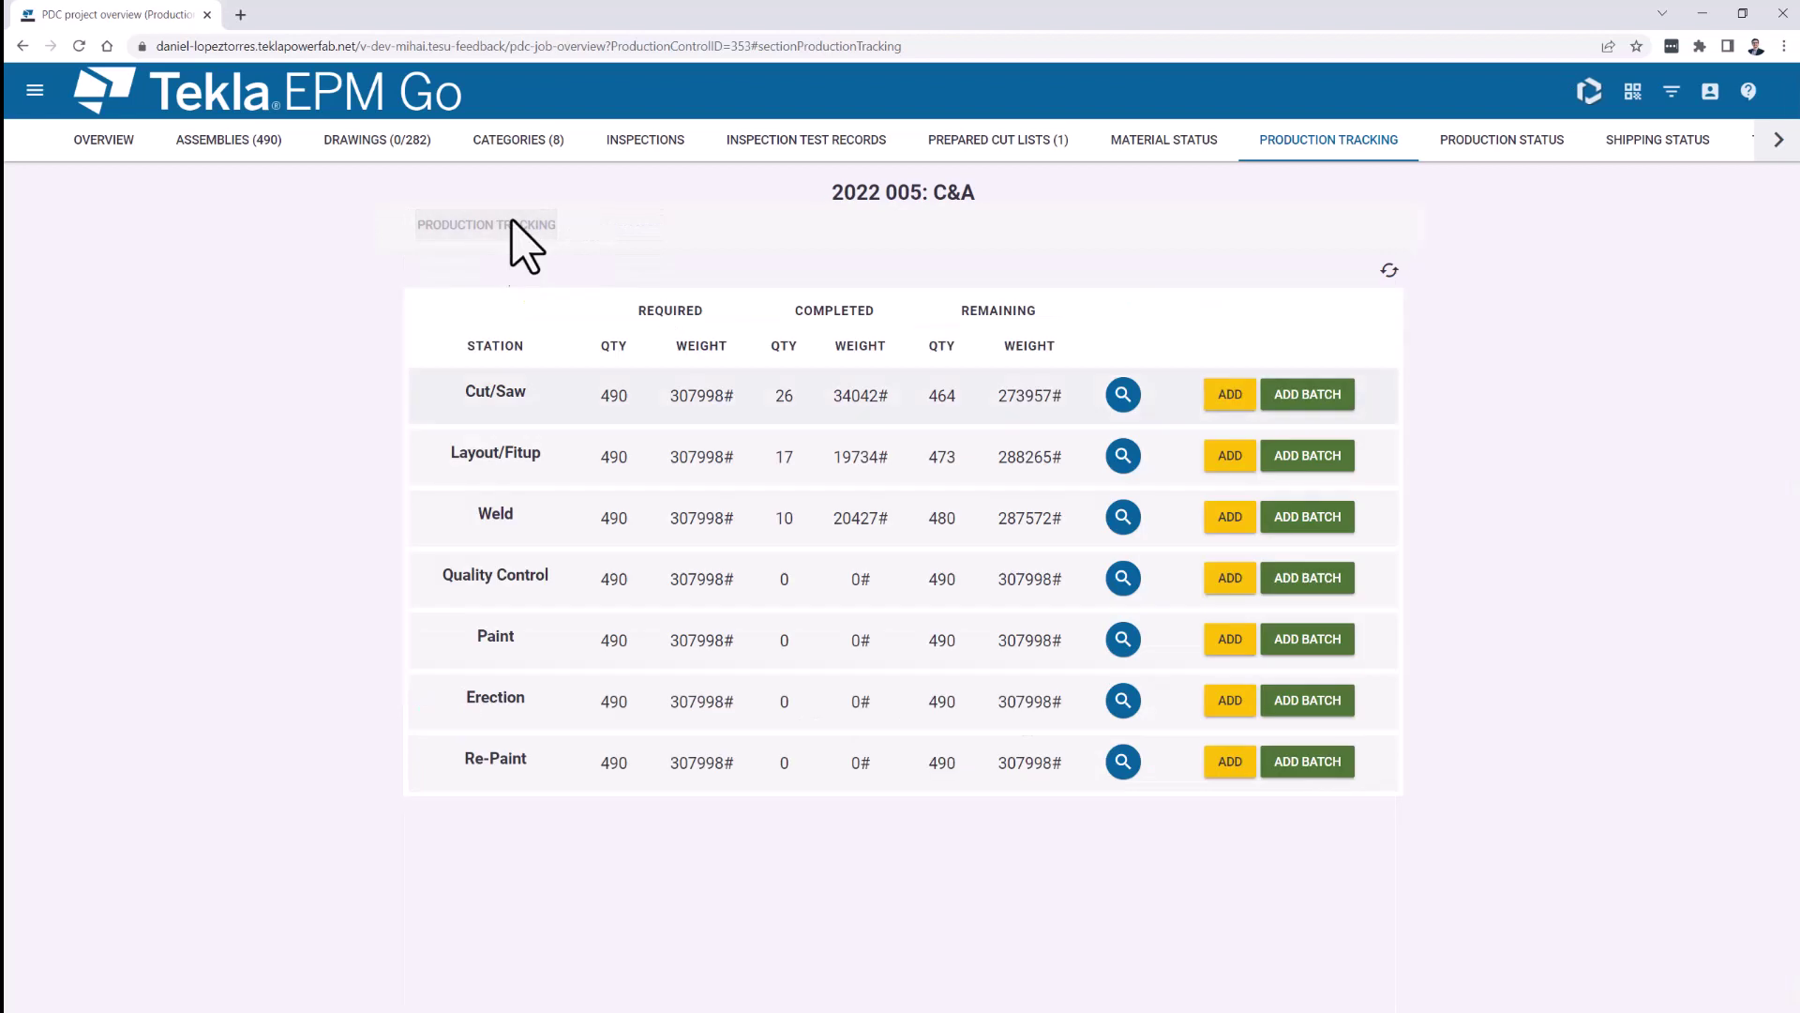
click(1304, 578)
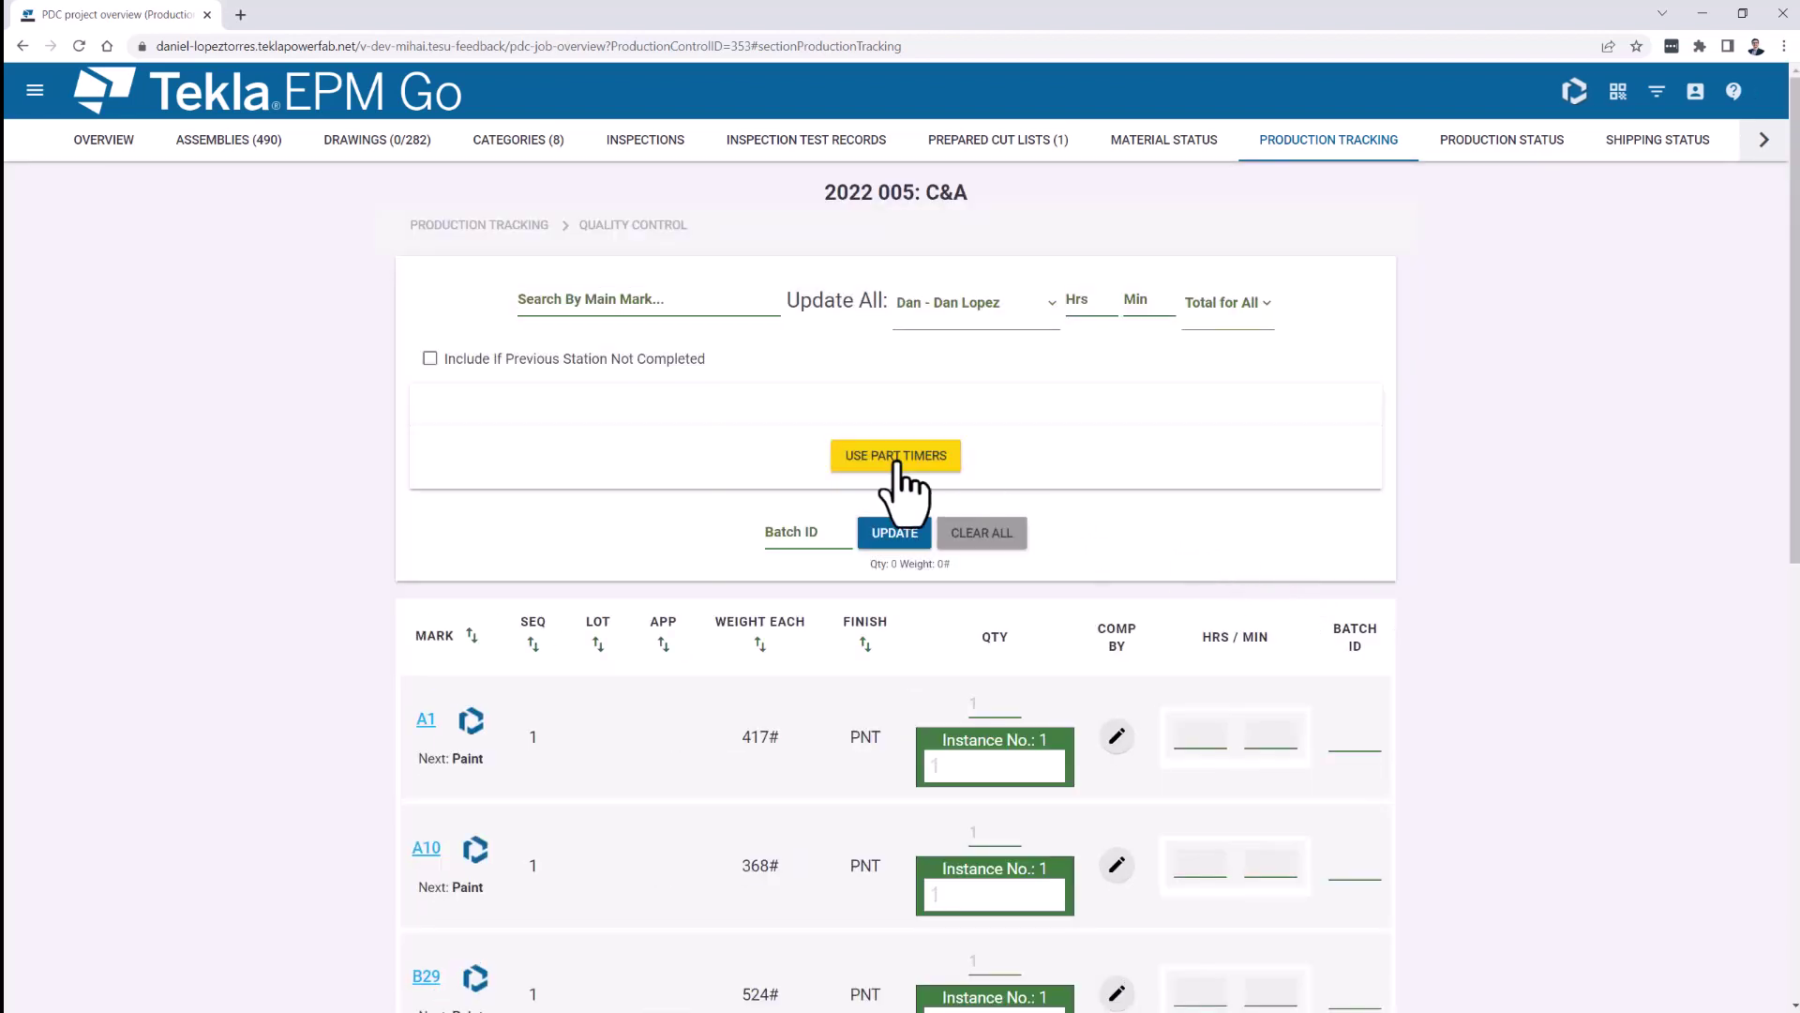
click(902, 457)
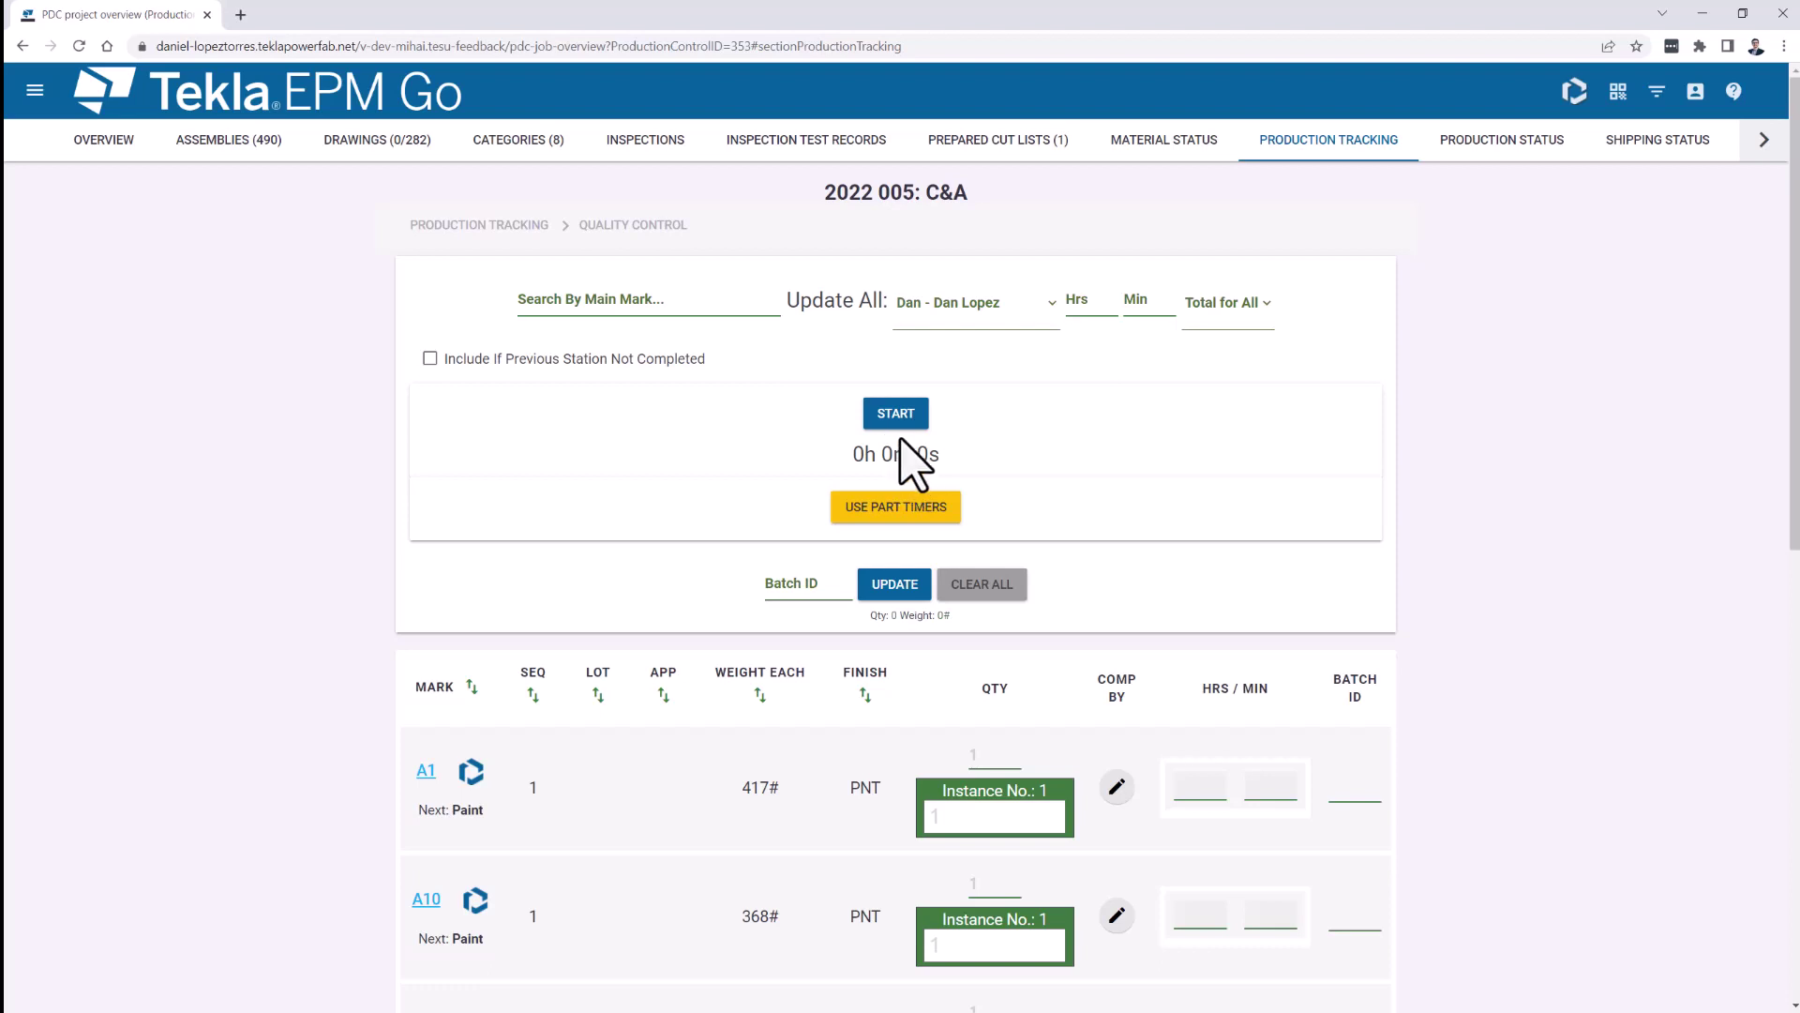
Step: Start and stop the batch timer, toggle part timers and back, then switch to the second window
click(902, 430)
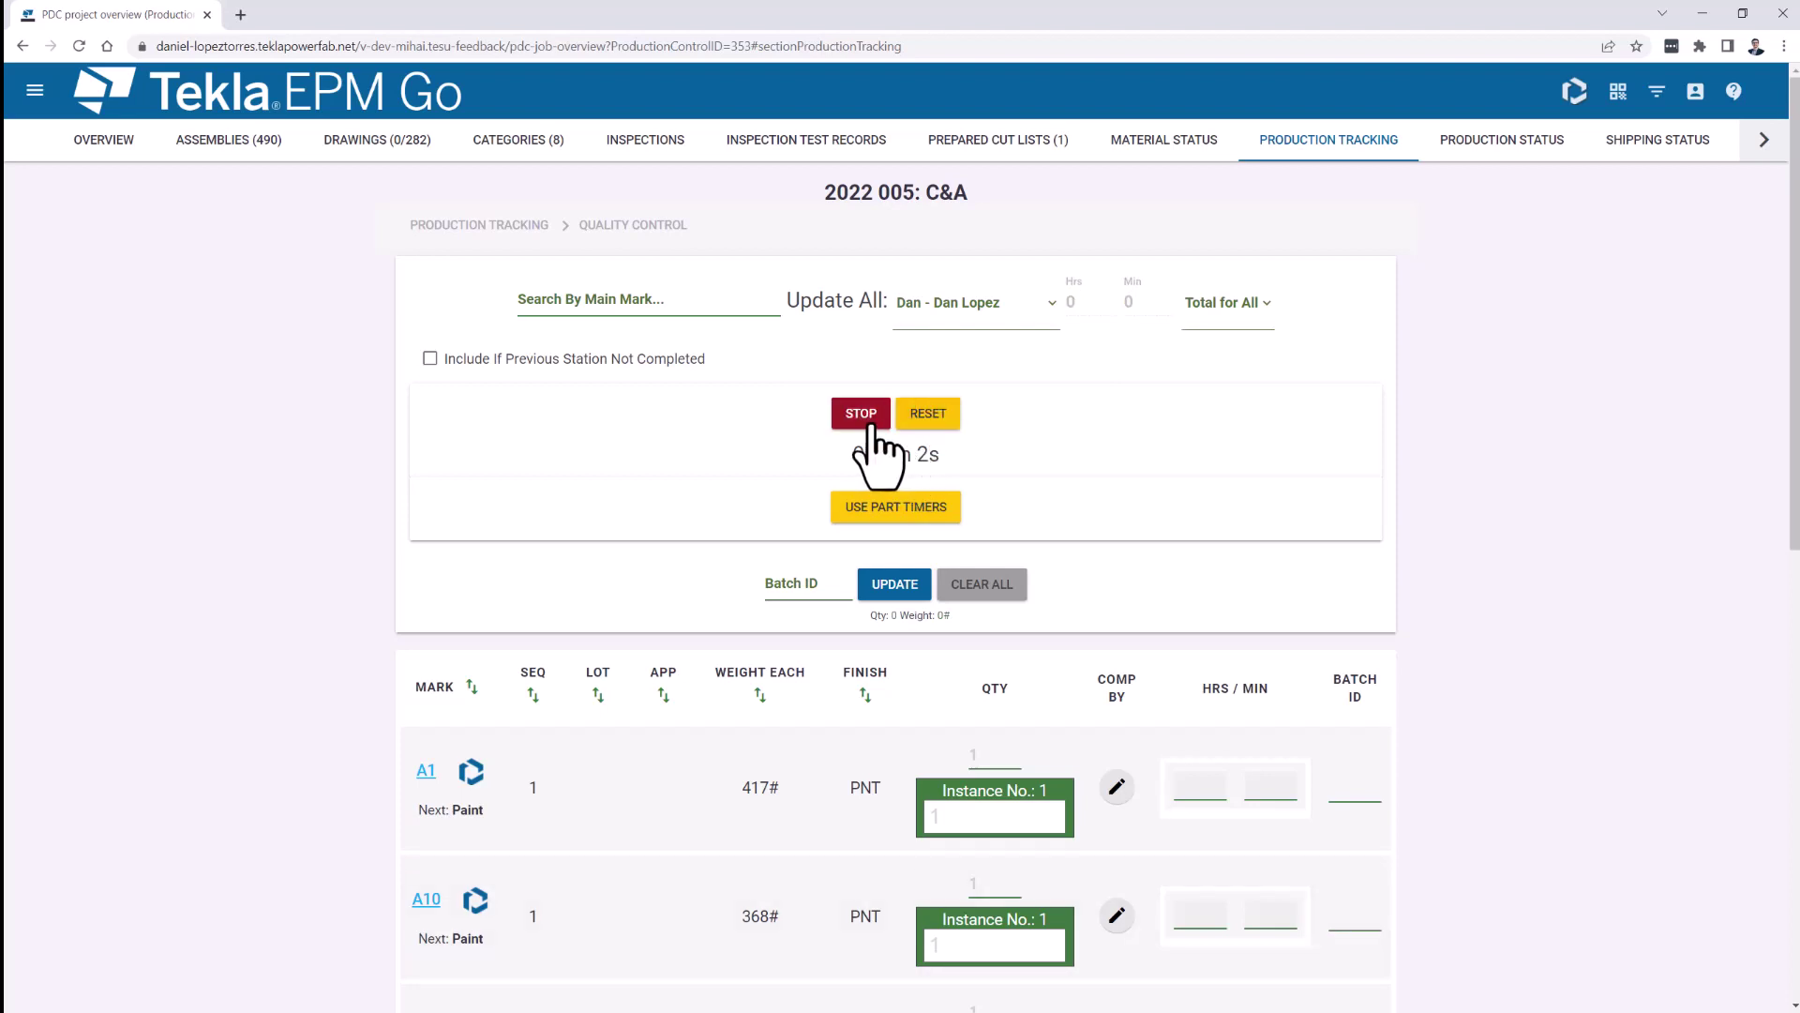
click(863, 418)
click(899, 508)
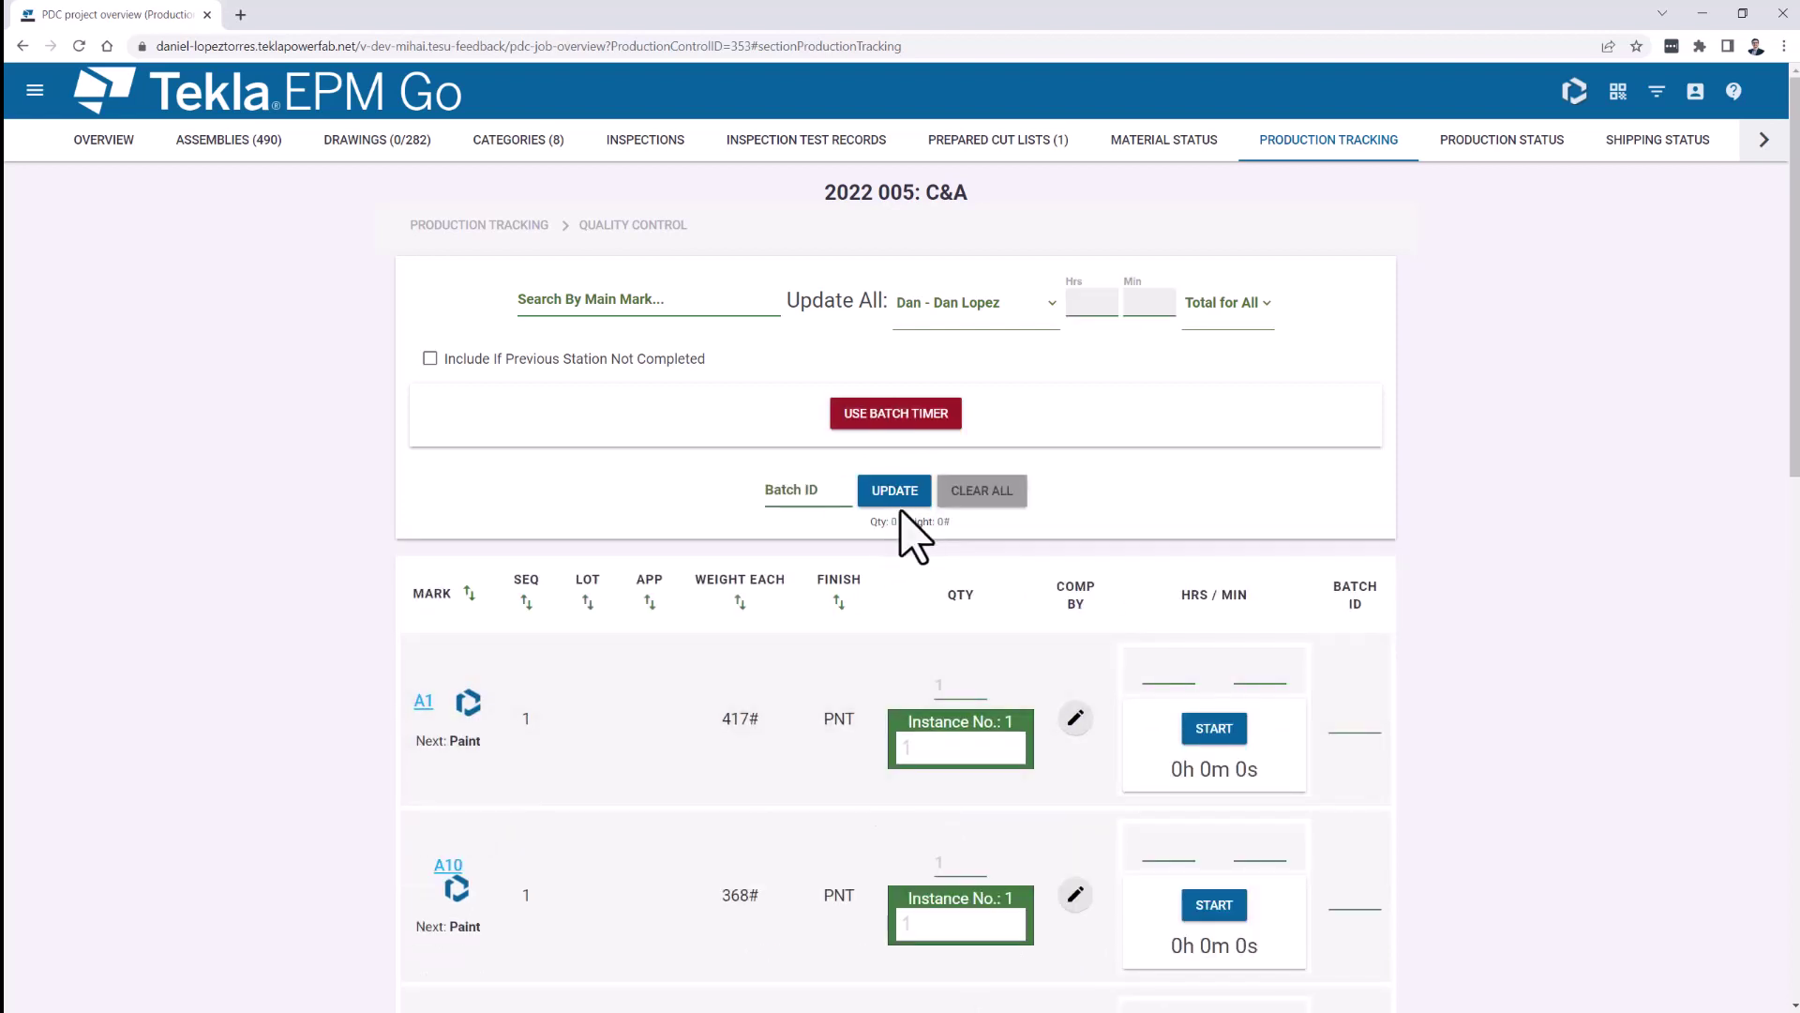
click(932, 420)
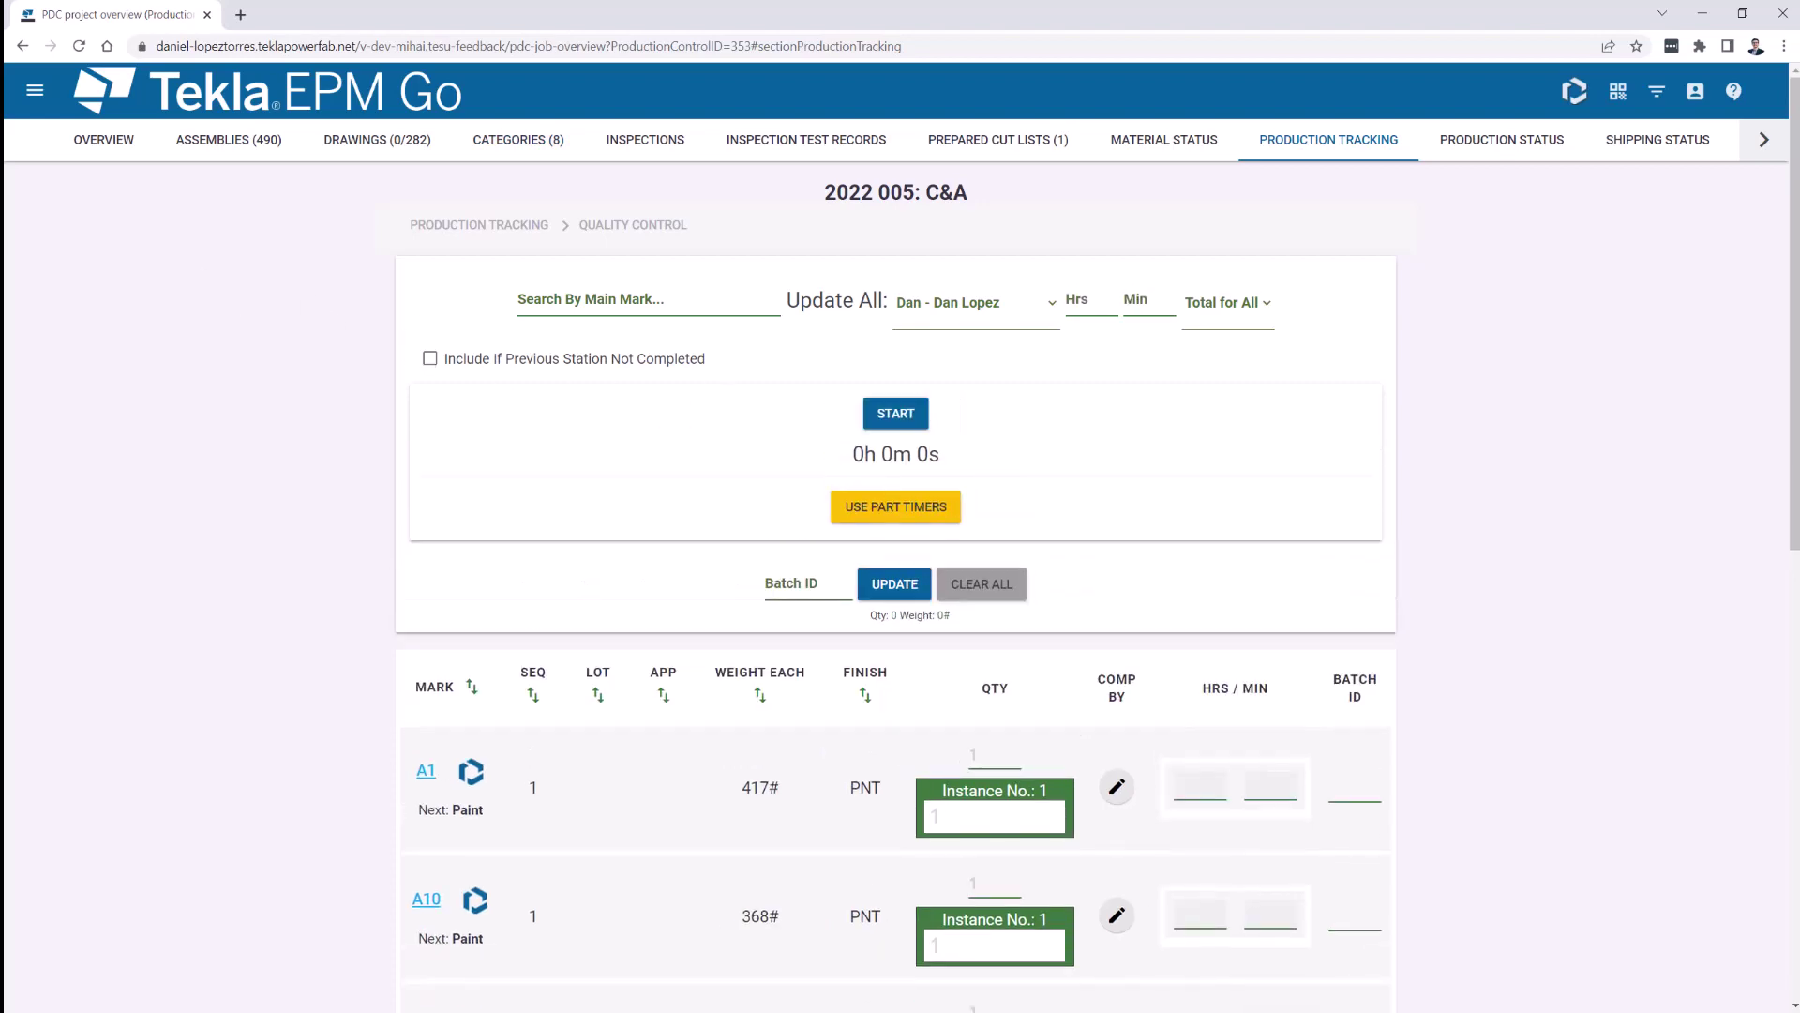
key(alt+Tab)
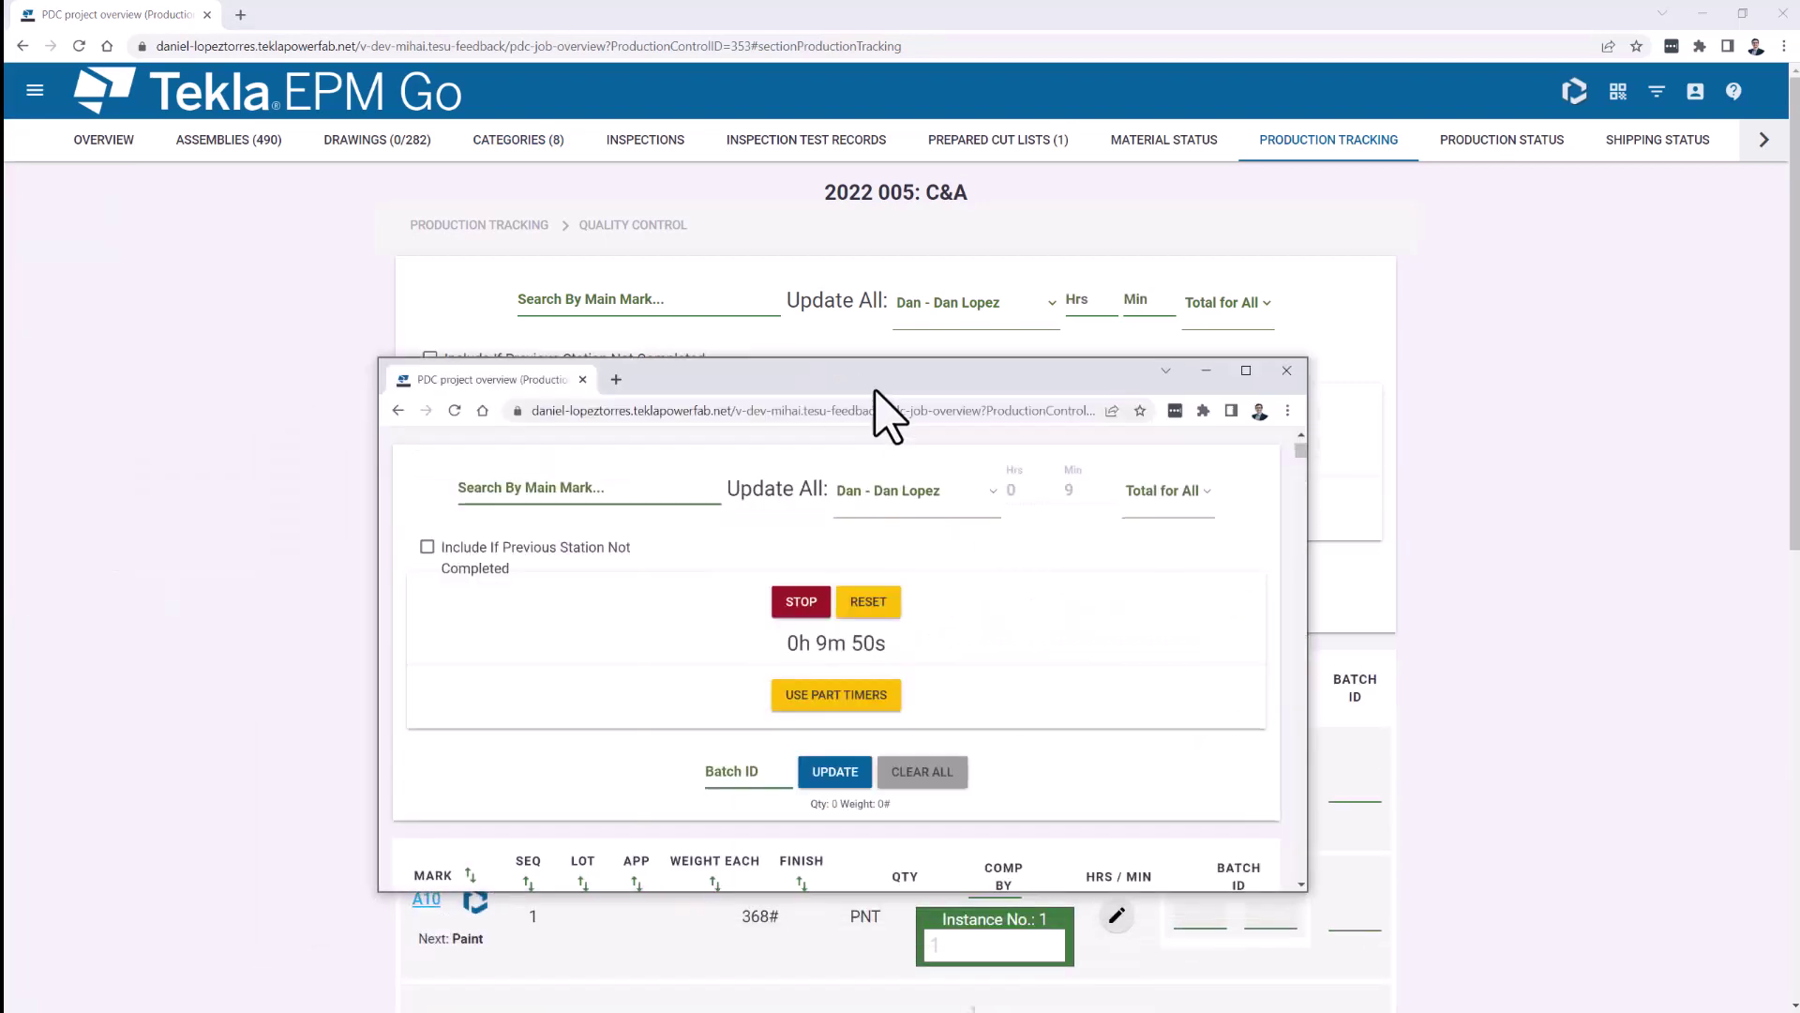
Step: In the maximized second window, enter completed quantities: 2 for 2A35, 1 for 2A48, 1 for 3B2
key(super+Up)
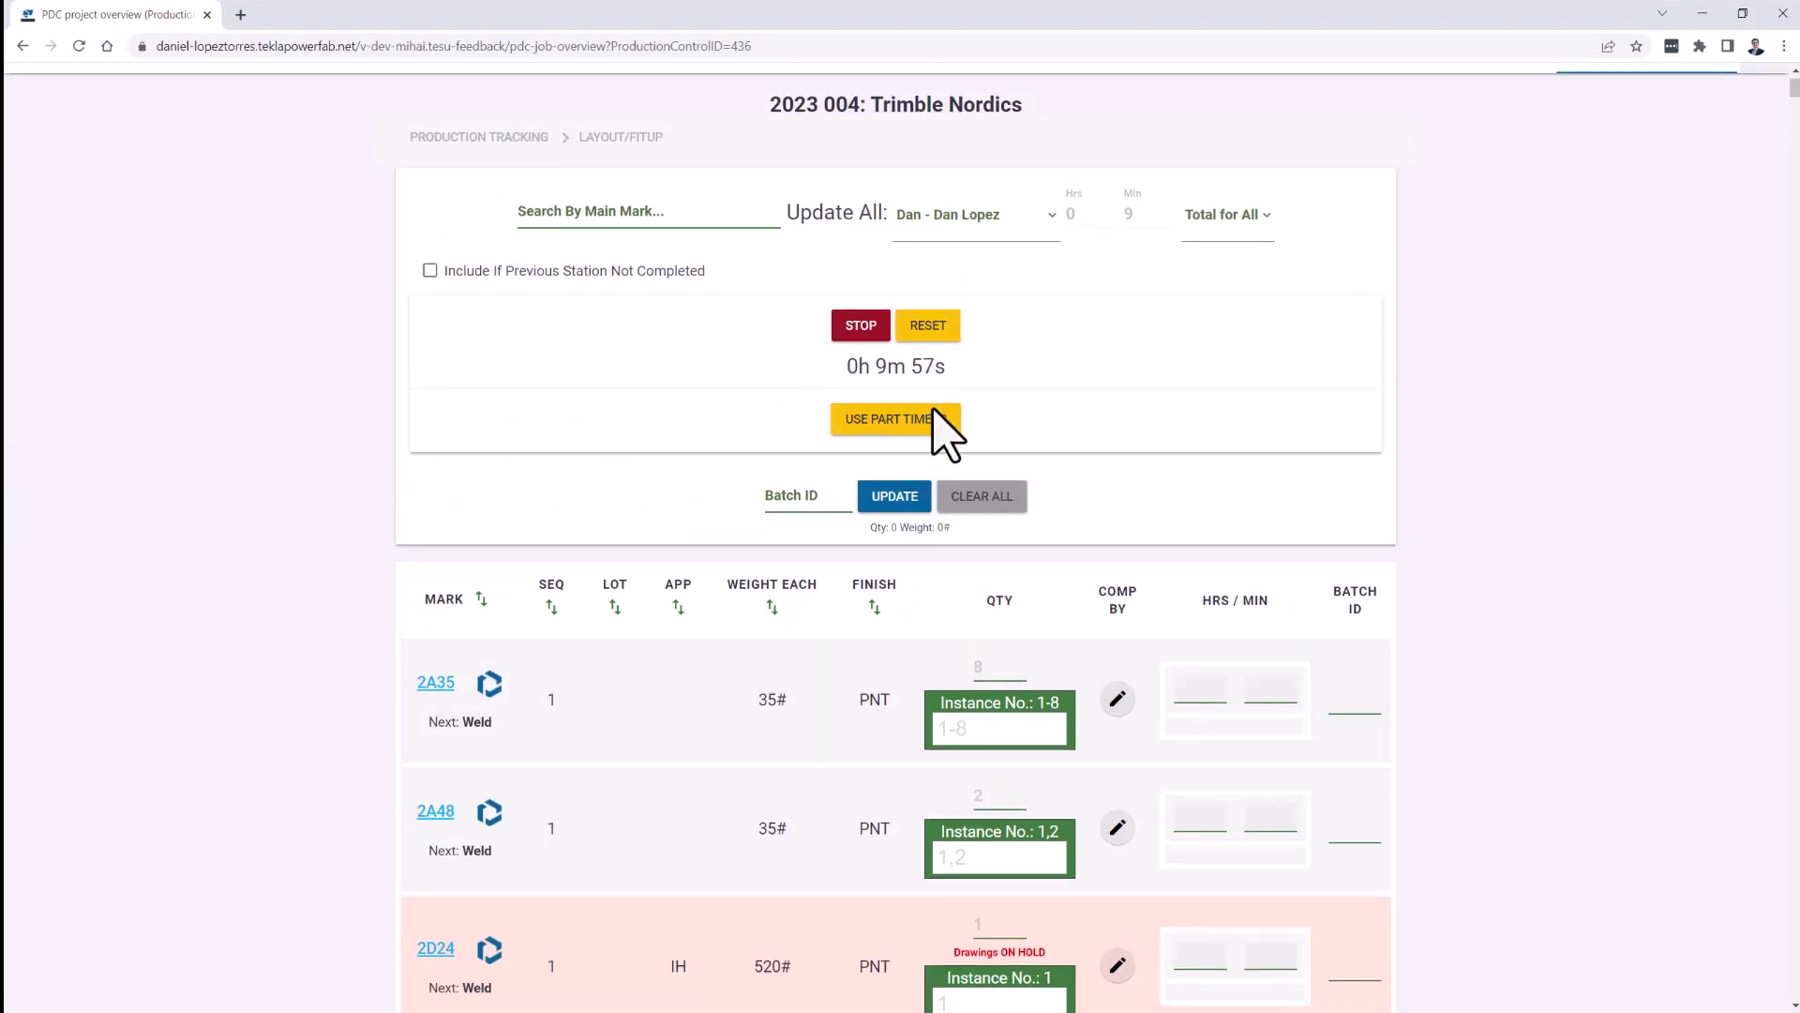
click(1031, 671)
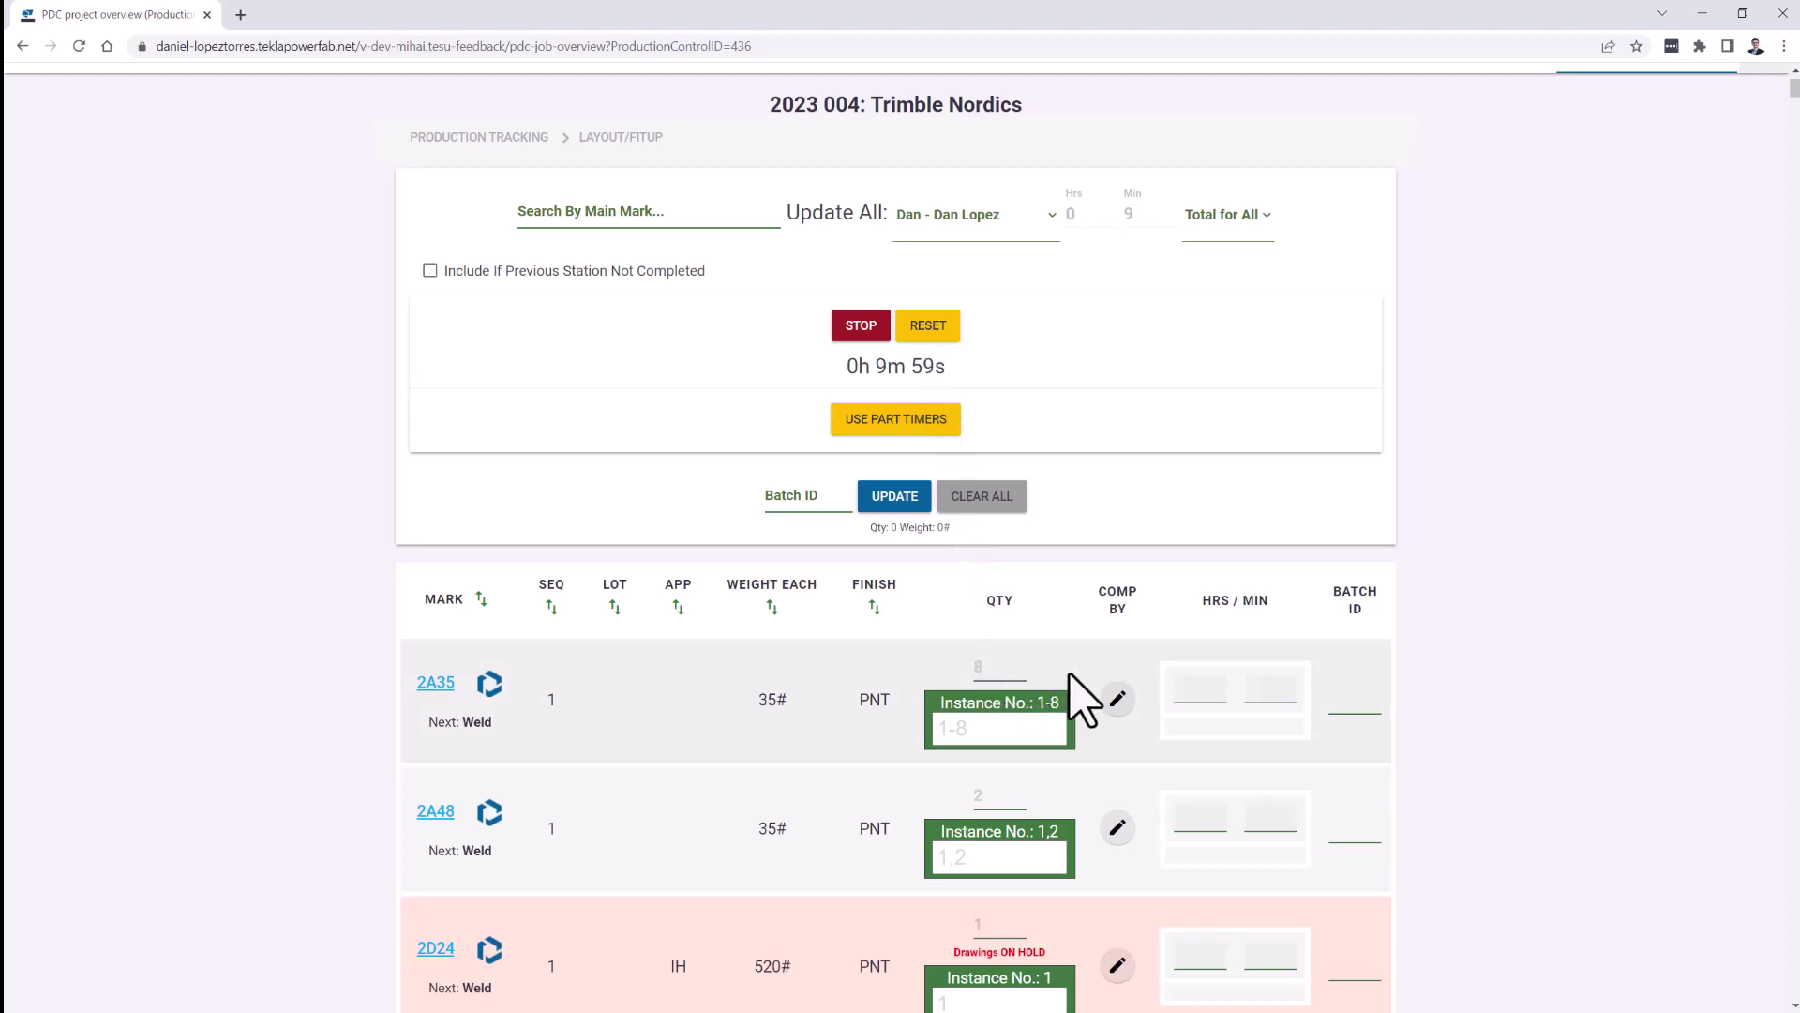
text(2)
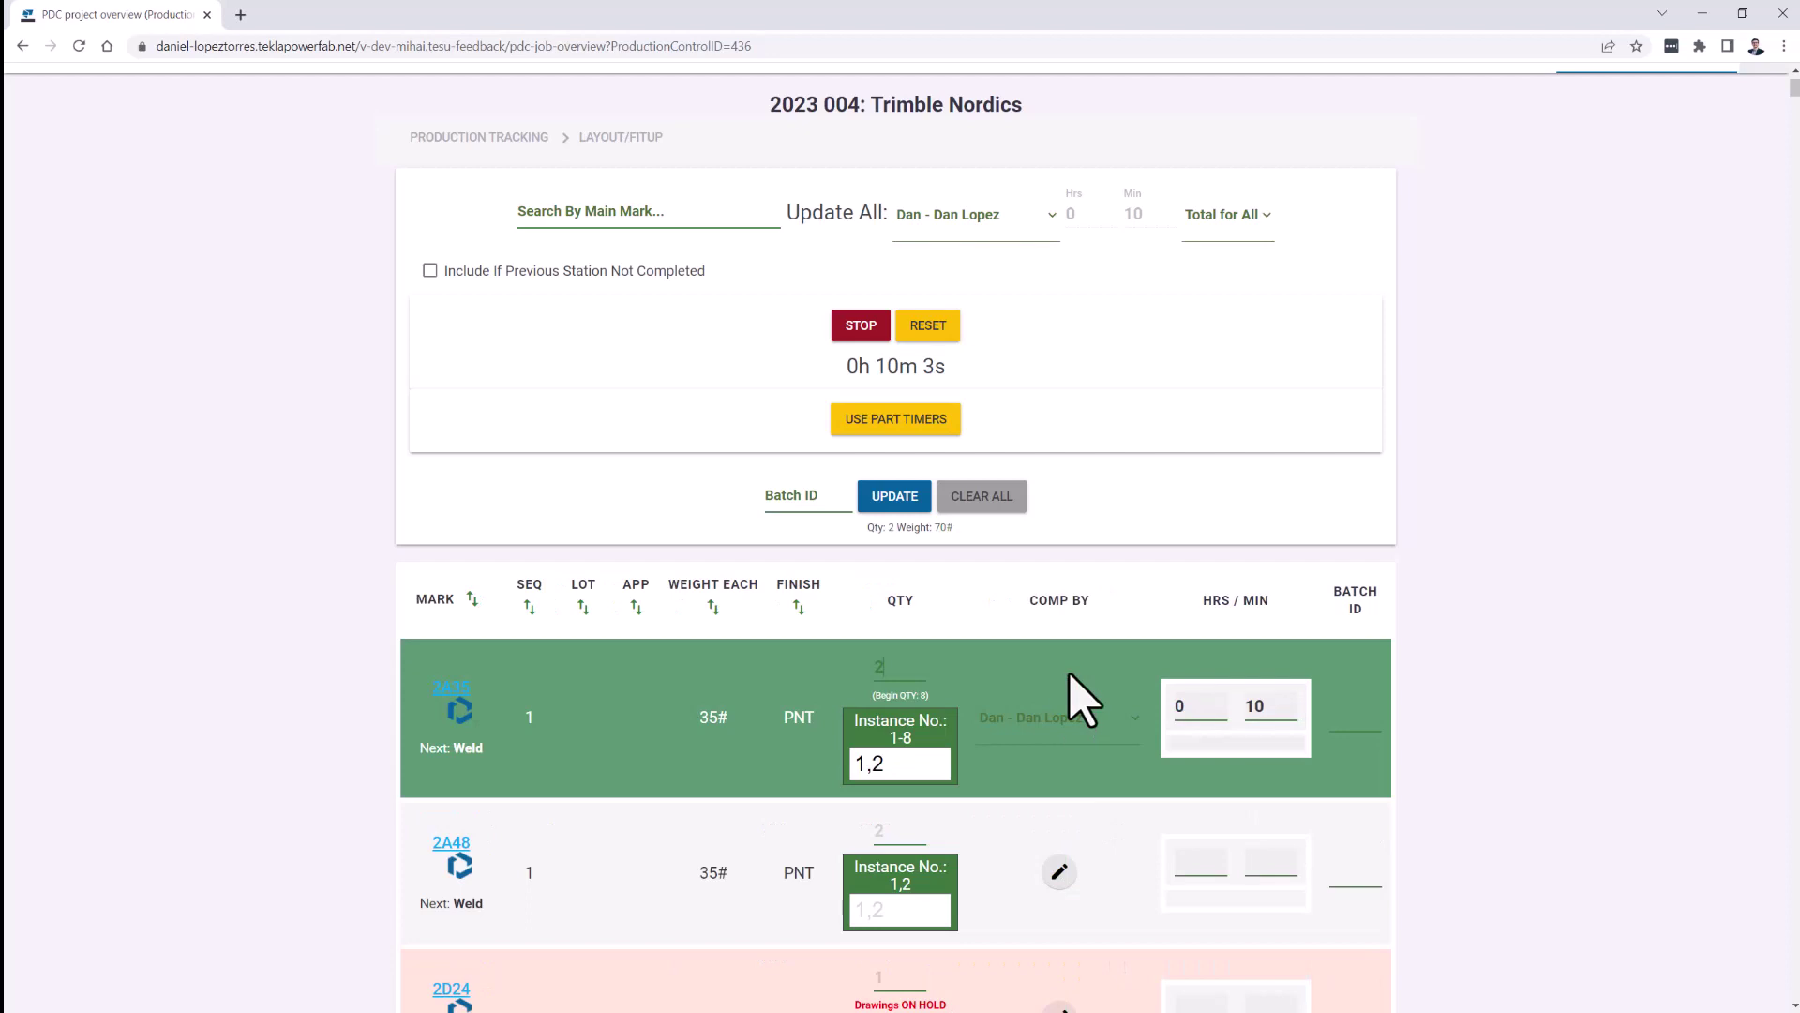
scroll(1050, 712, down, 1)
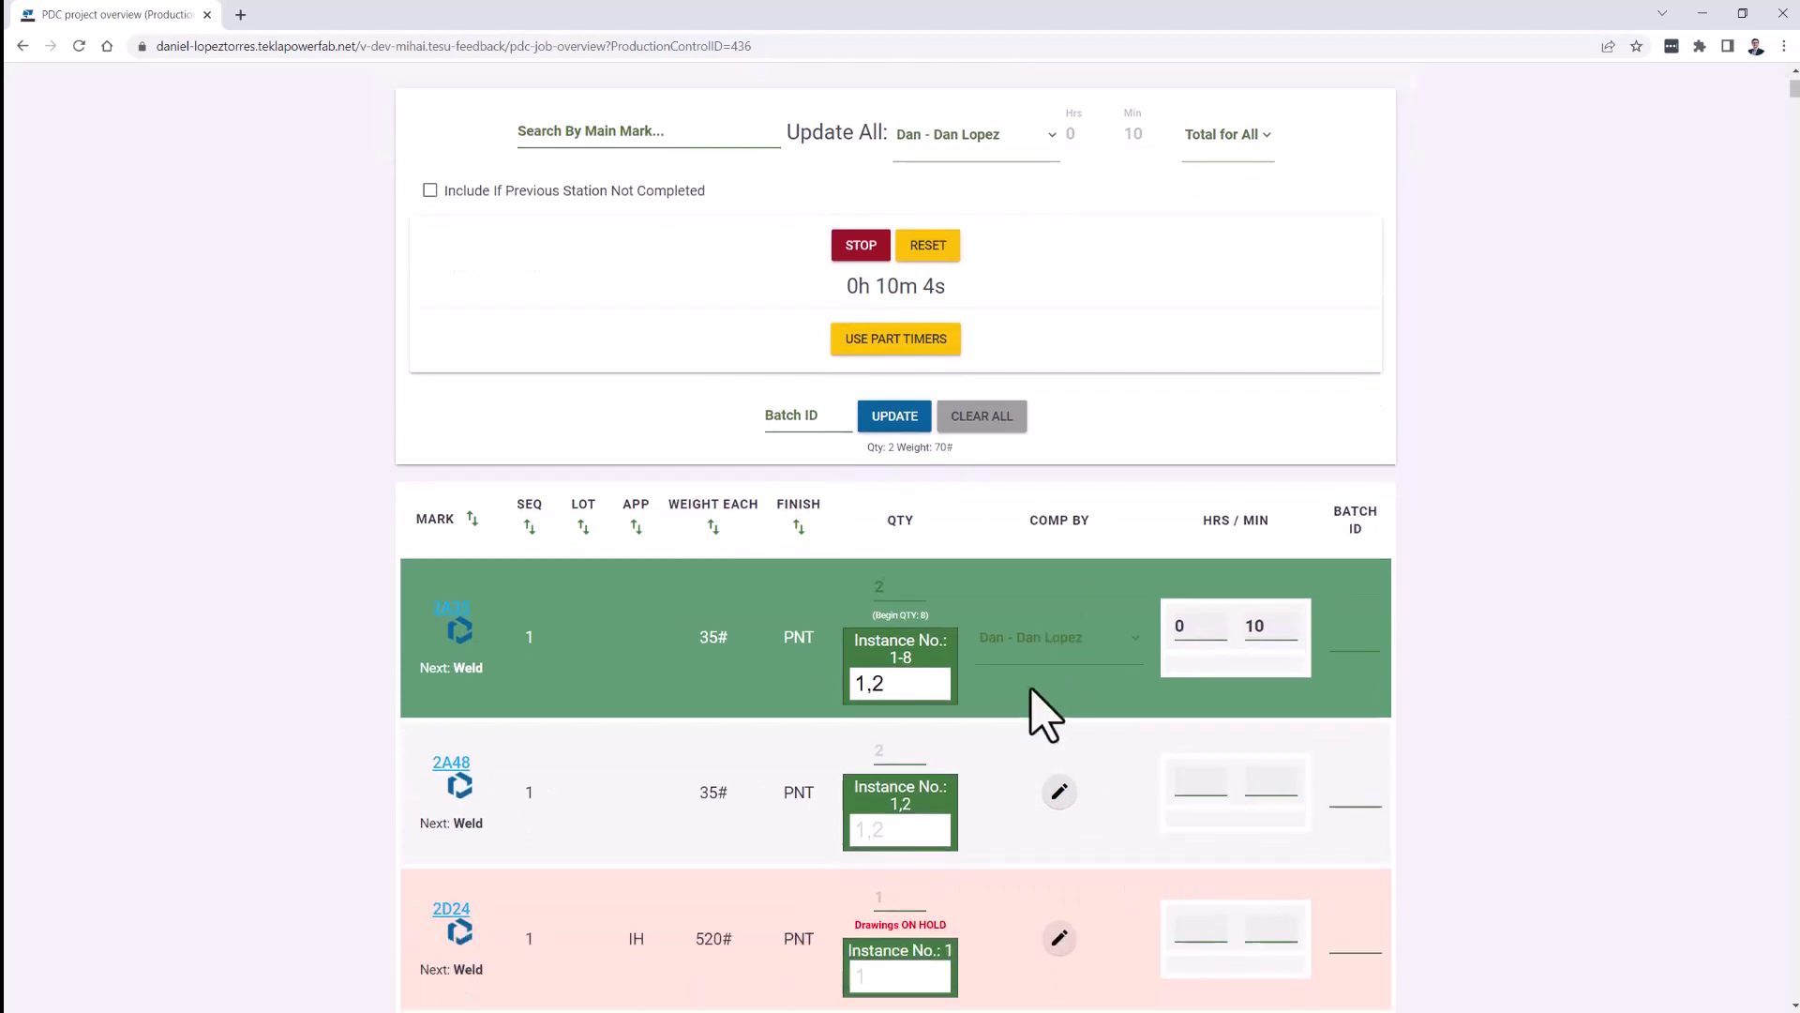
click(911, 745)
text(1)
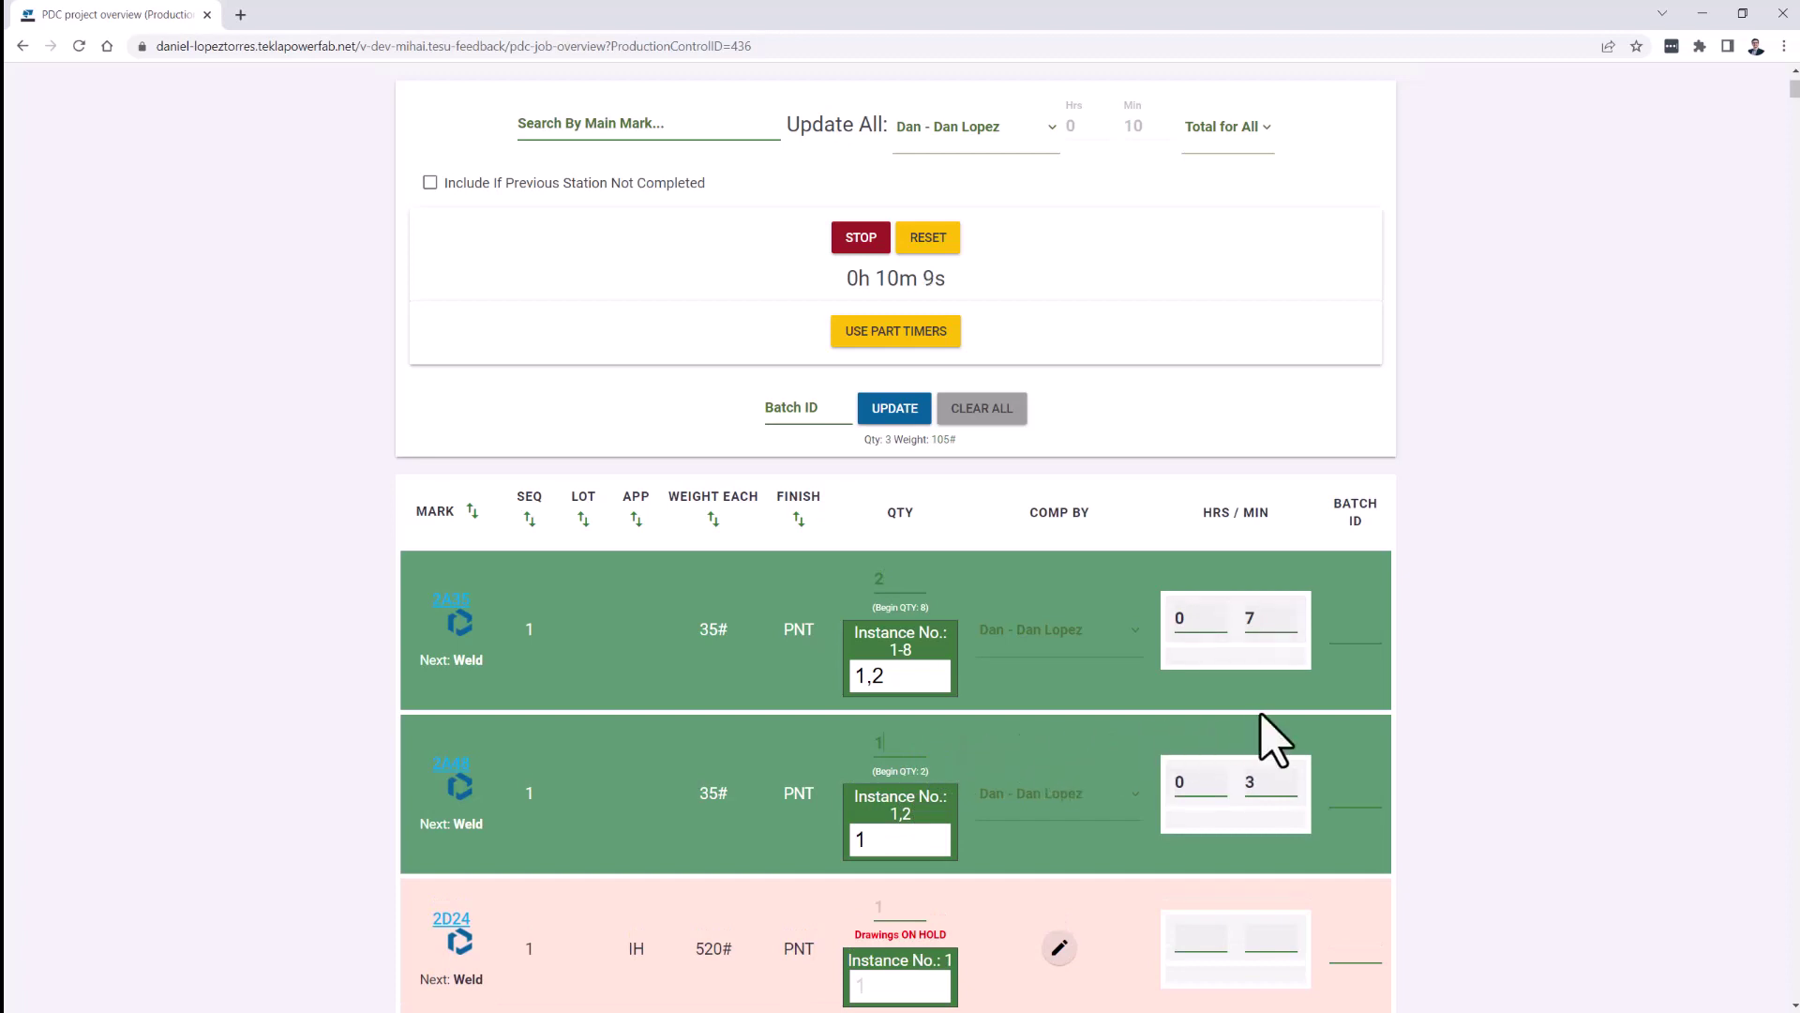
scroll(1266, 736, down, 4)
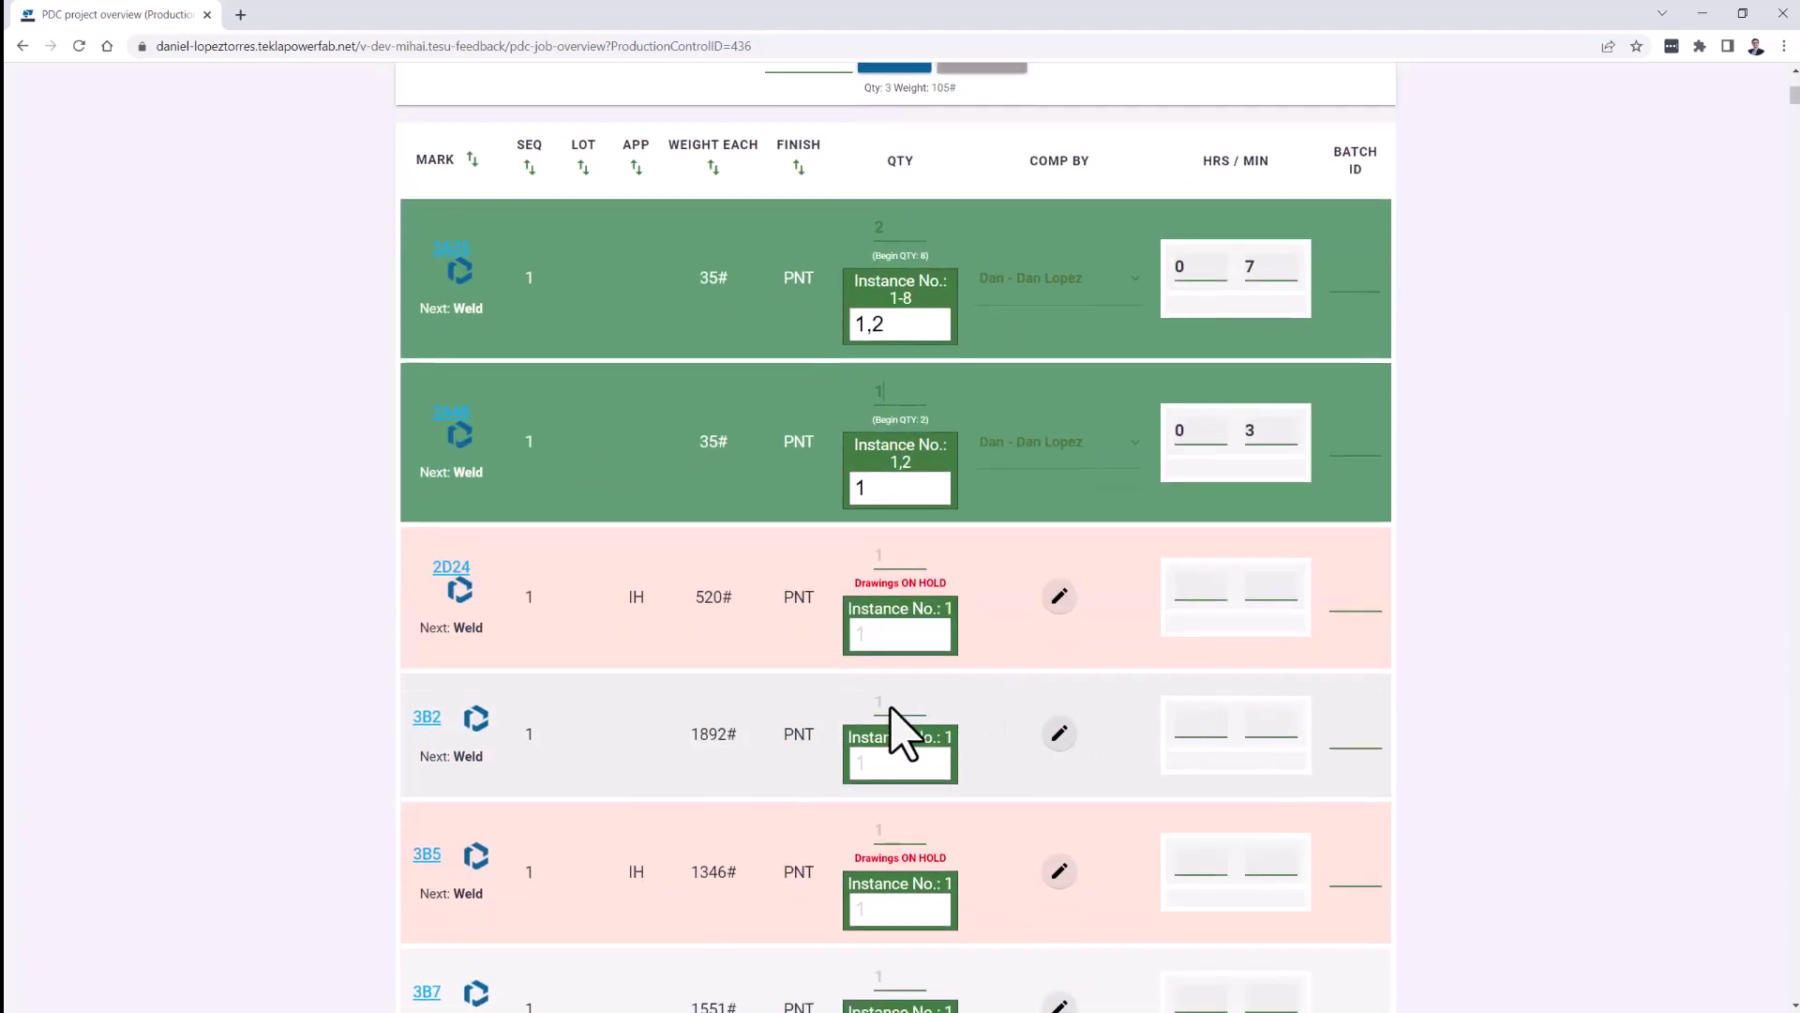
click(891, 710)
text(1)
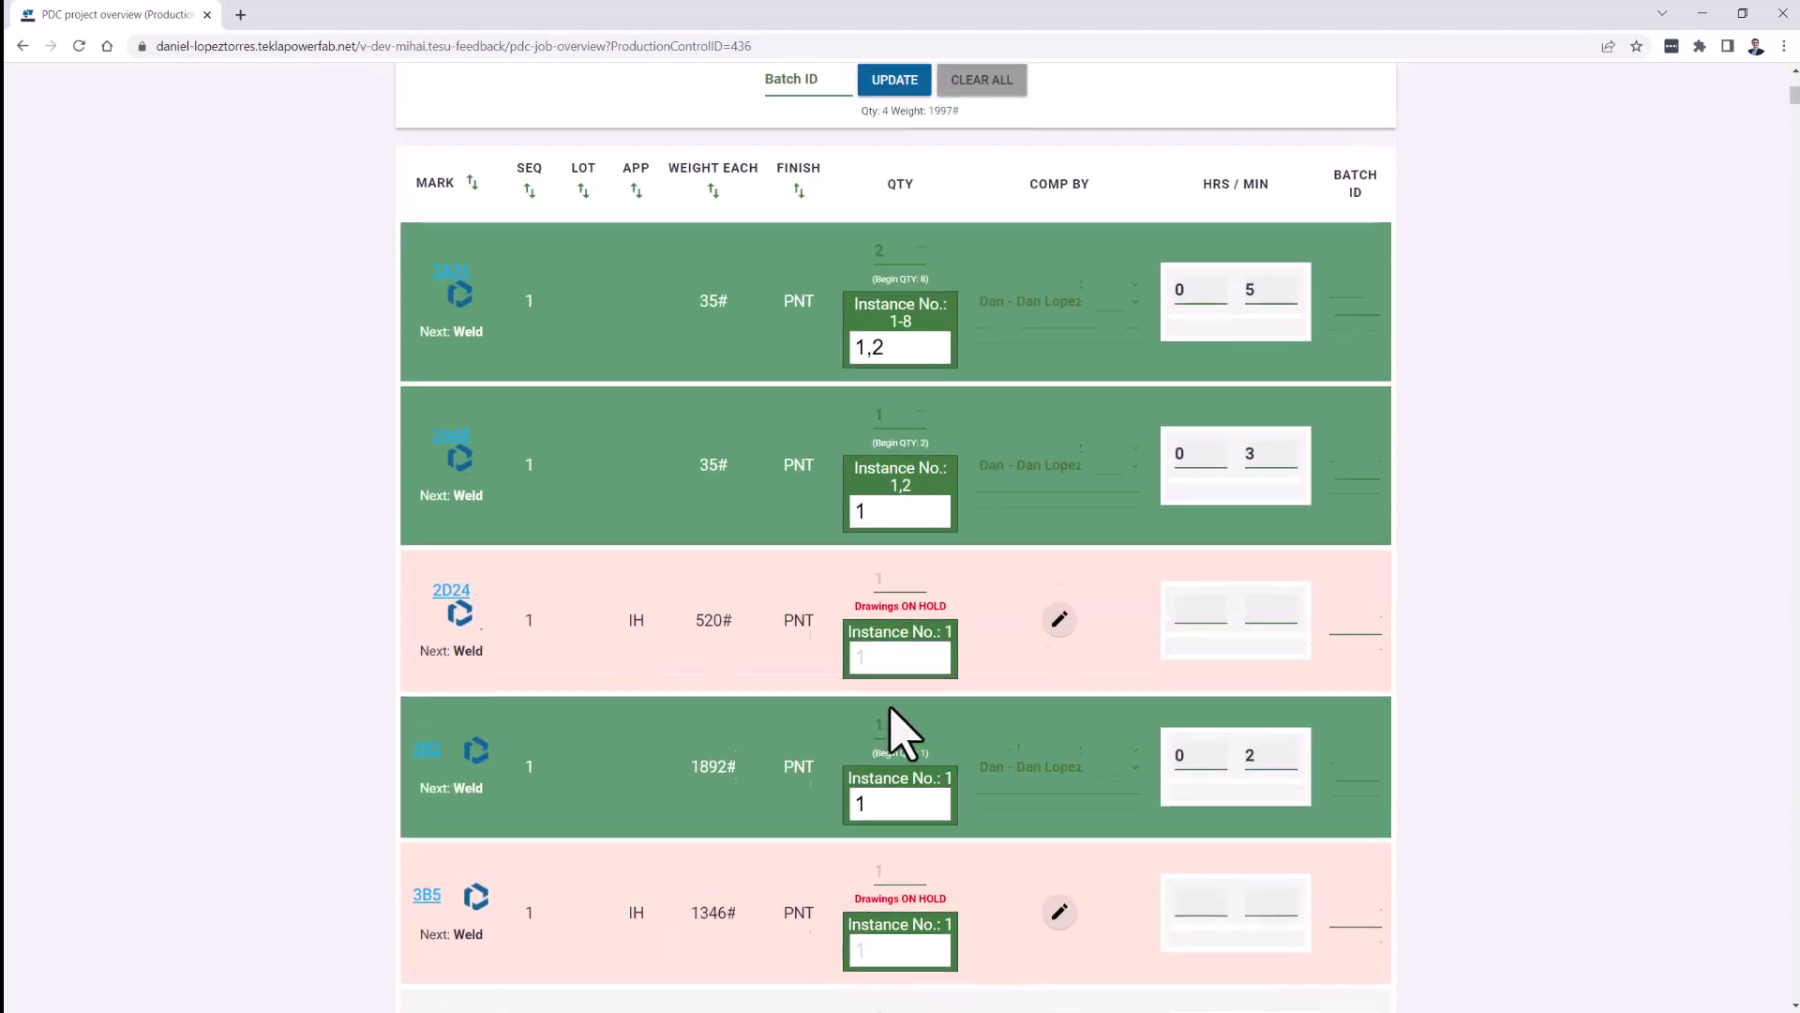
Step: Pause the batch timer at 0h 10m 16s and save the batch with UPDATE
scroll(889, 709, up, 2)
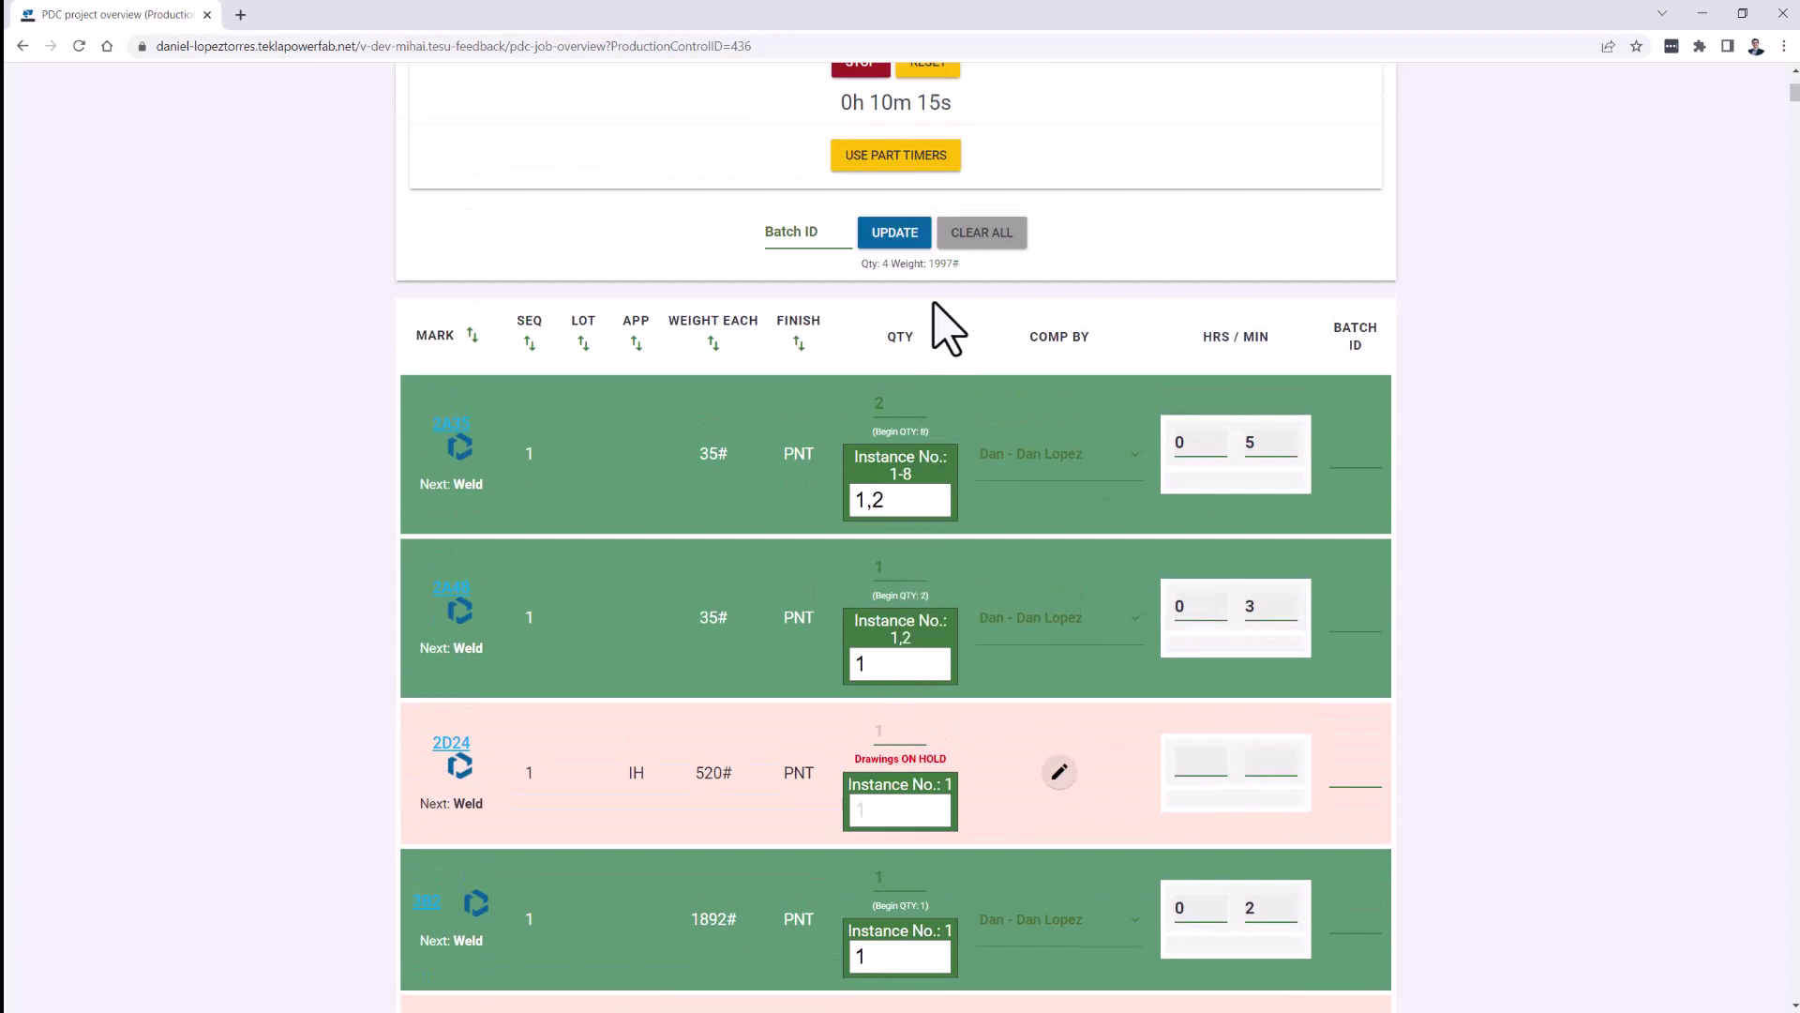
scroll(947, 328, up, 2)
click(862, 239)
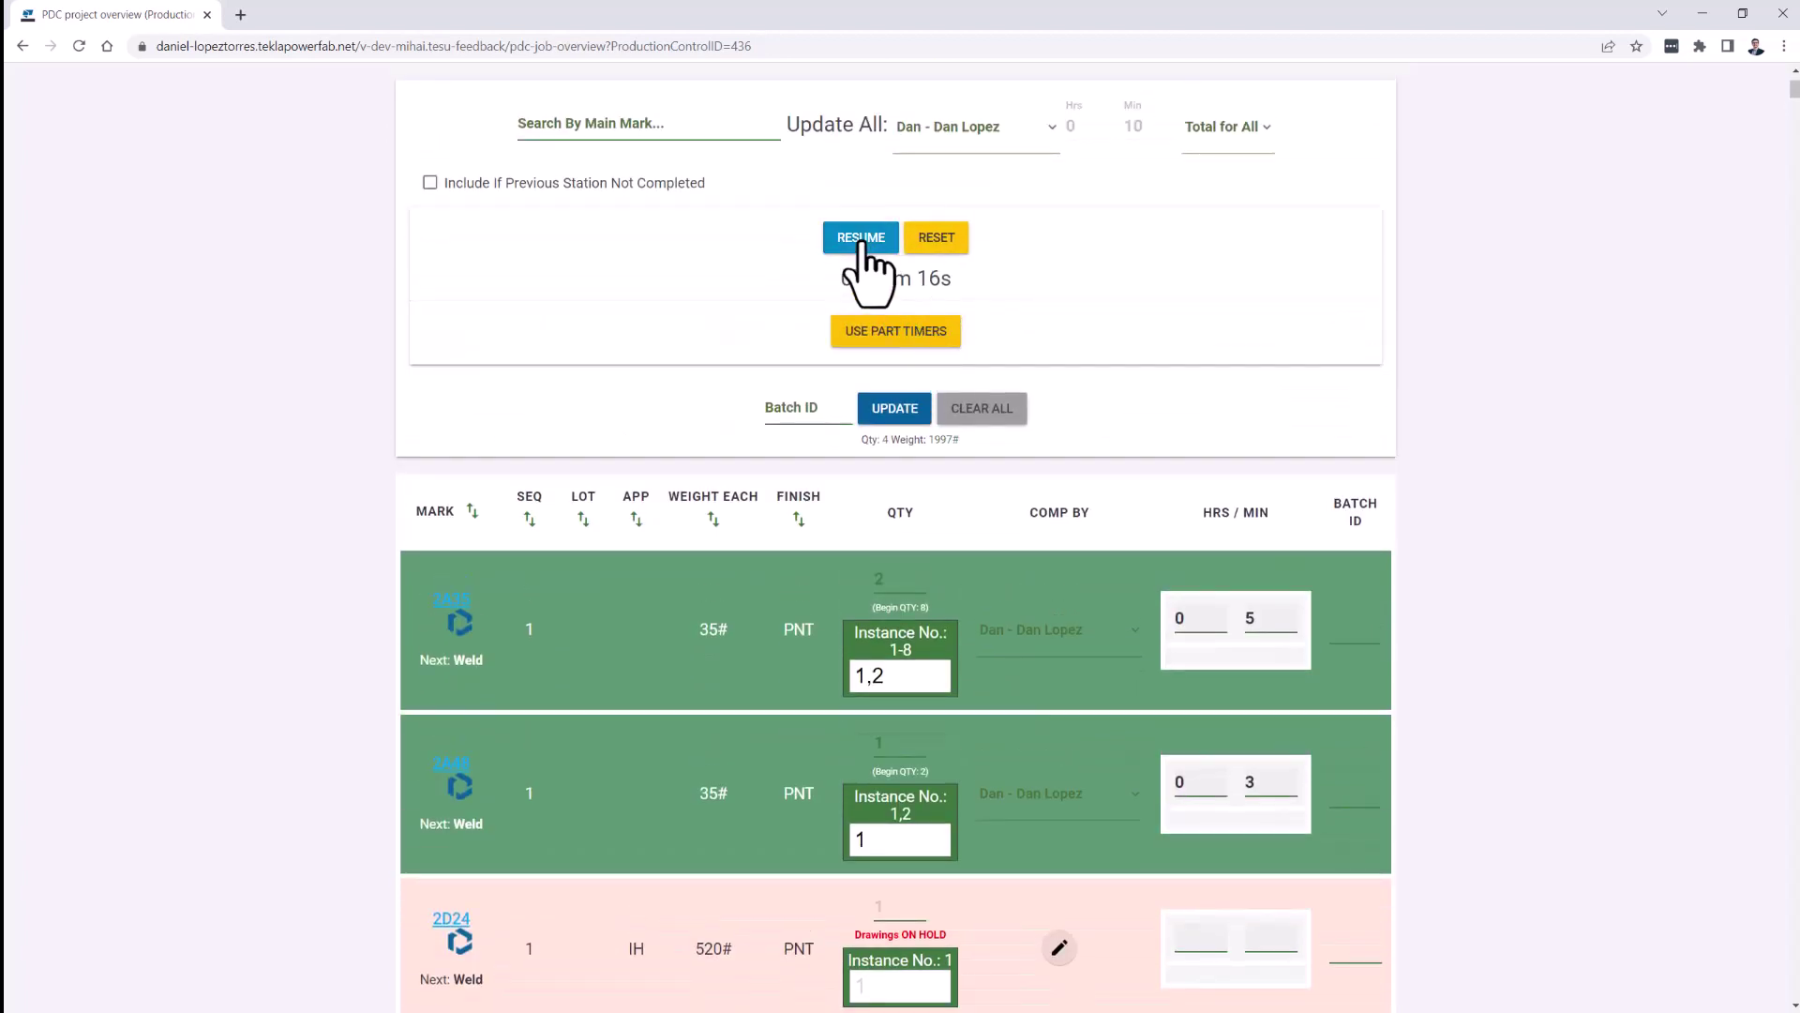
click(895, 408)
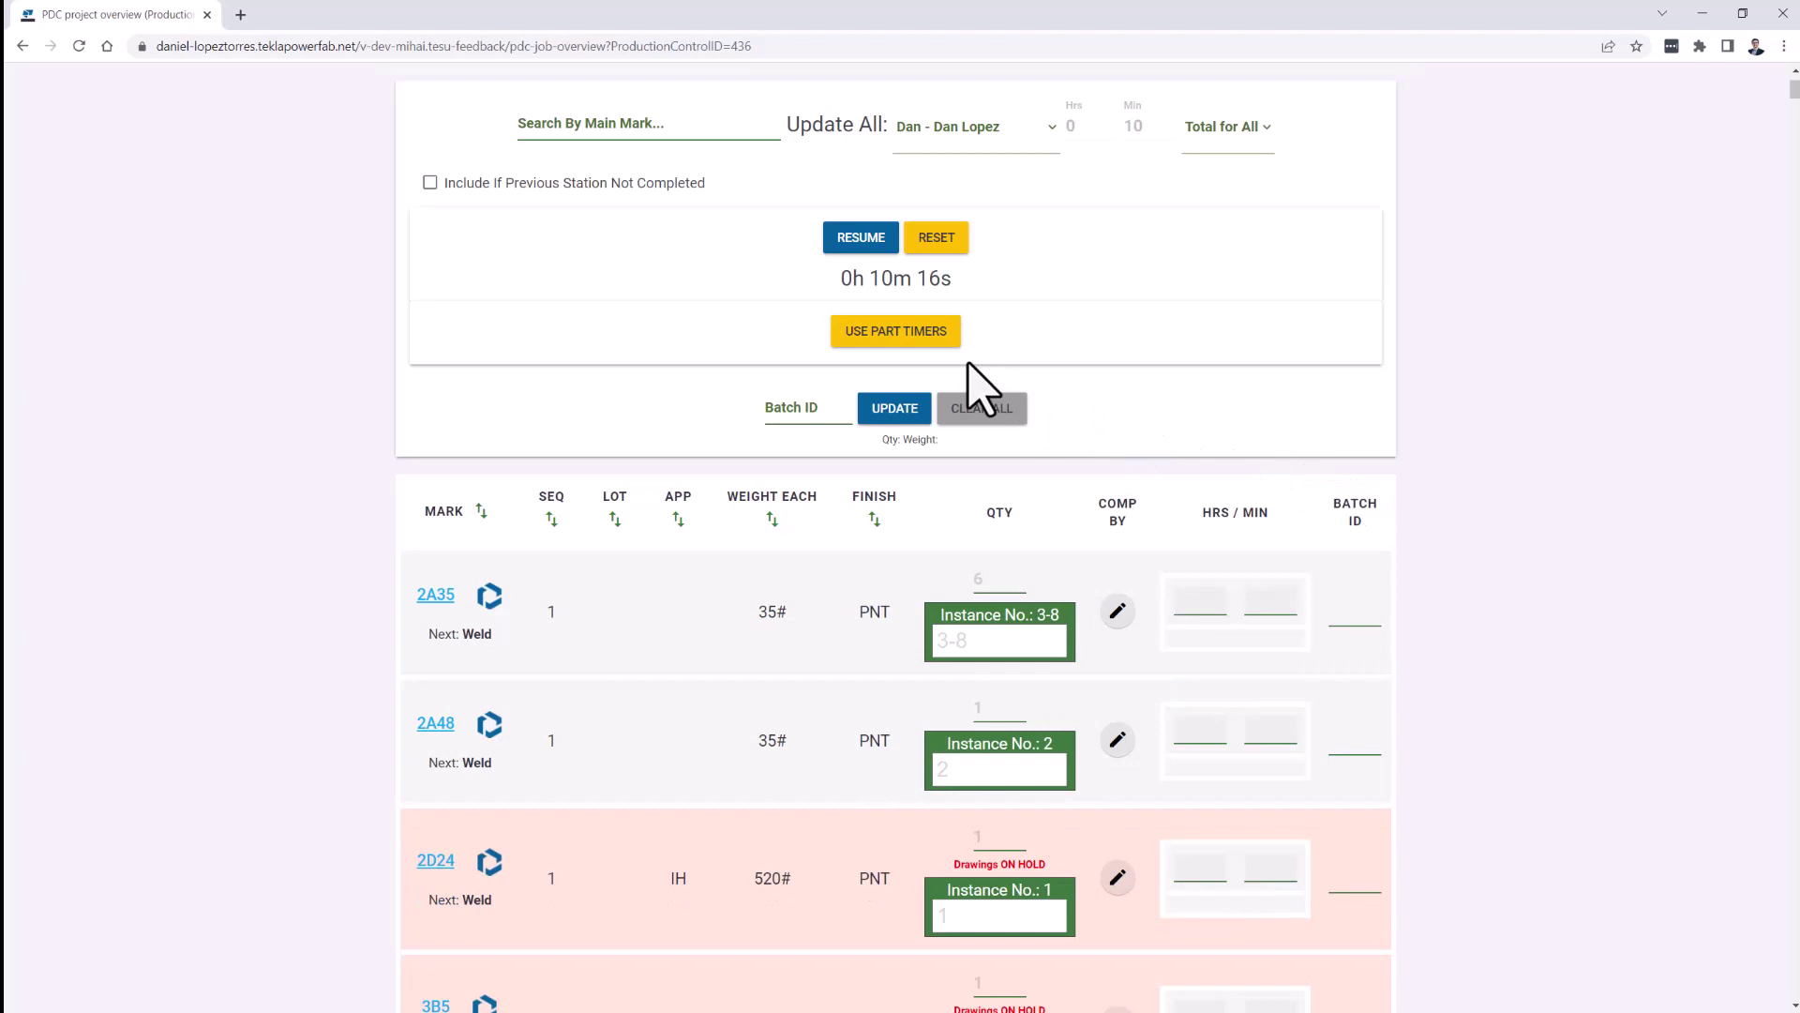
scroll(1050, 497, up, 2)
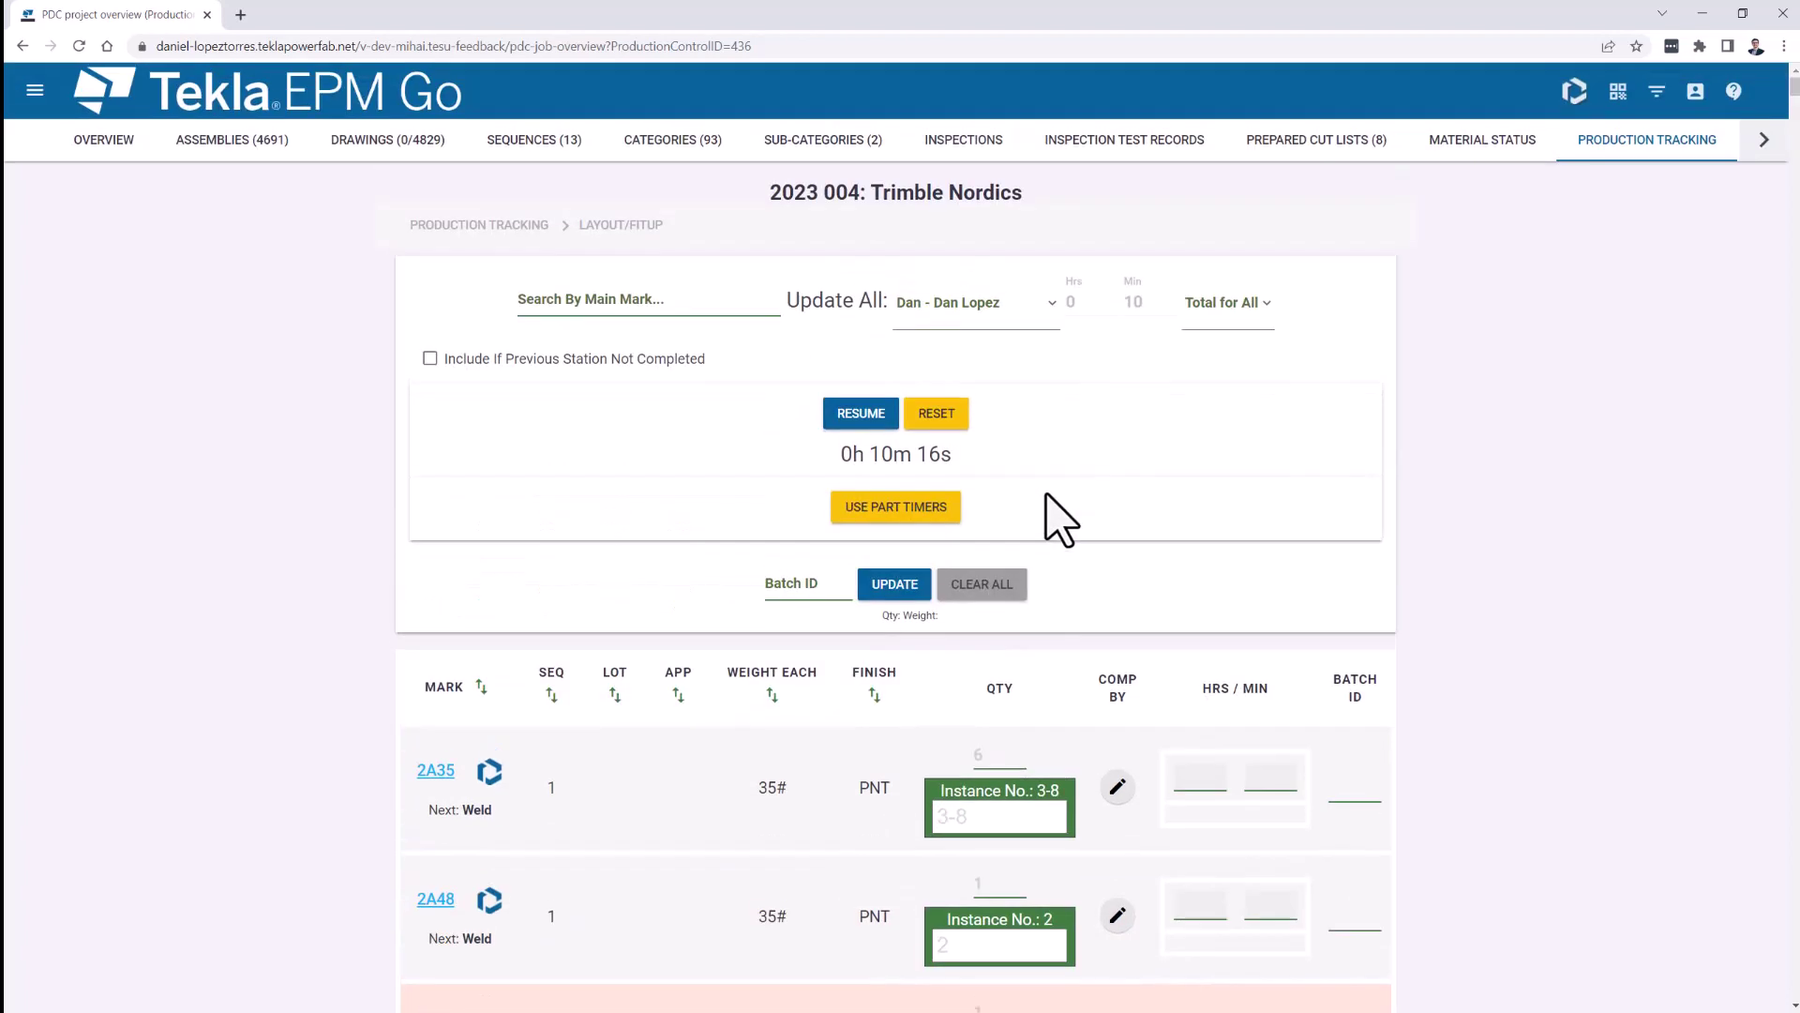